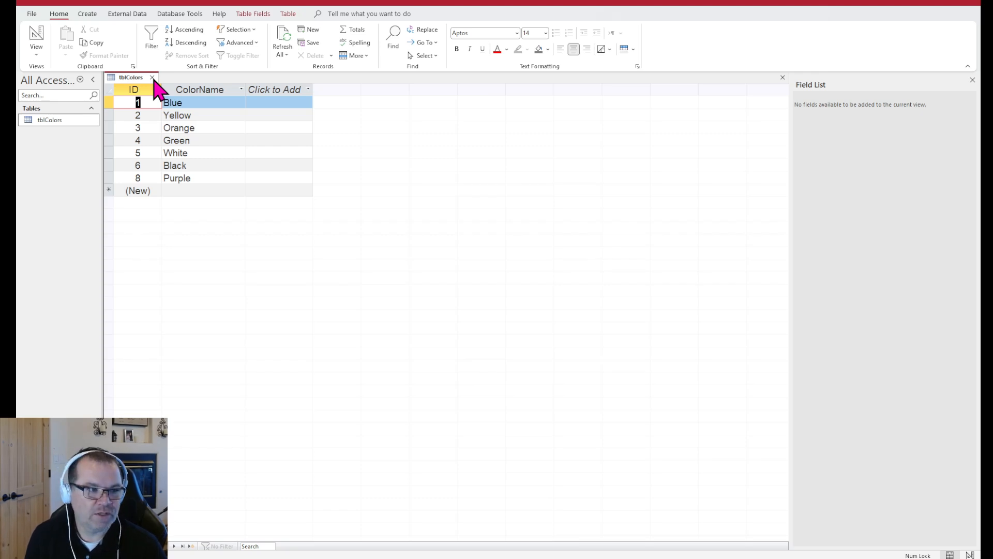
Close the open tblColors table datasheet
left_click(152, 78)
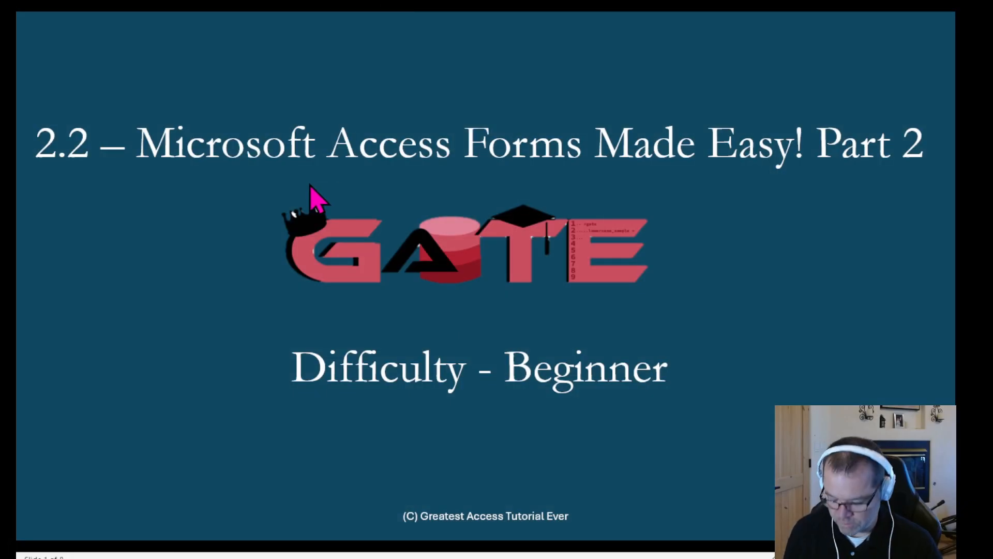
left_click(310, 188)
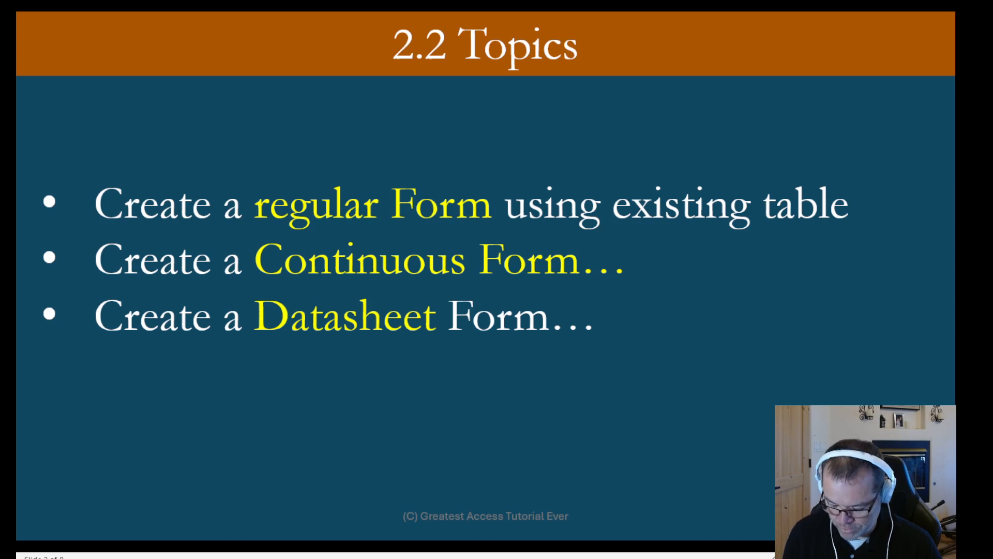
key("Right")
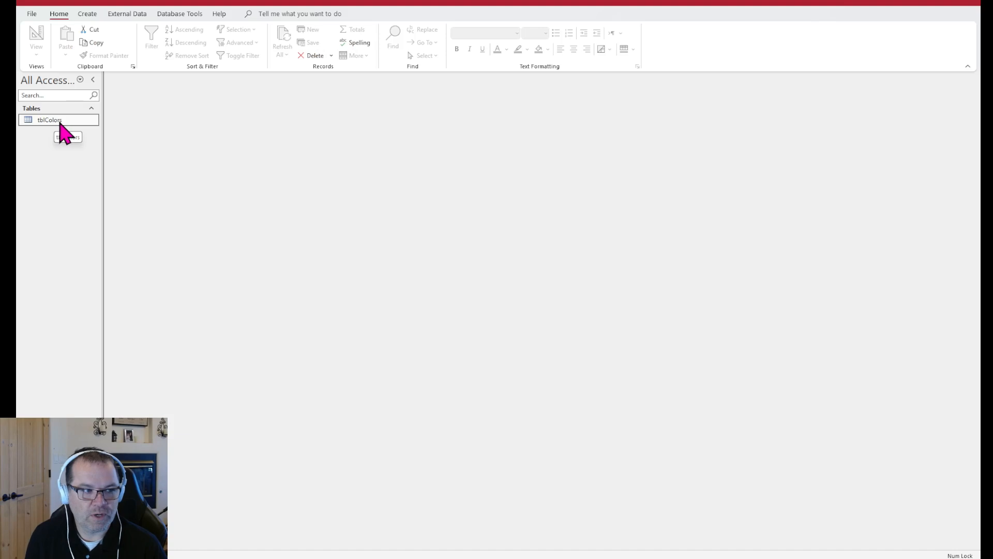
Create a regular form based on the tblColors table and close its Field List
double_click(60, 122)
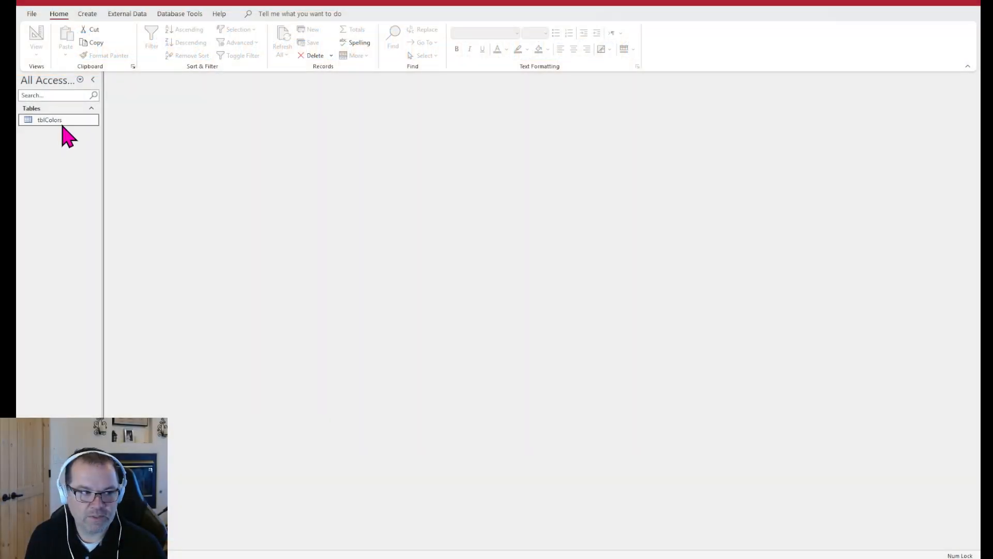
left_click(87, 14)
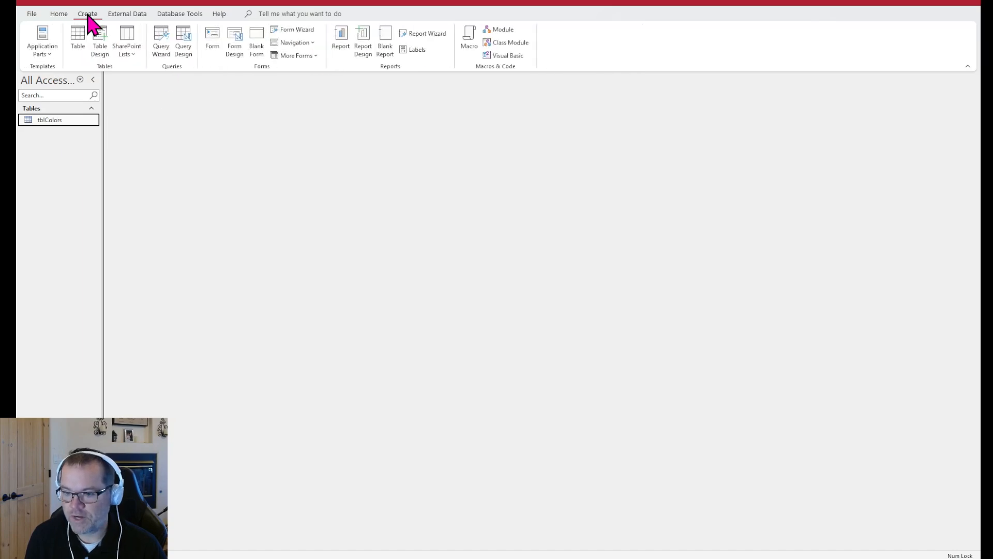
left_click(212, 37)
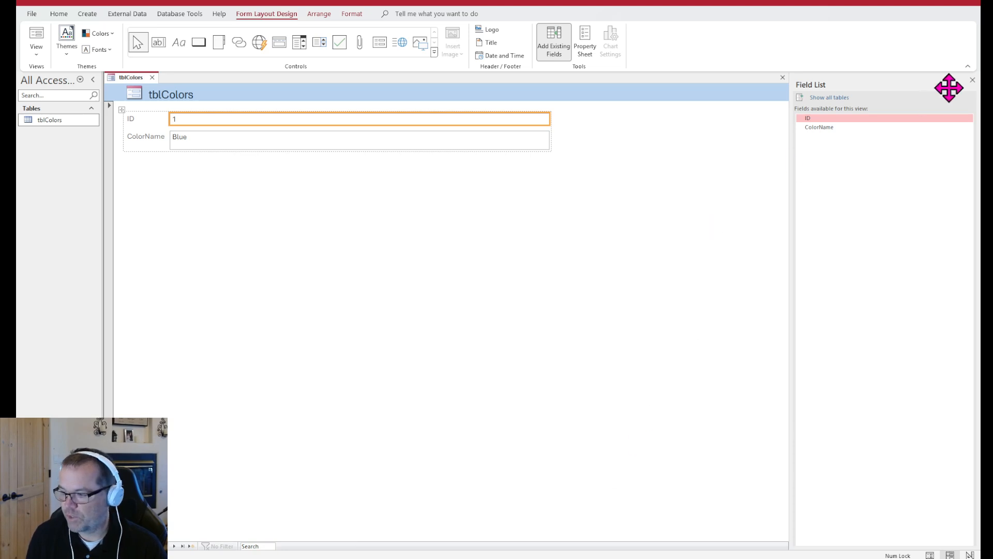
left_click(972, 80)
left_click(354, 229)
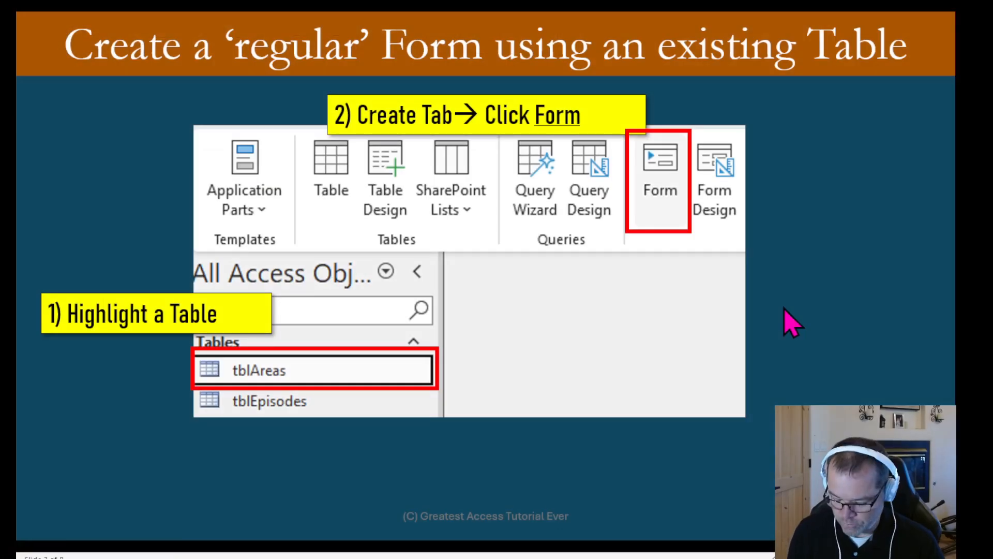
left_click(785, 321)
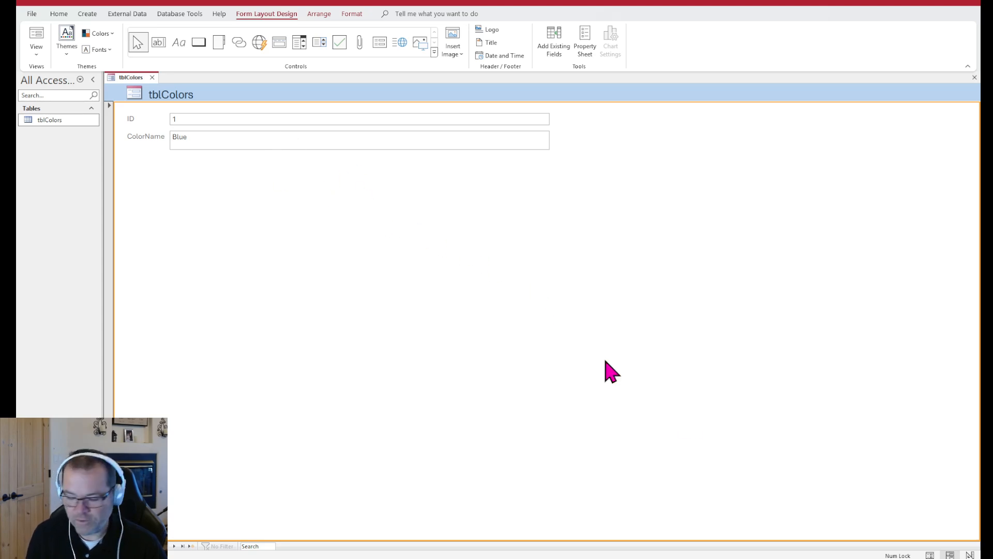
Show the form in Design View and extend the Detail section downward below the ColorName field
left_click(970, 554)
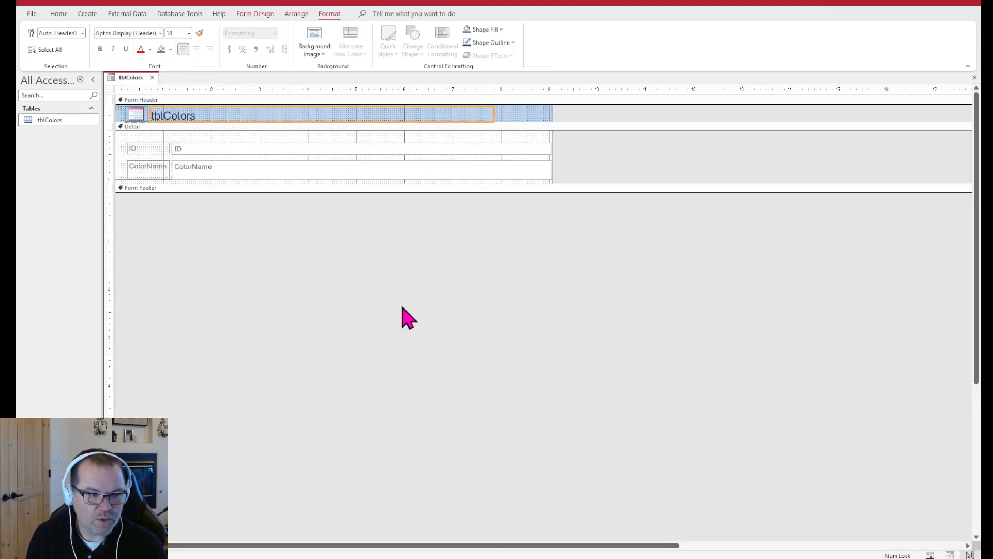
left_click(237, 149)
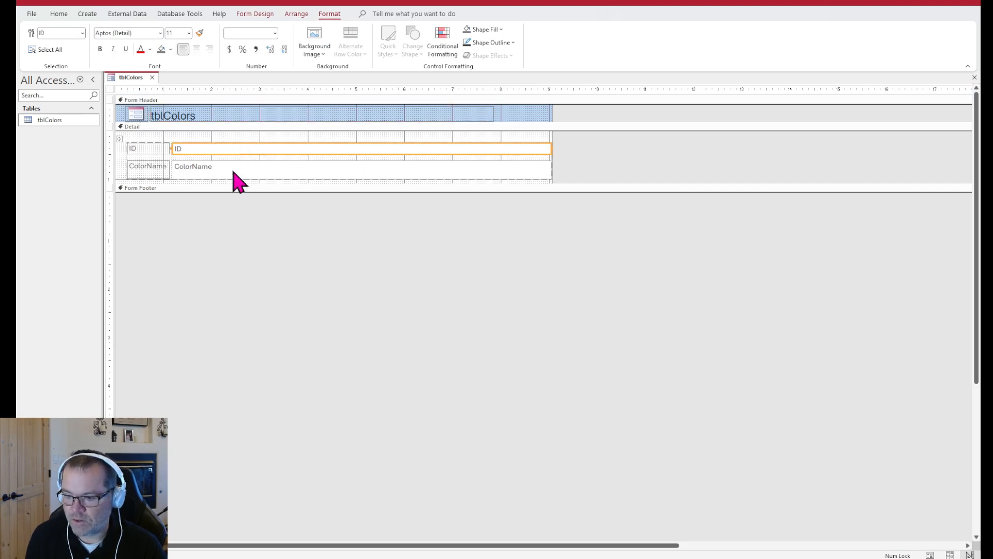
left_click(118, 139)
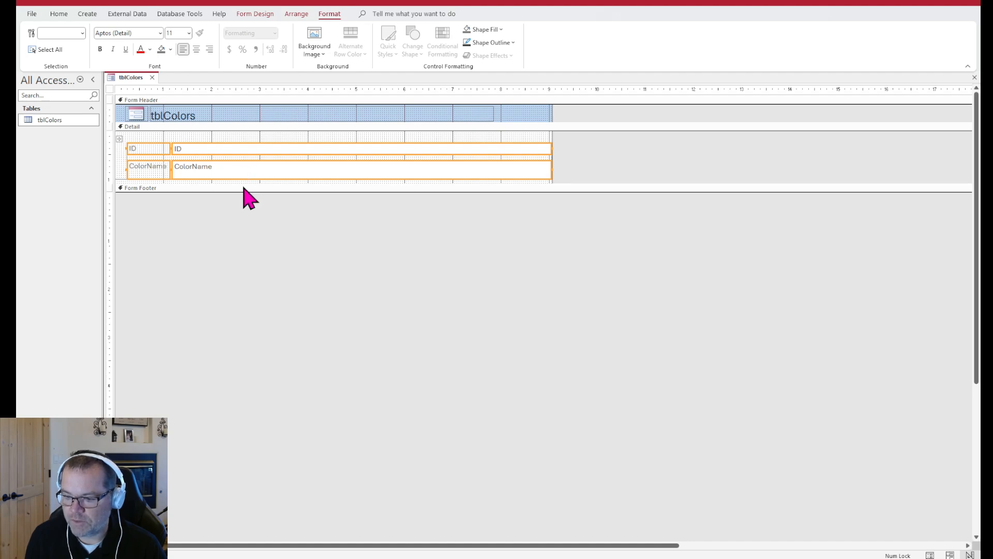
left_click_drag(238, 183, 239, 197)
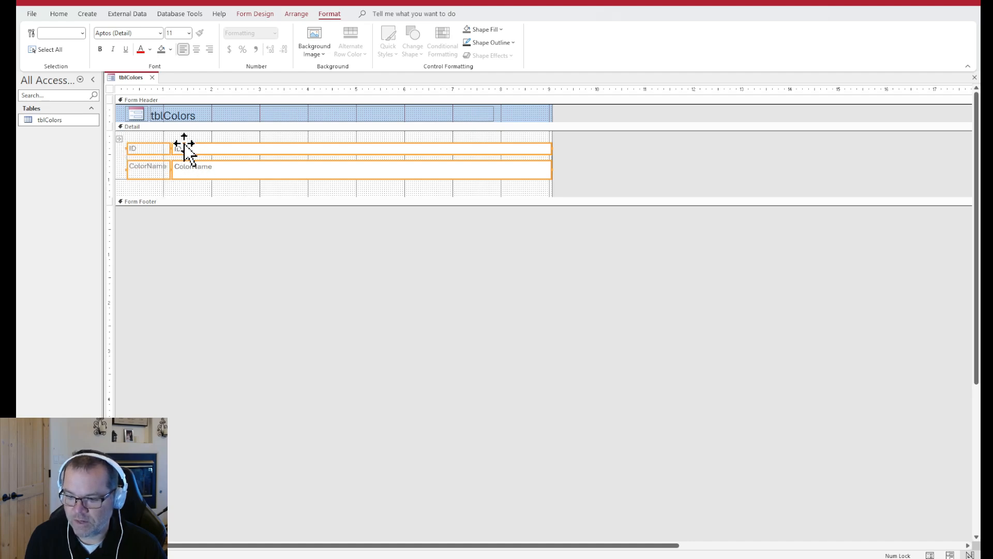
Remove the layout that groups the ID and ColorName controls, and extend the Detail section further down
left_click(196, 131)
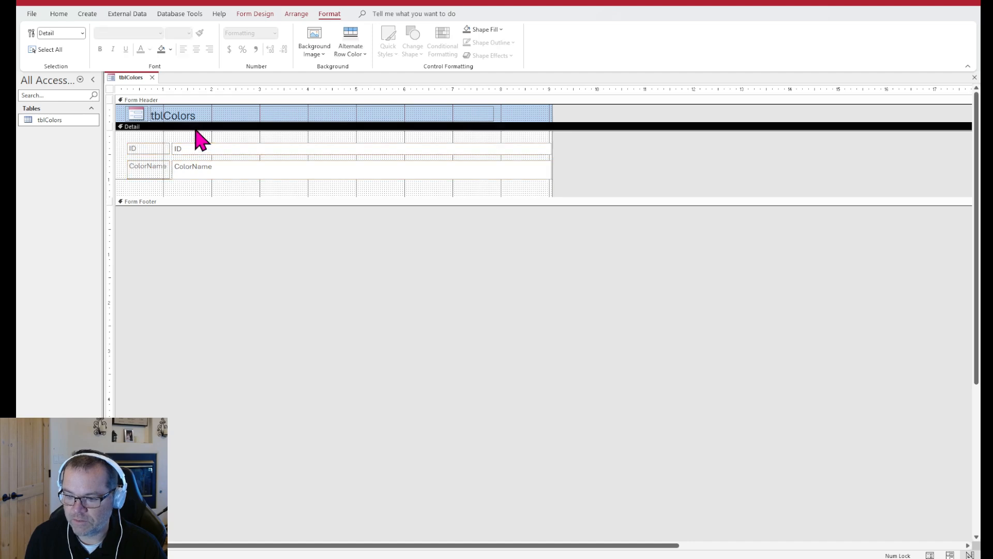
left_click(128, 146)
left_click(121, 139)
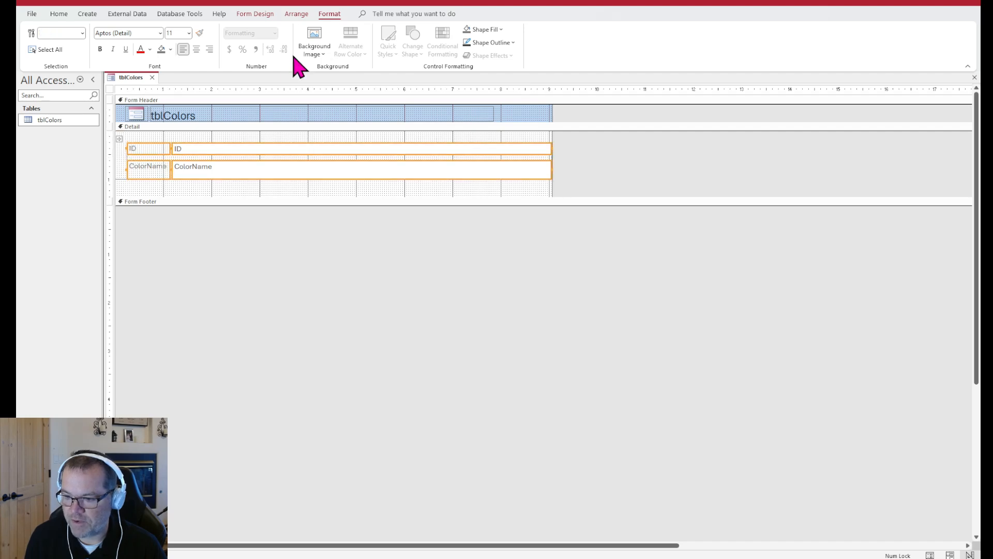
left_click(297, 15)
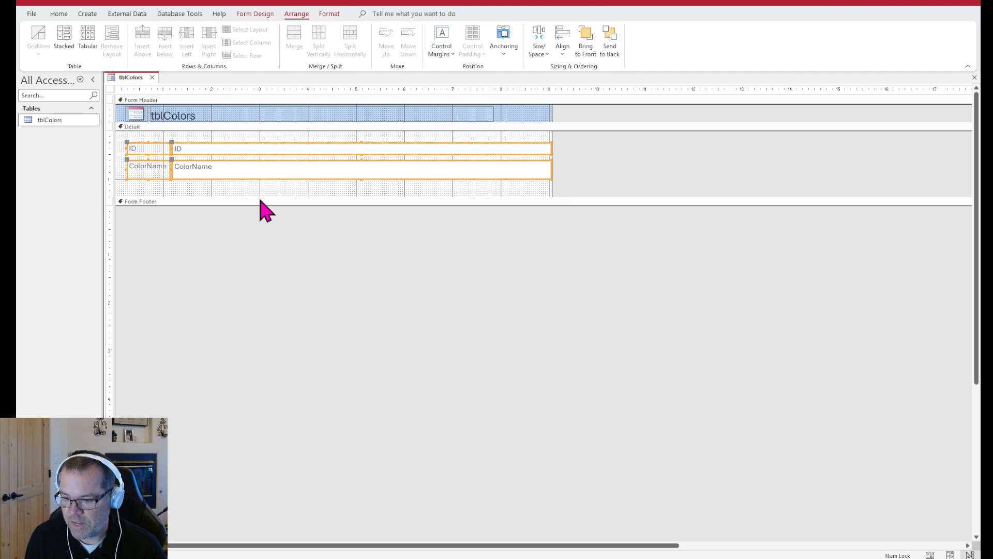
left_click_drag(260, 201, 255, 213)
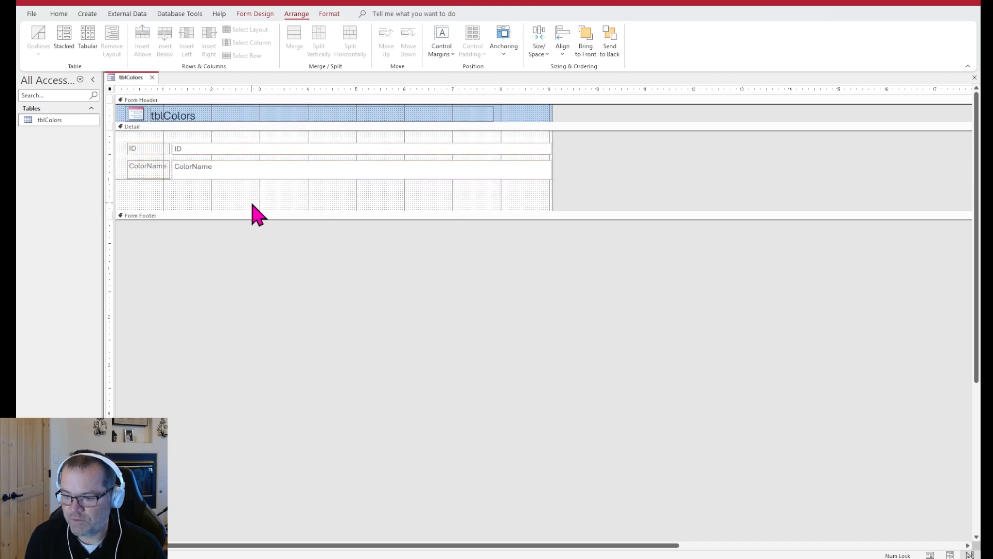
Move the ColorName label and its text box down and slightly left, away from the ID field
left_click(151, 150)
left_click(161, 181)
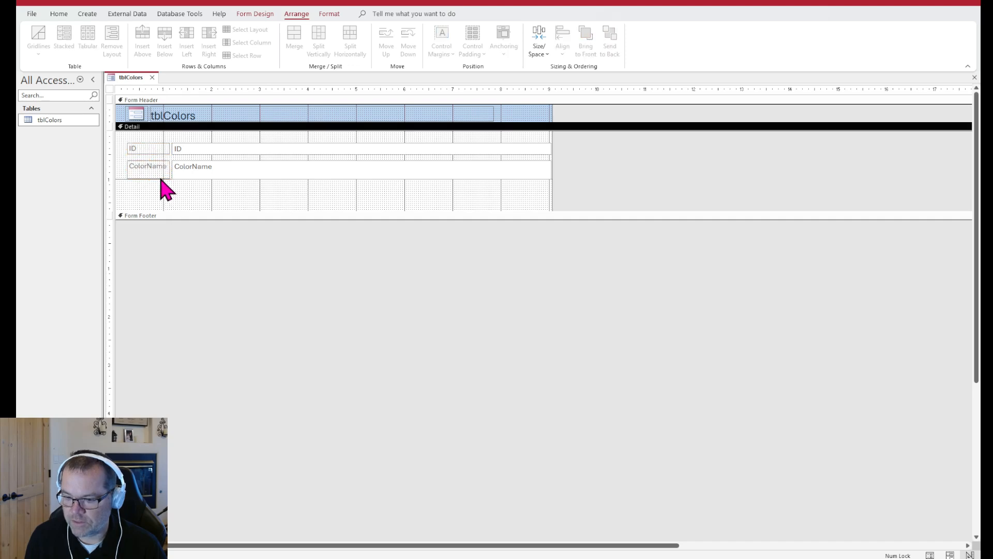
mouse_move(161, 179)
left_mouse_down()
mouse_move(149, 184)
mouse_move(166, 195)
left_mouse_up()
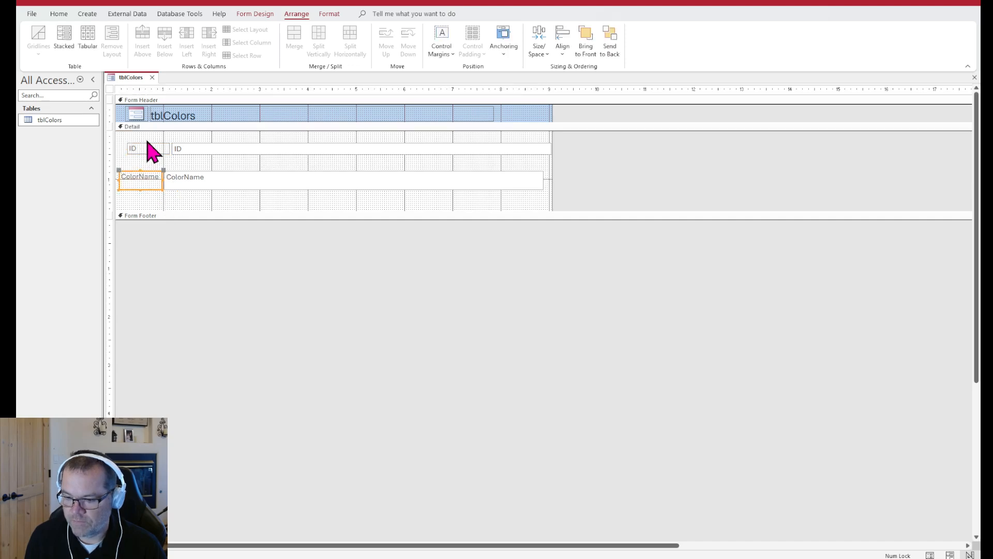
left_click(151, 162)
left_click(150, 177)
left_click_drag(159, 177, 109, 171)
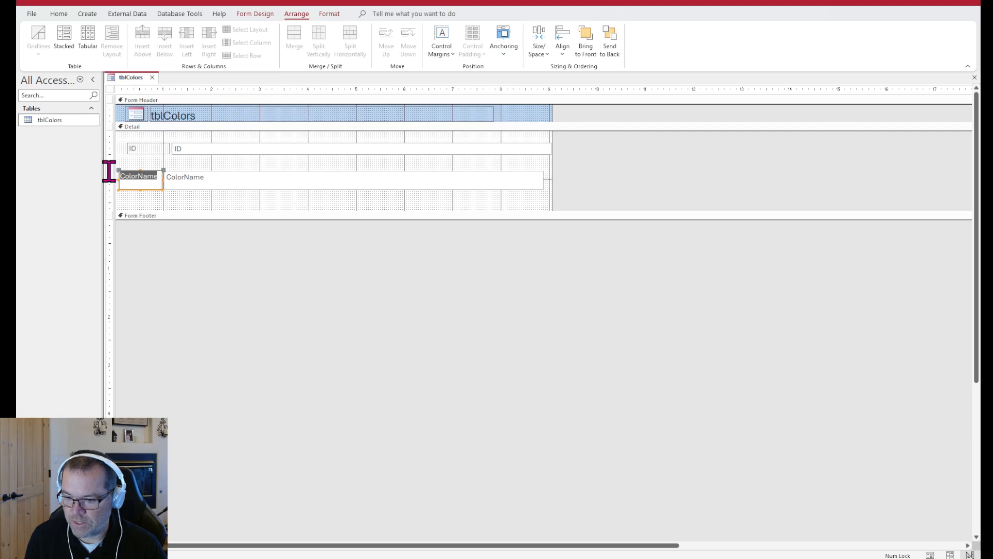
left_click(130, 152)
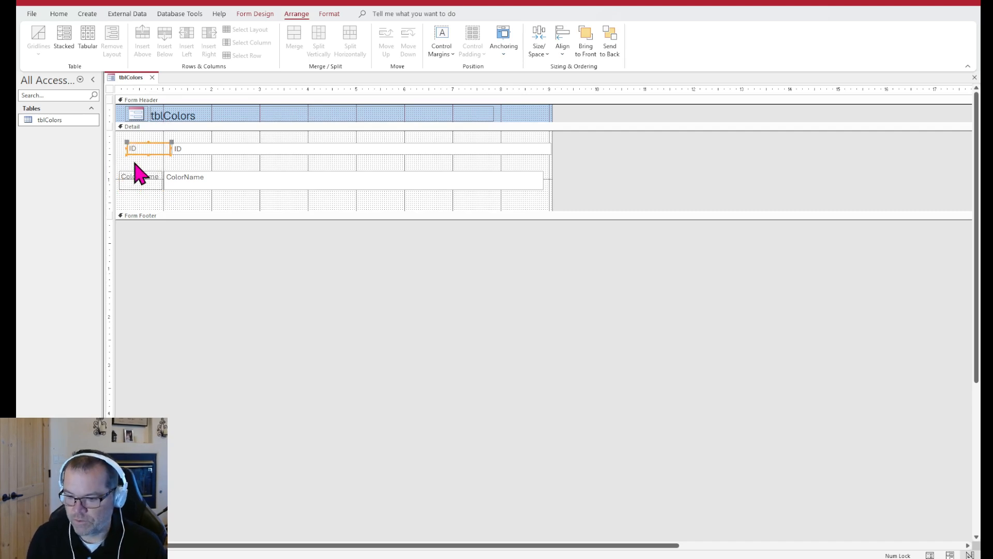
Fill the ColorName label with light blue and make its text bold at font size 18
left_click(138, 178)
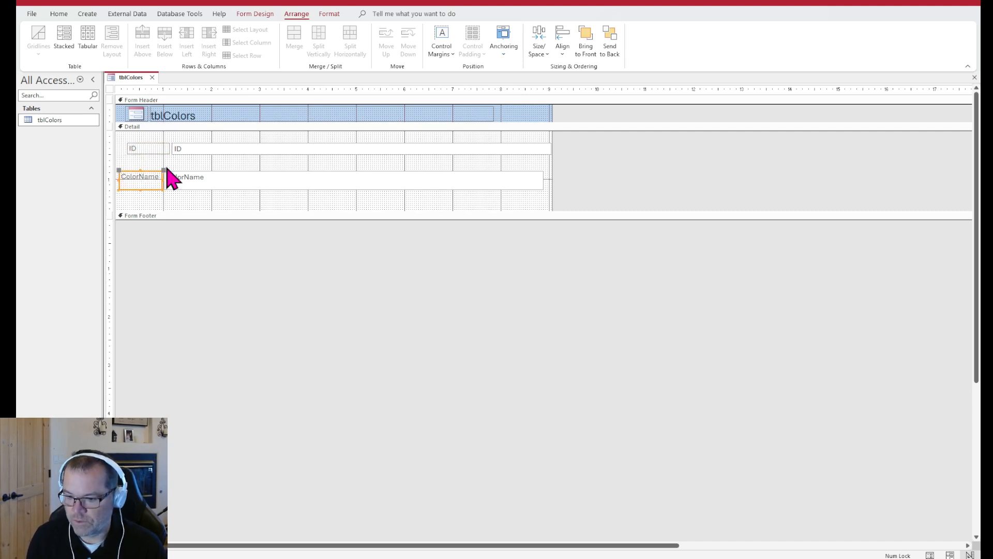
left_click(326, 16)
left_click(497, 30)
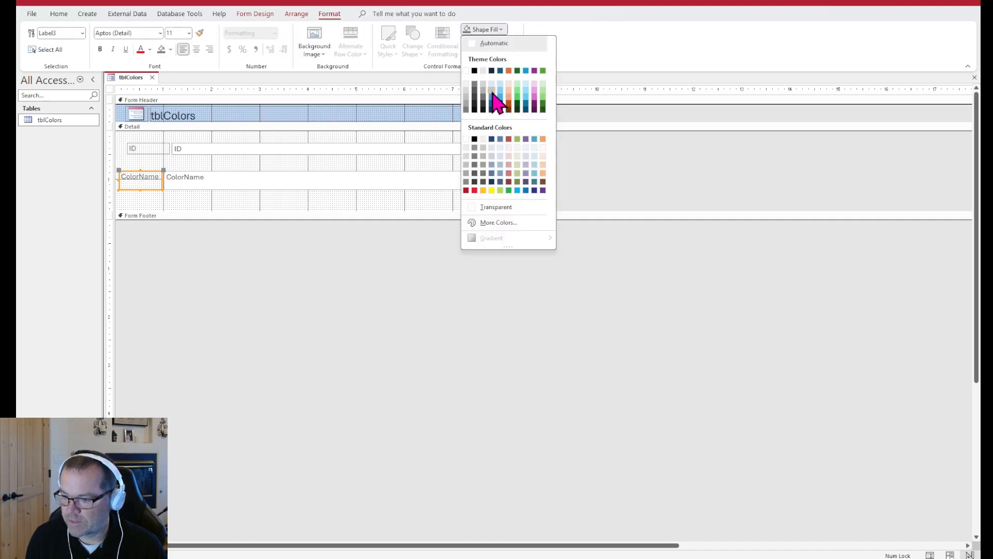
left_click(492, 90)
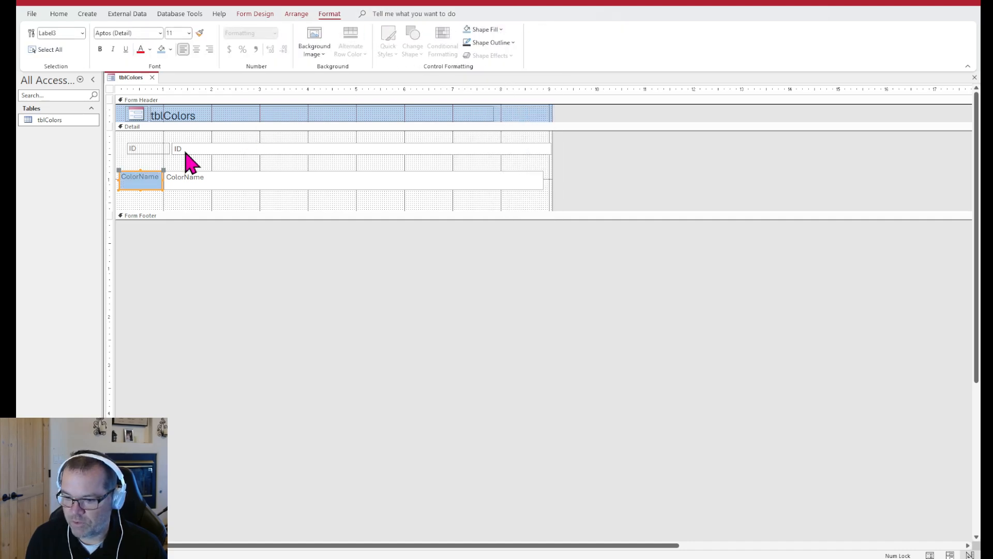
left_click(189, 33)
left_click(176, 127)
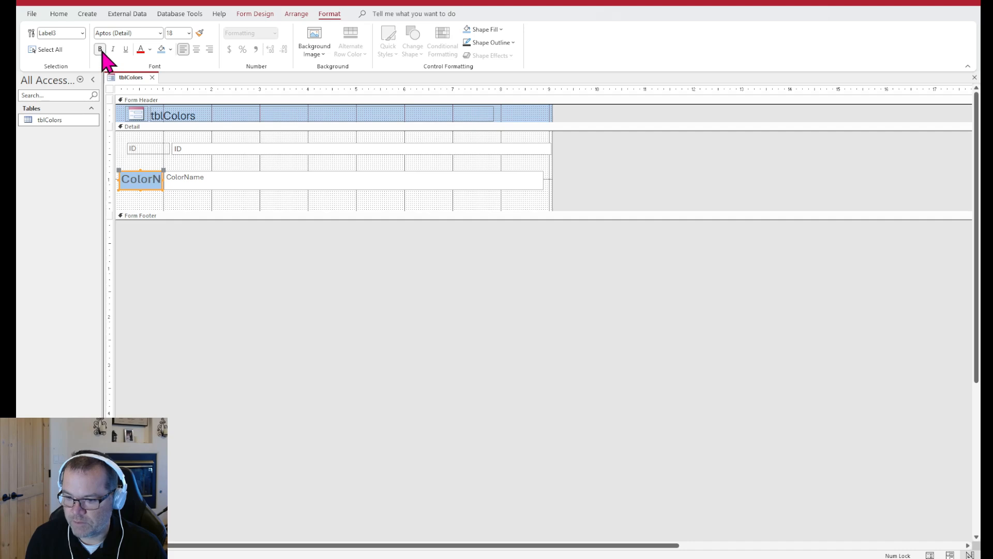
Place the ColorName text box directly beneath its label and shift the pair slightly upward
left_click(204, 178)
left_click_drag(165, 171, 119, 195)
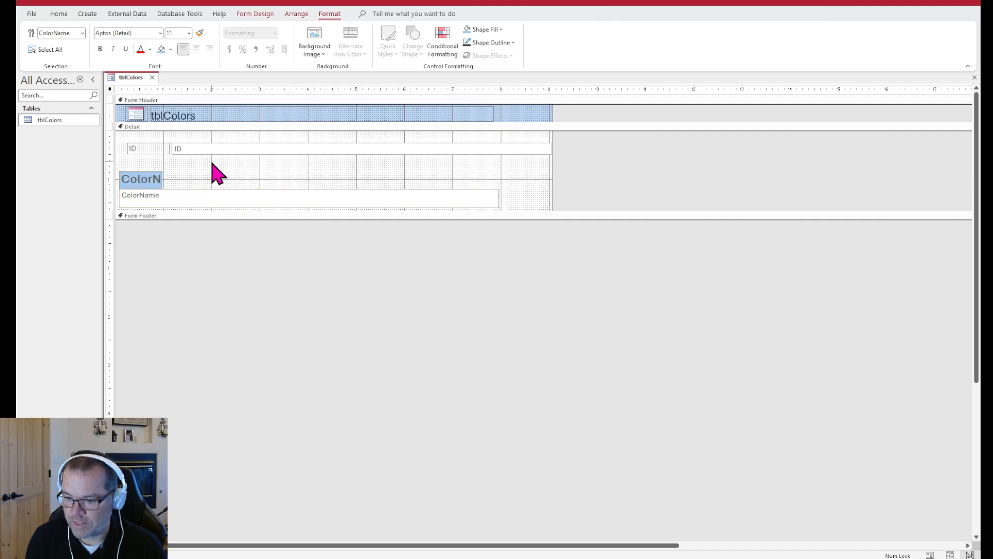
left_click(195, 201)
left_click_drag(195, 192, 126, 192)
left_click(231, 176)
Set the font size of the ColorName text box to 18
left_click(187, 193)
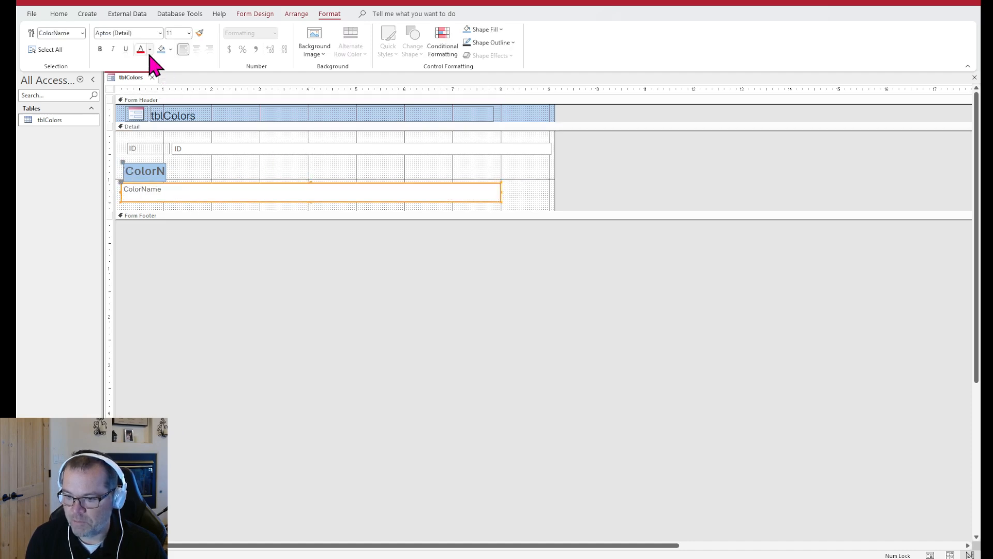
left_click(188, 33)
left_click(177, 128)
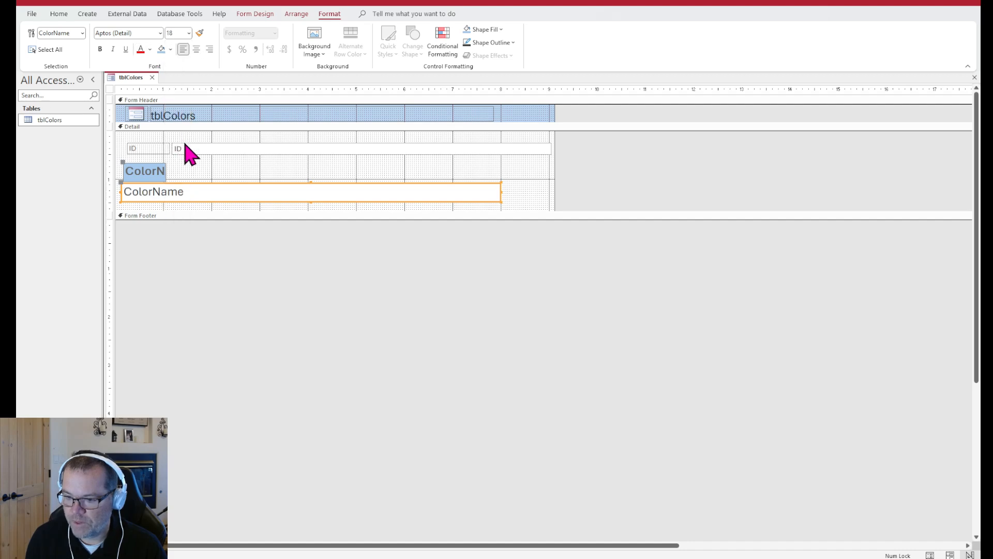
Delete the ID text box and its label from the Detail section
left_click(166, 147)
left_click(180, 149)
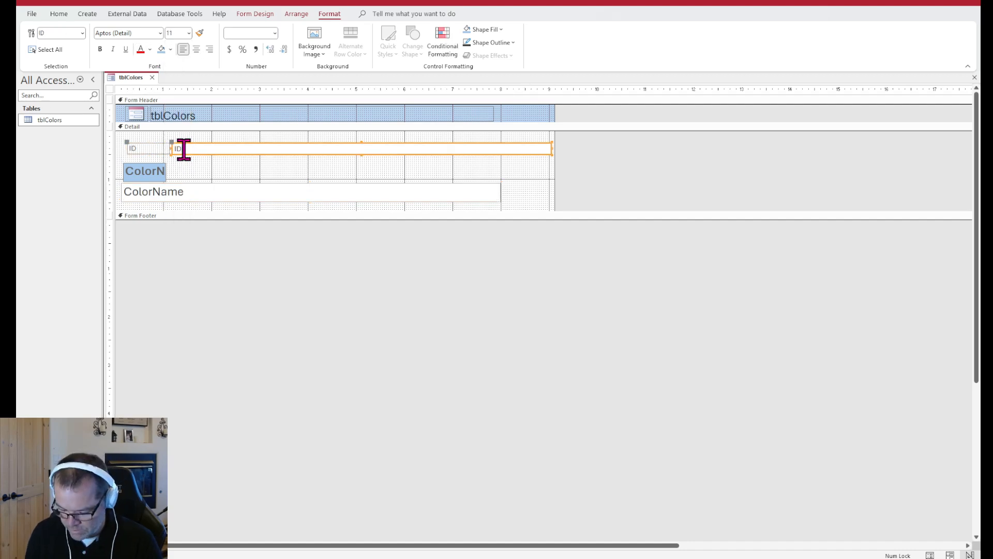
key("Delete")
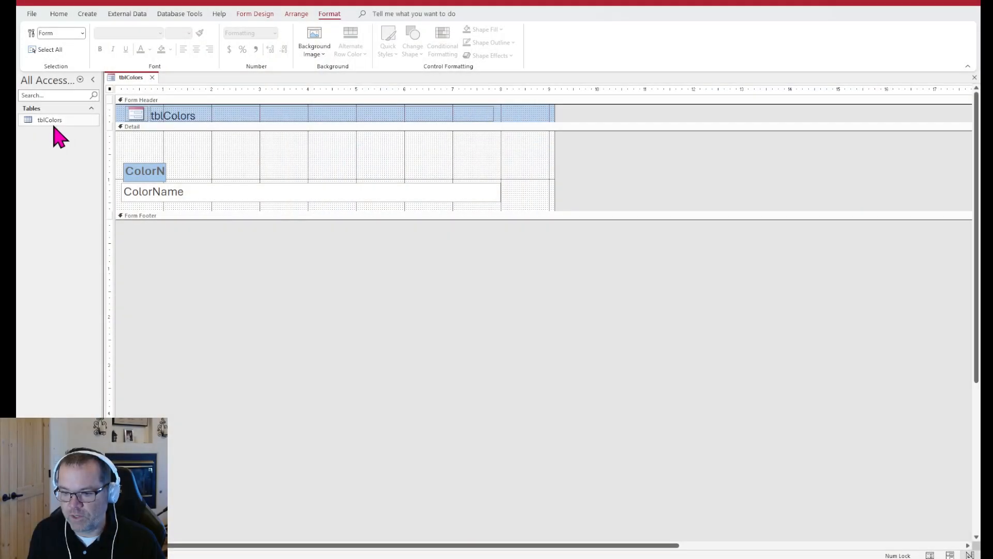
double_click(52, 120)
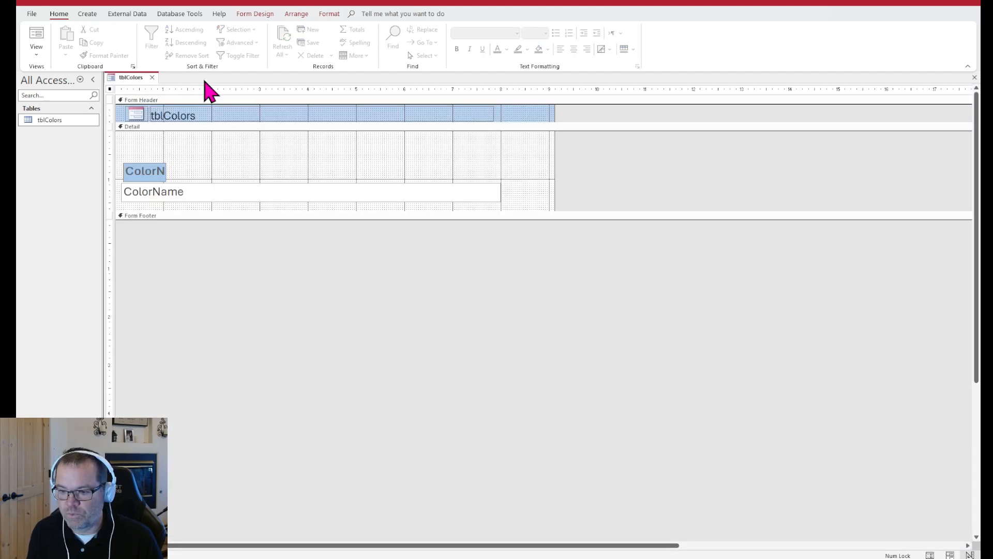
left_click(206, 77)
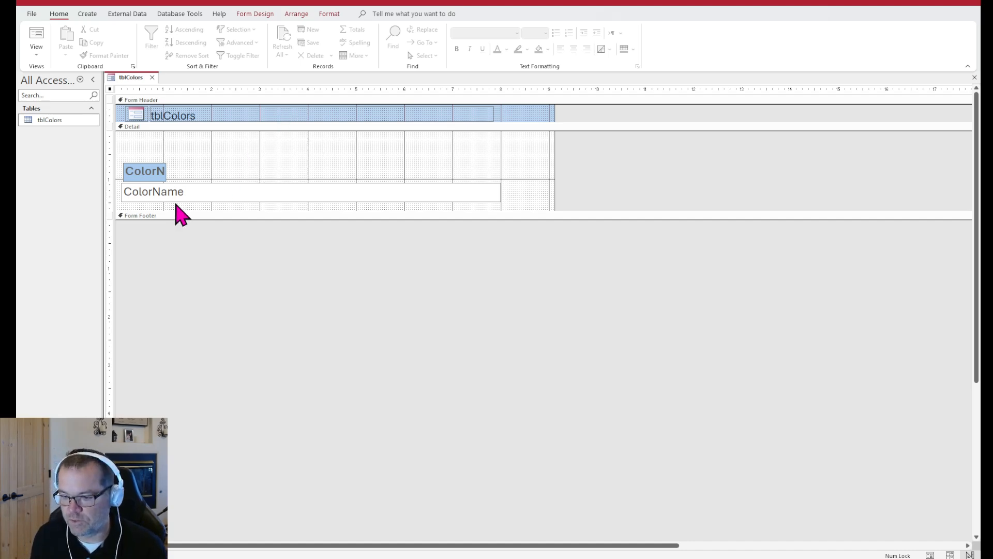
Move the ColorName label and text box up to just below the Detail section's upper edge
left_click(144, 174)
left_click_drag(147, 168, 142, 147)
Set the font size of the ColorName text box to 26
left_click(194, 166)
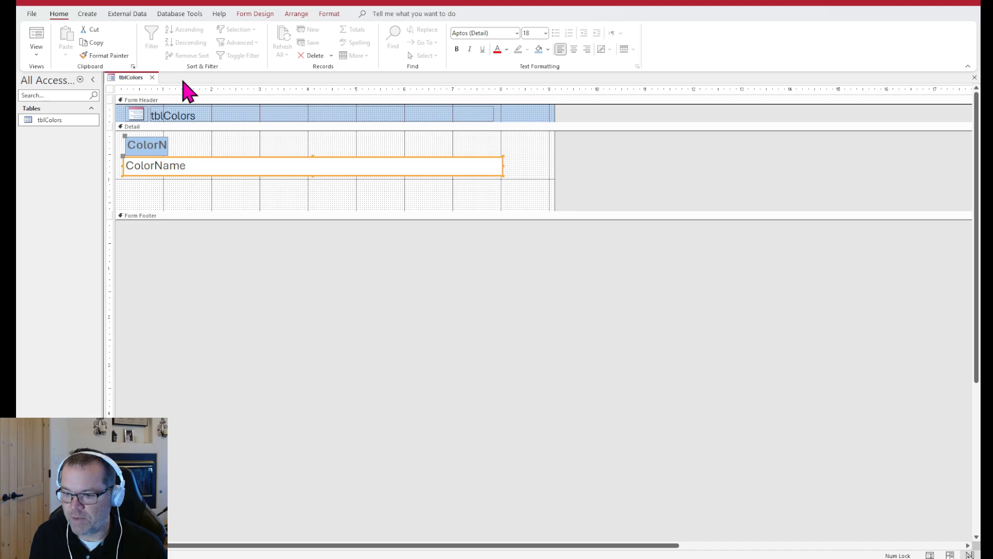
left_click(330, 15)
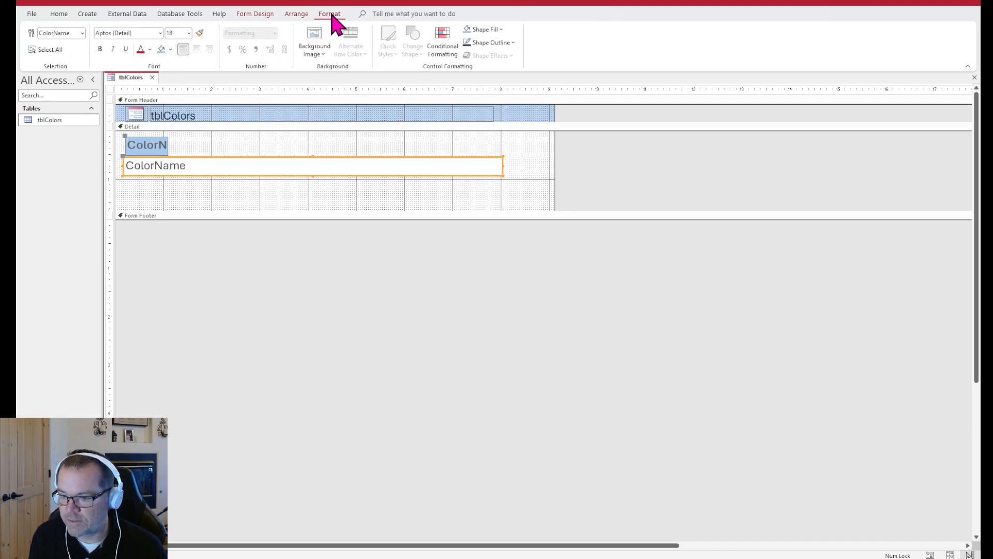
left_click(189, 33)
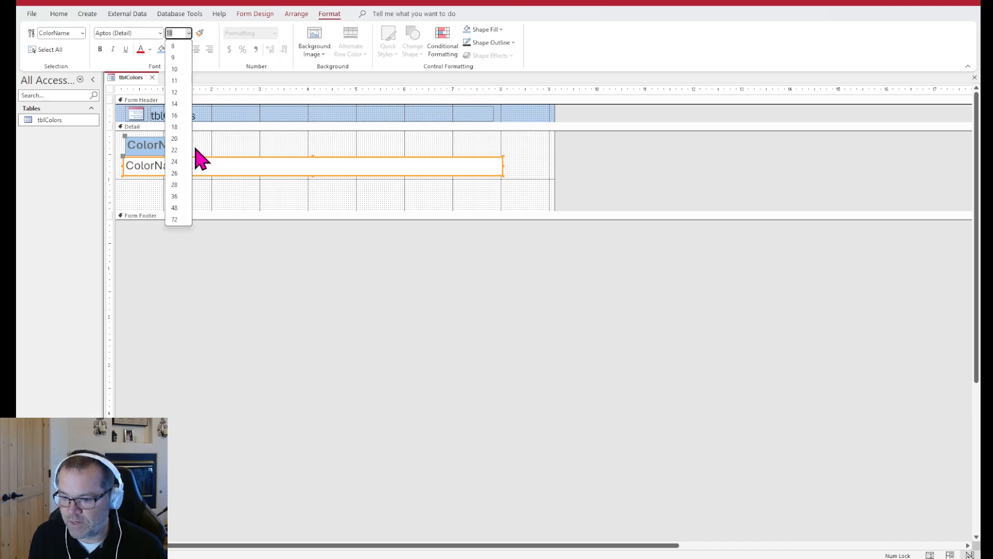
left_click(184, 185)
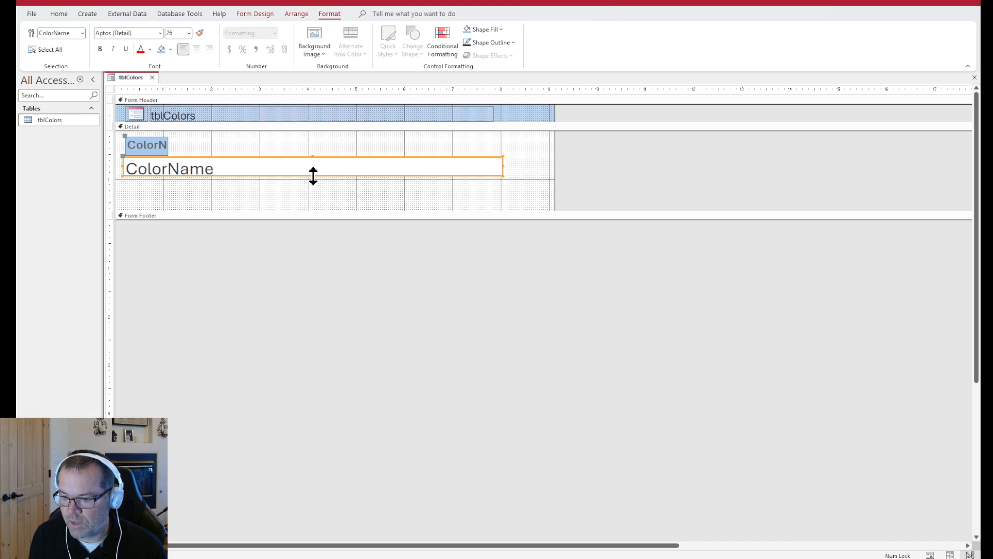
Make the ColorName text box slightly taller and fill the Detail section's background with light orange
left_click_drag(313, 176, 313, 181)
left_click(305, 130)
left_click(500, 29)
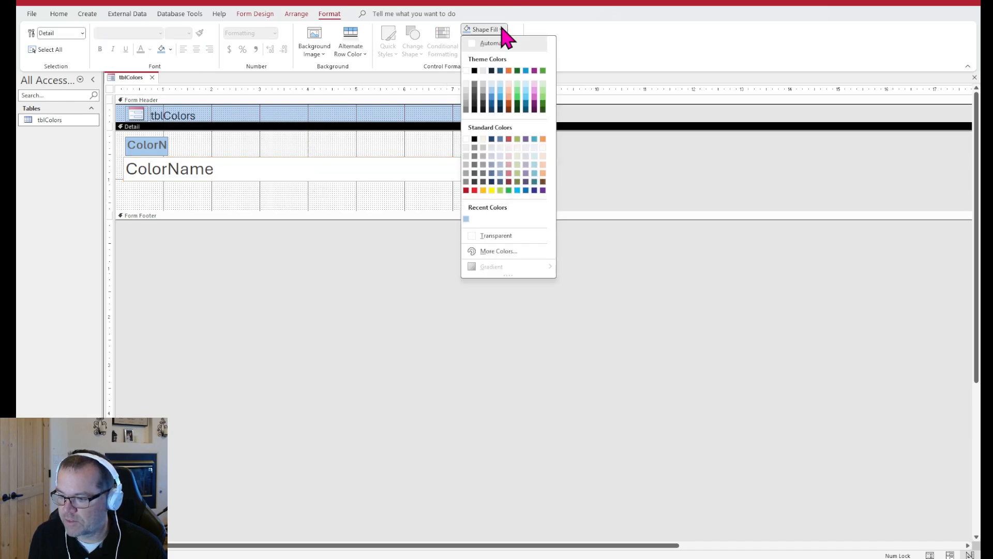
left_click(510, 90)
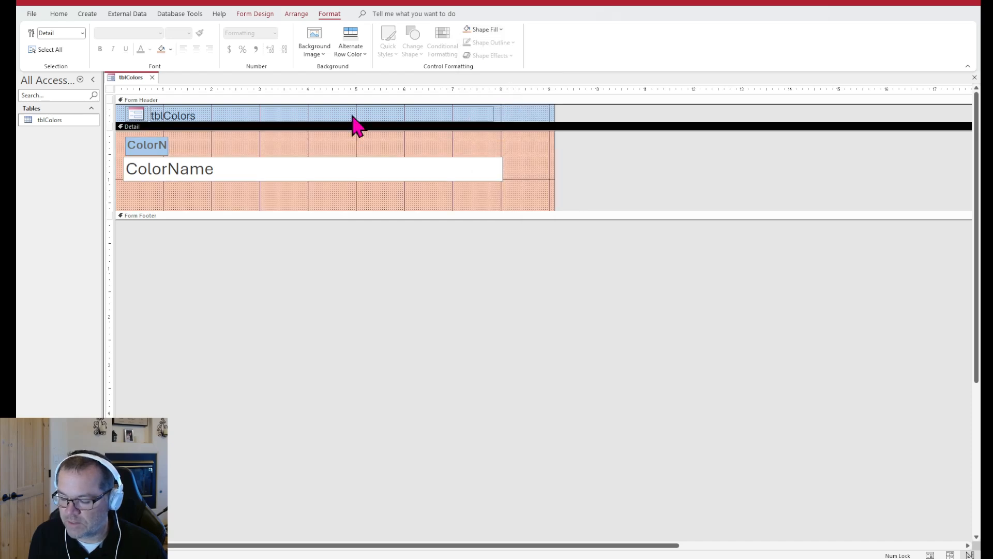
Fill the ColorName text box with yellow
left_click(228, 173)
left_click(500, 30)
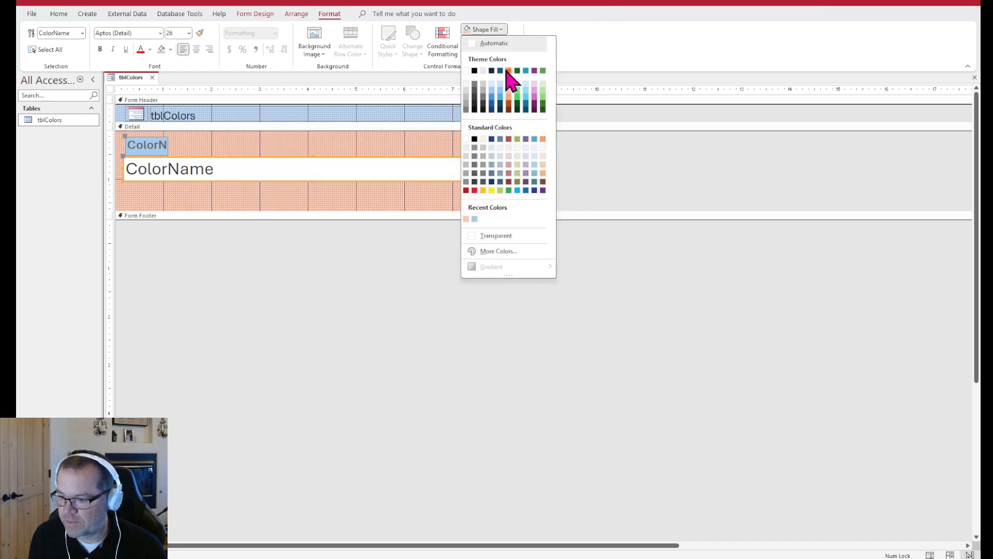
left_click(491, 191)
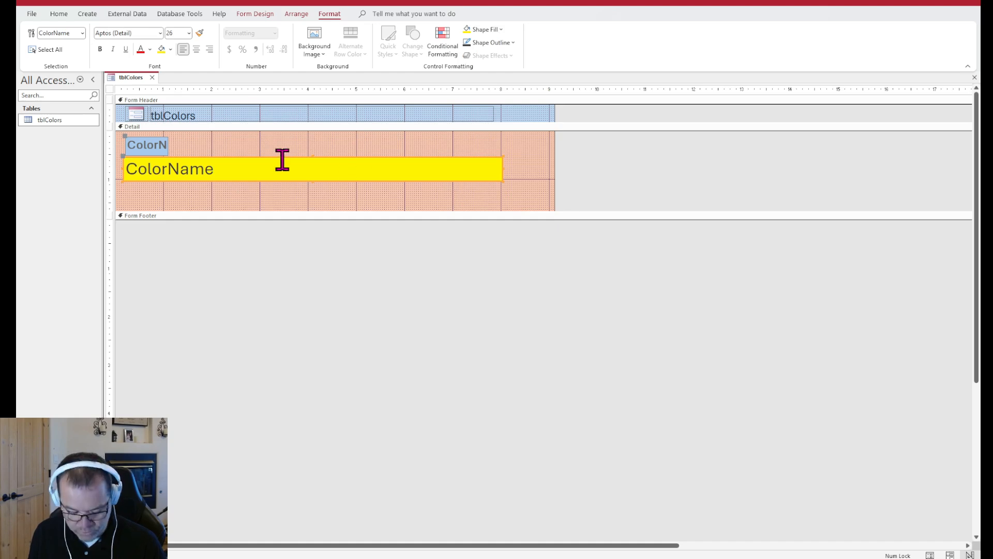
Save the form as frmColorSingle and open it in Form View
key("ctrl+s")
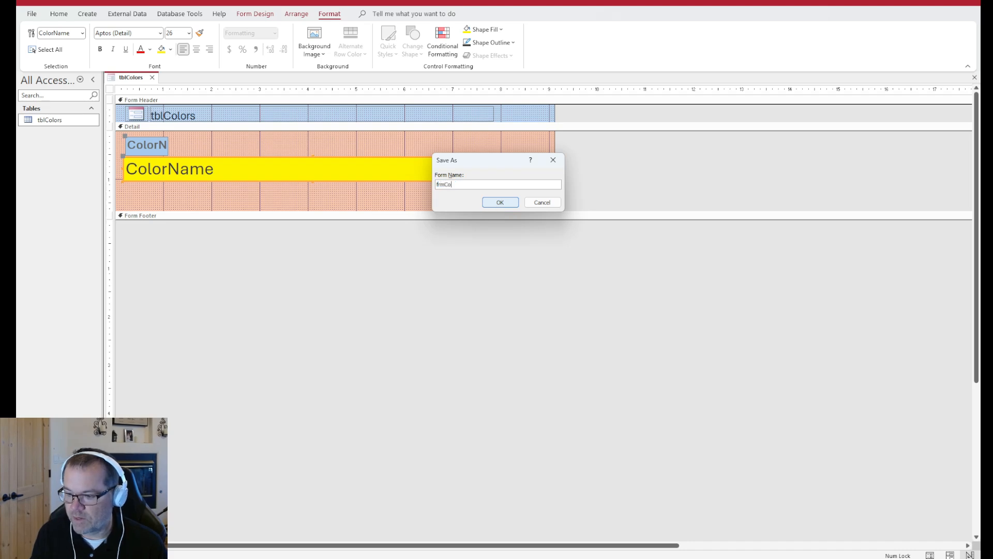
type("frmColorSingle")
key("Return")
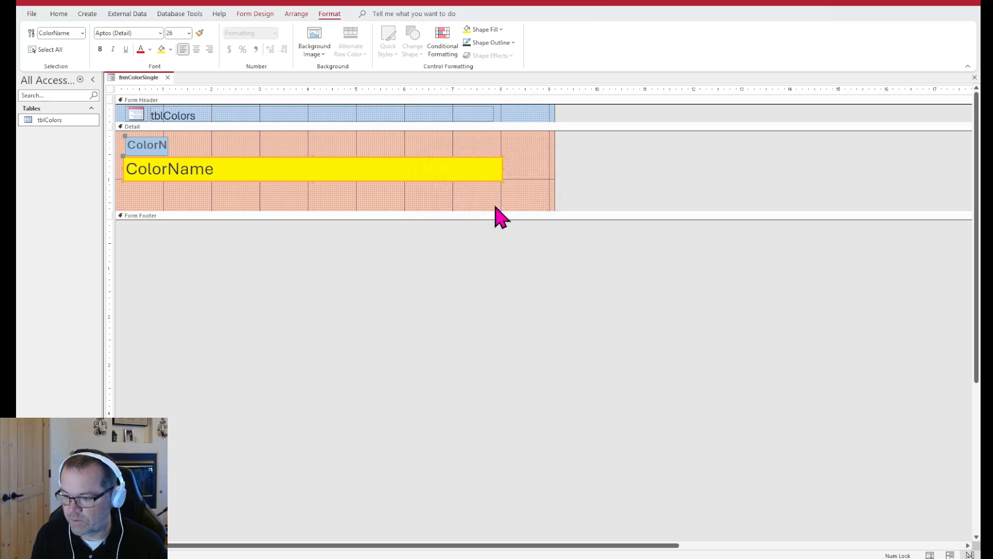
double_click(49, 142)
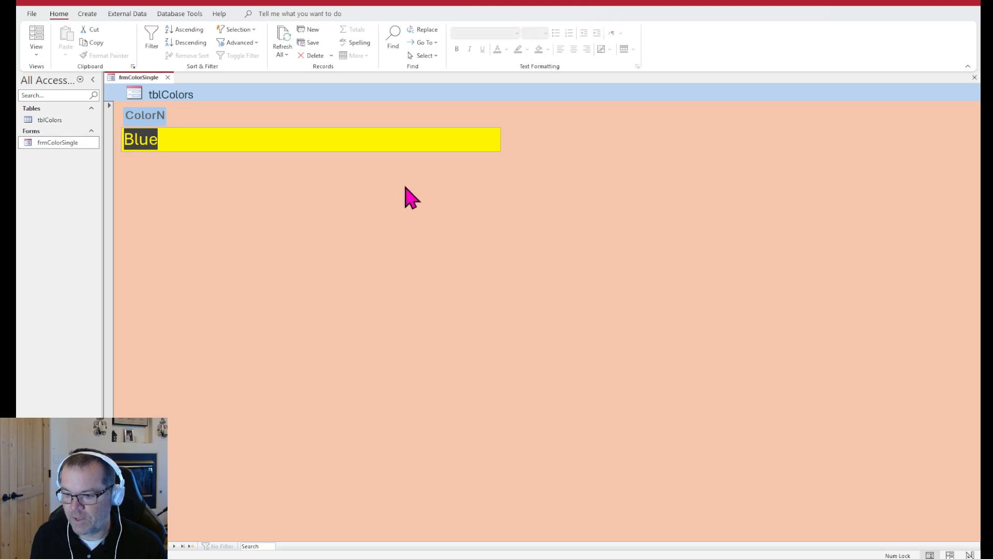
left_click(286, 150)
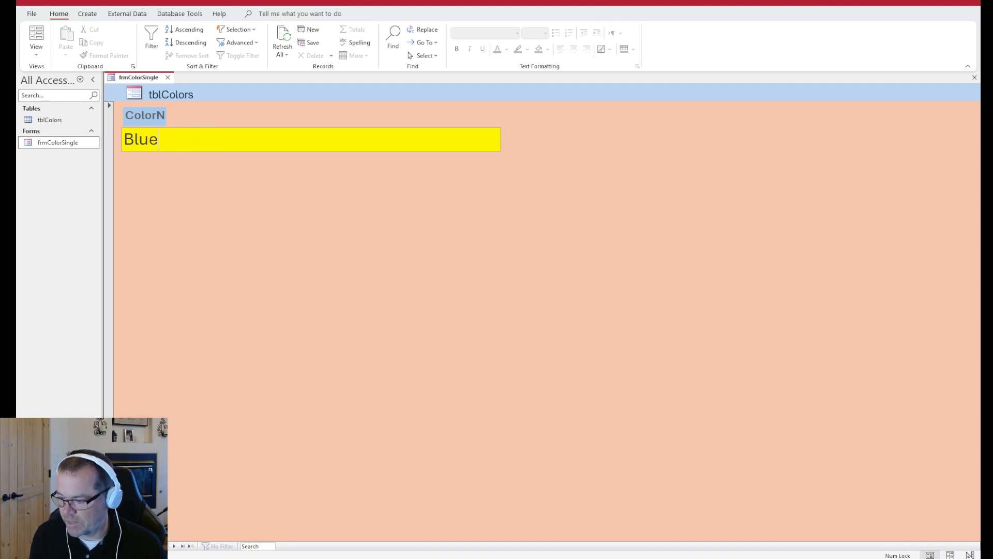
Widen the ColorName label in Design View until its full caption fits, and return to Form View
left_click(971, 552)
left_click(155, 147)
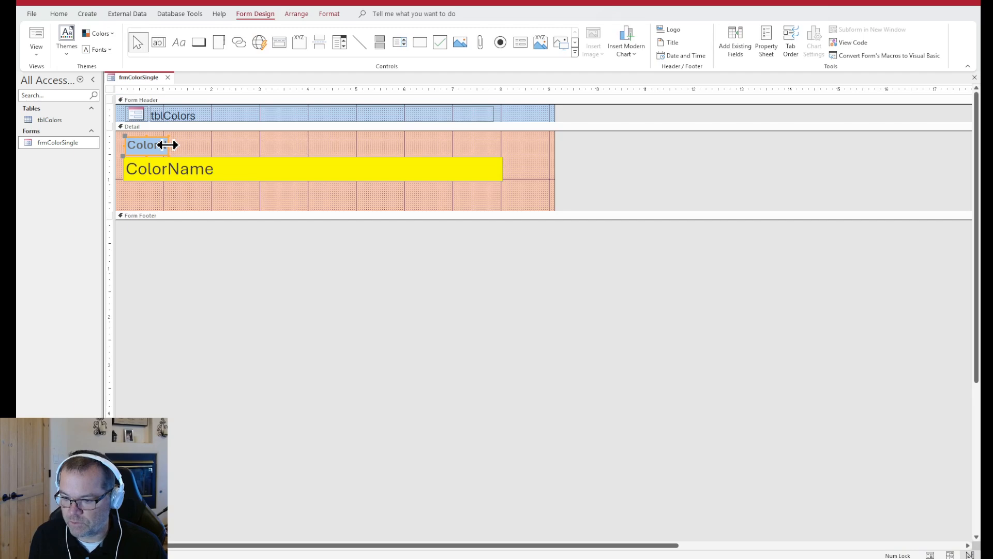
left_click_drag(167, 145, 272, 147)
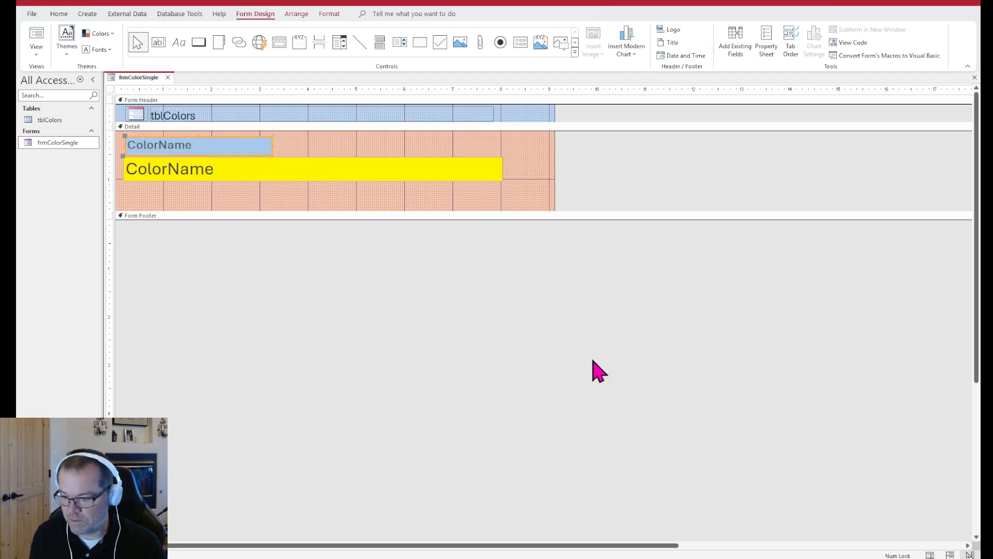
left_click(931, 555)
Browse forward through the color records to the blank new record, and step back through three records
left_click(201, 141)
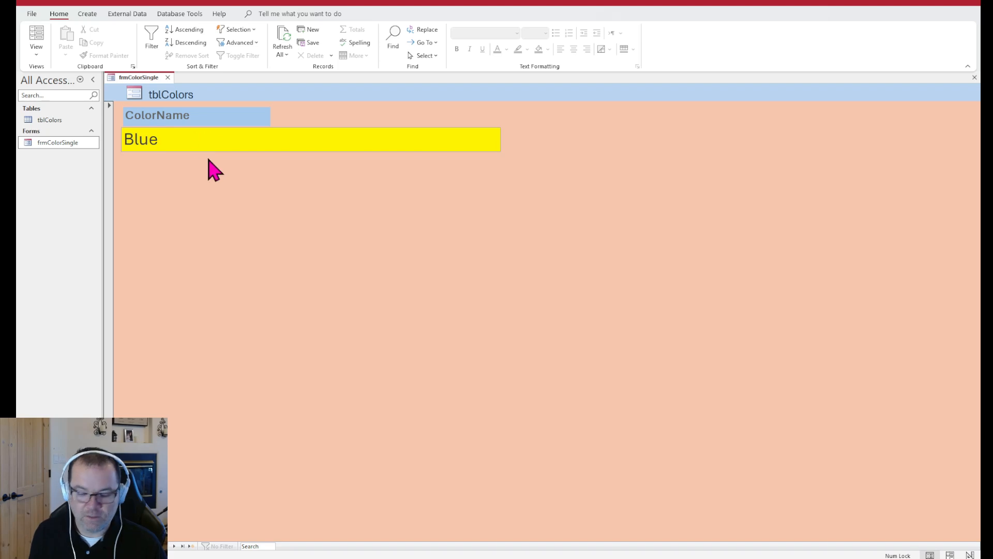
left_click(174, 546)
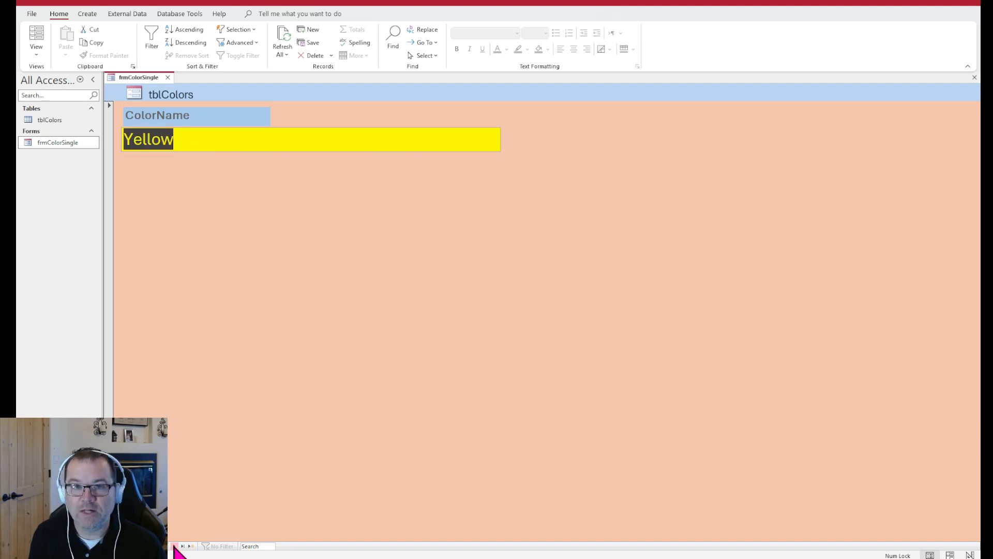
left_click(174, 545)
left_click(174, 545)
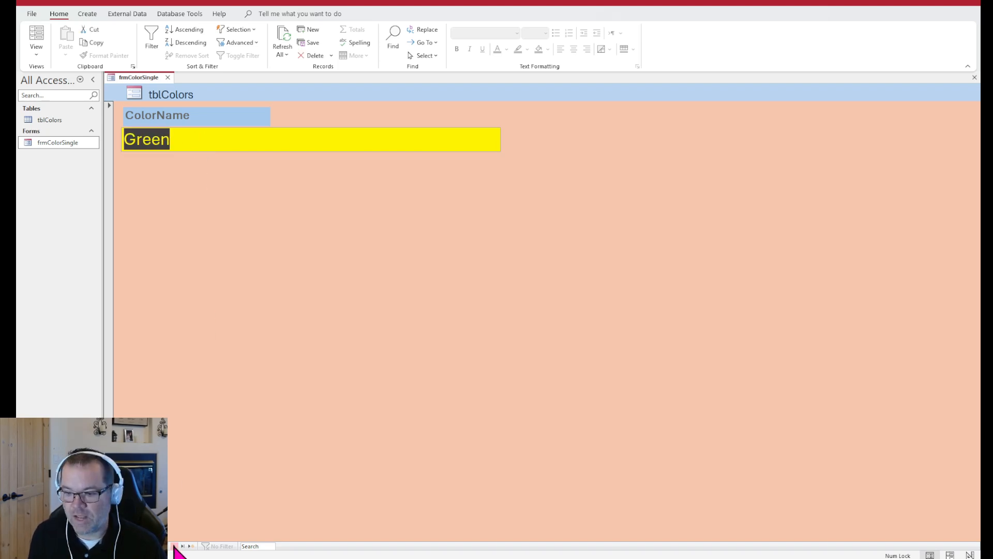
left_click(173, 545)
left_click(174, 545)
left_click(174, 546)
left_click(174, 546)
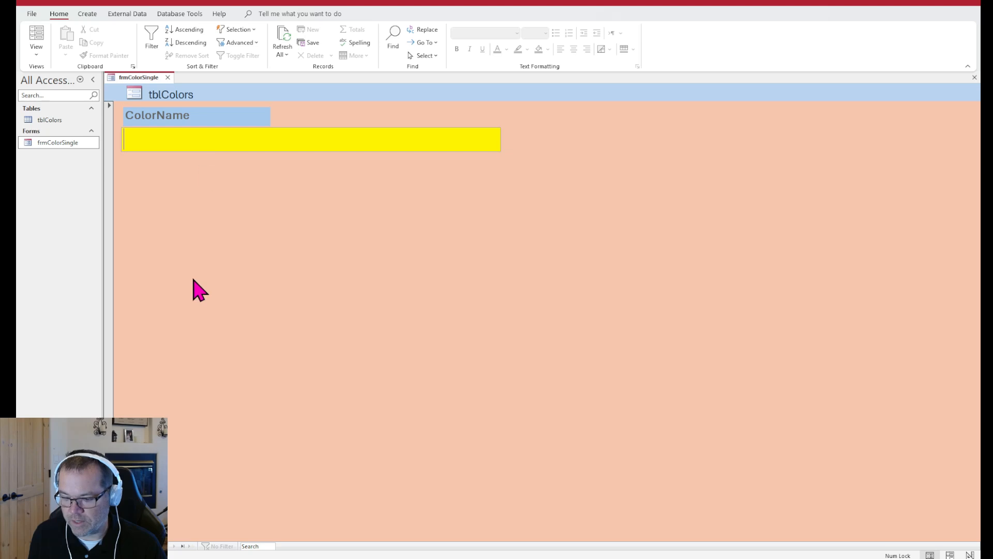
left_click(135, 545)
left_click(136, 546)
left_click(135, 546)
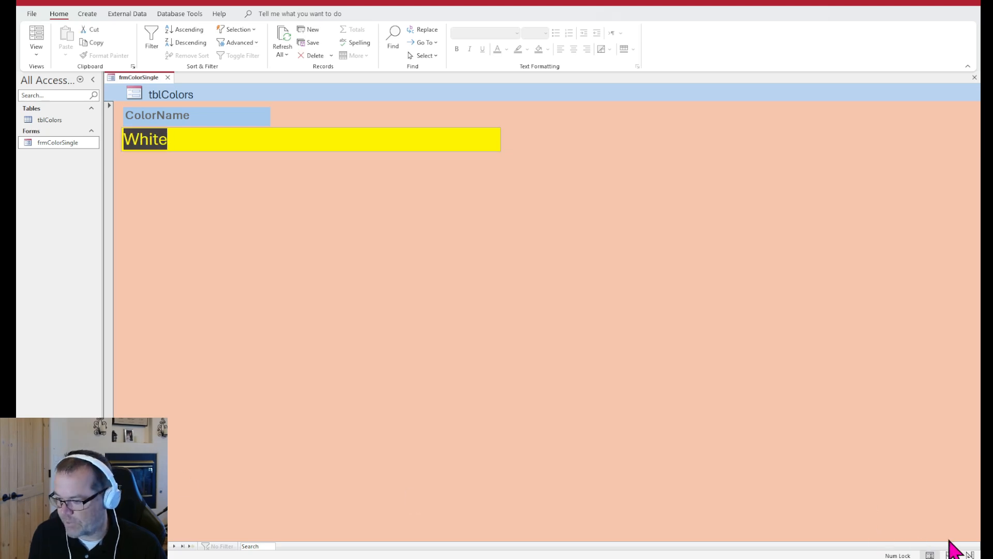
Check frmColorSingle in Design View and Form View, and close the form
left_click(969, 555)
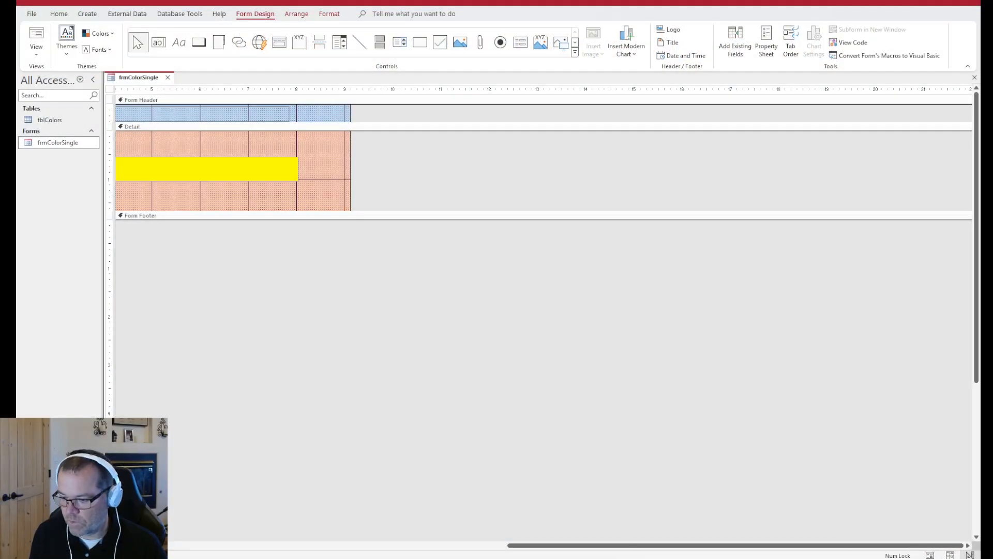
left_click_drag(693, 546, 183, 518)
left_click(930, 555)
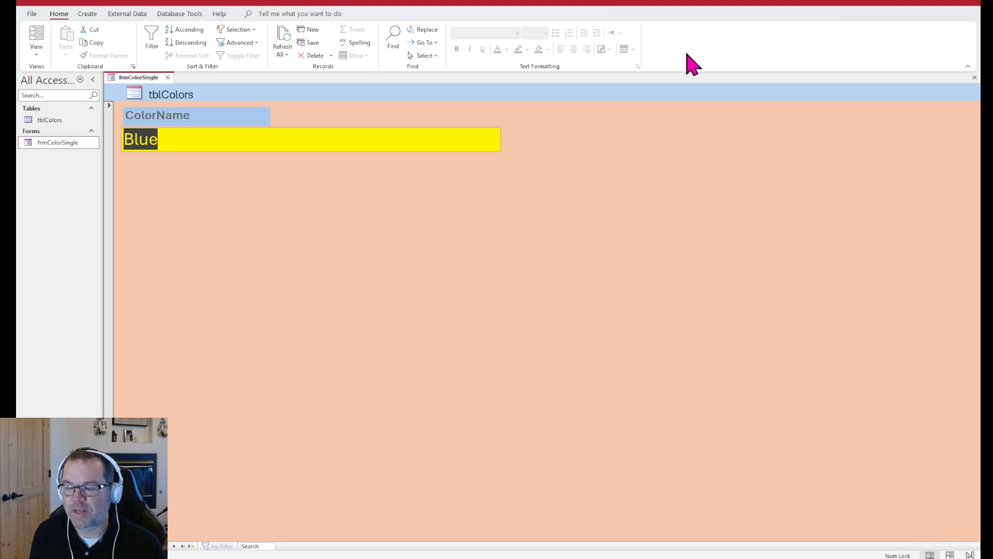
left_click(167, 77)
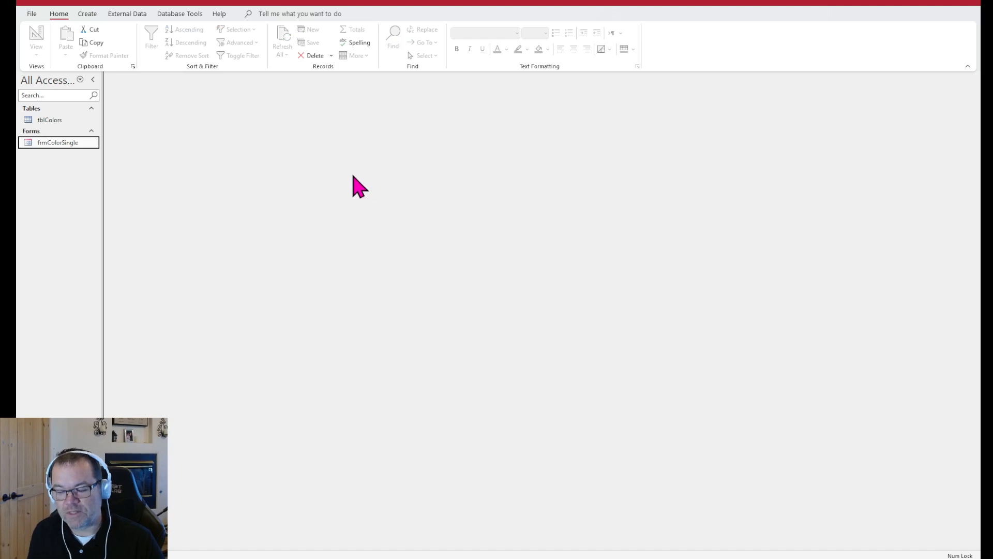
Create a blank form in Design View and widen its Detail section to about 11 on the horizontal ruler
left_click(87, 14)
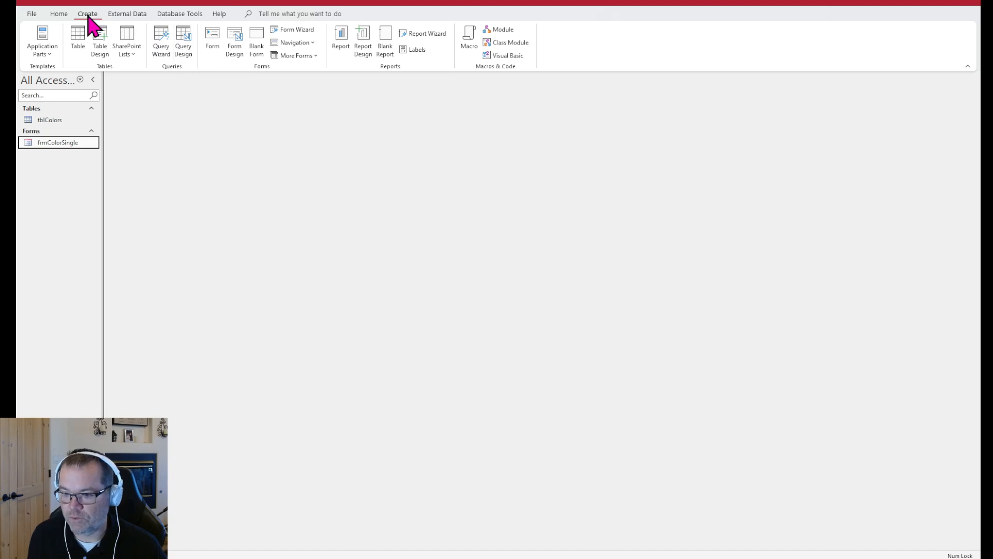
left_click(234, 42)
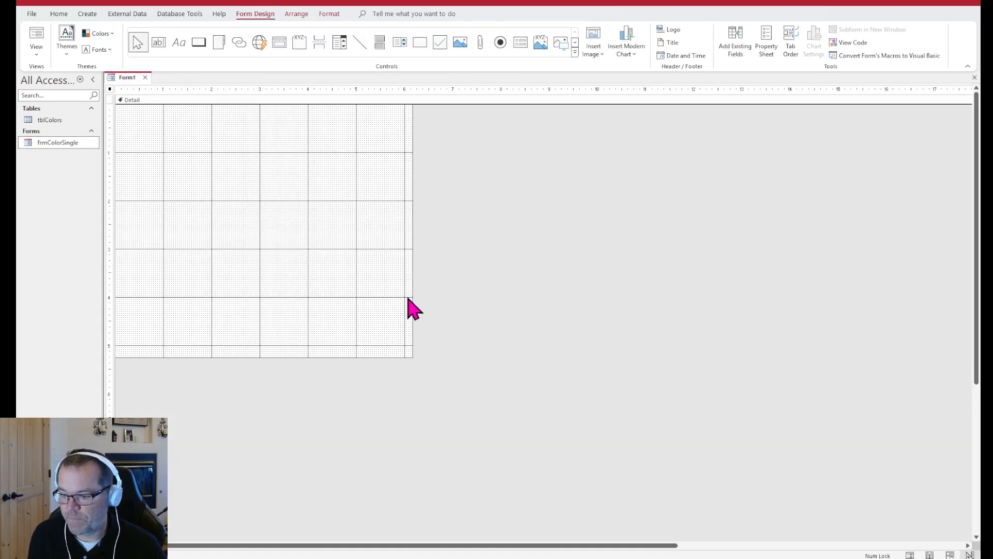
left_click_drag(413, 300, 644, 300)
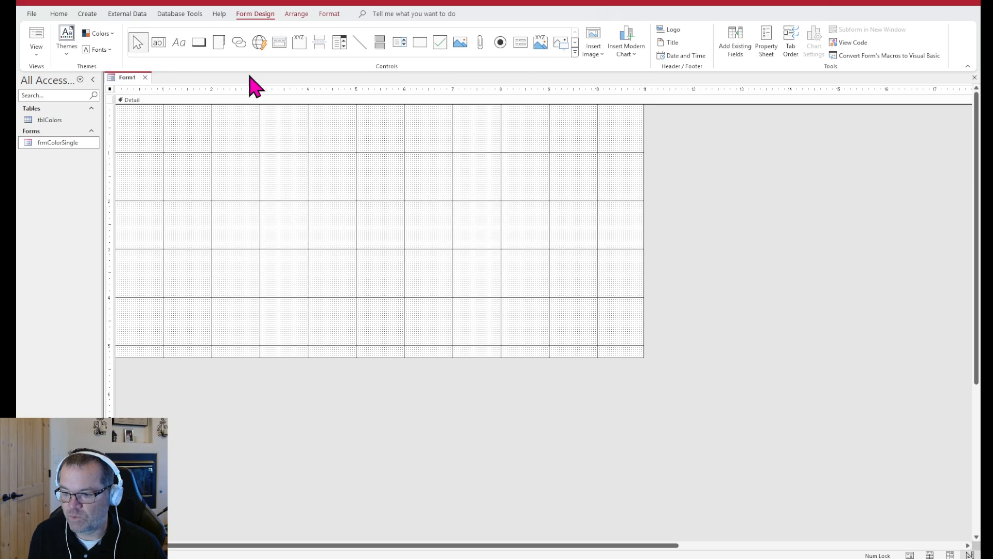
Add a label about 5 ruler units wide near the Detail section's upper-left corner with the caption "Go to Page 1"
left_click(179, 43)
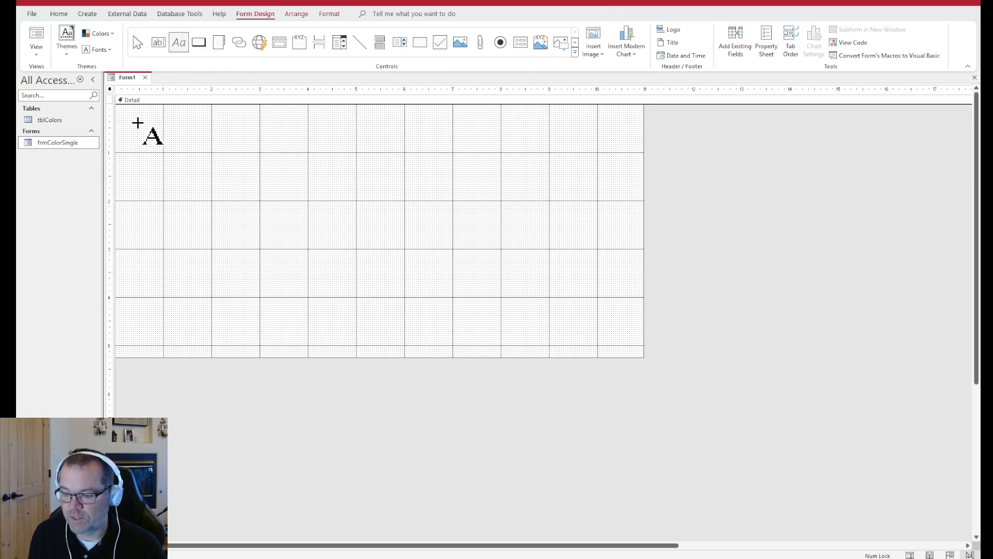
left_click_drag(144, 124, 393, 168)
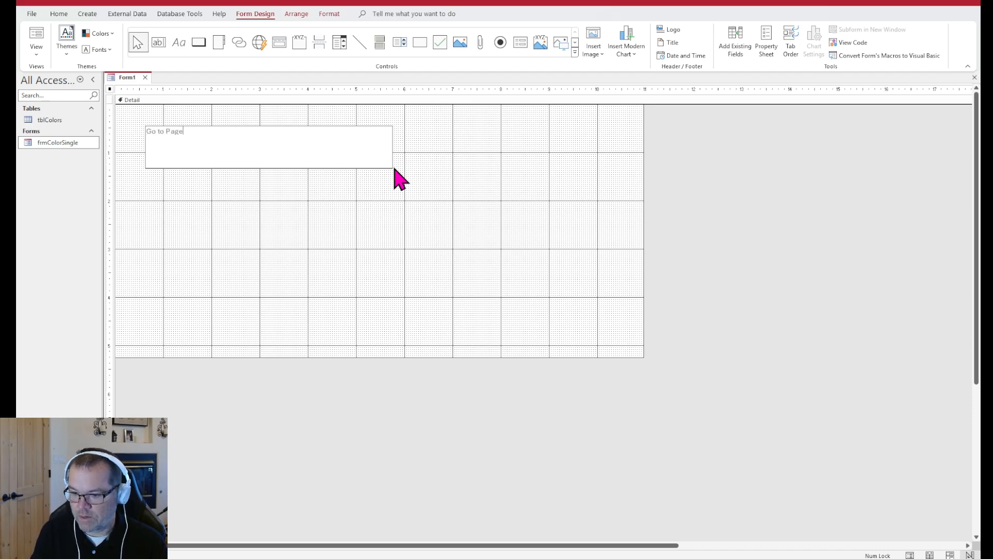
type("Go to Page 1")
left_click(288, 262)
Format the "Go to Page 1" label's text as size 26, bold and black
left_click(257, 131)
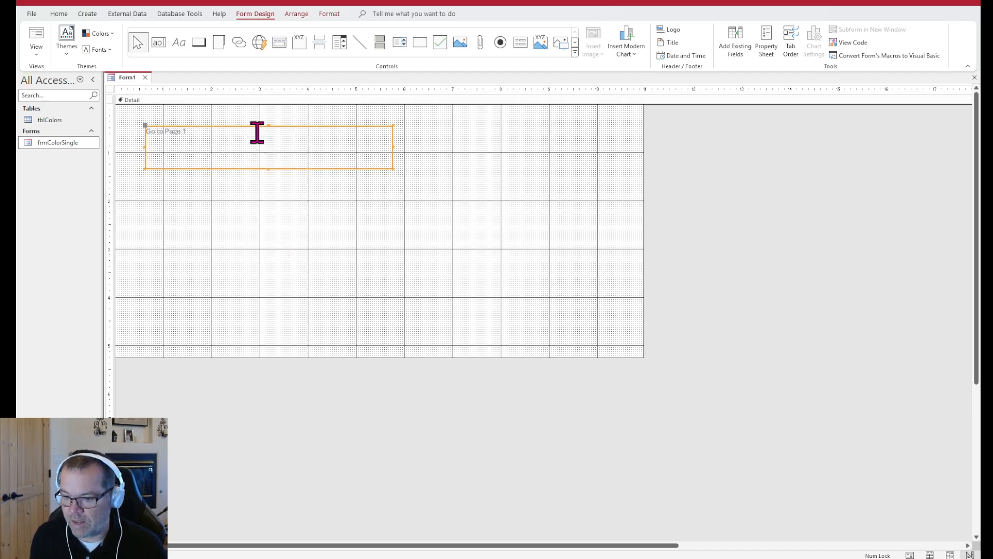
left_click(329, 13)
left_click(189, 32)
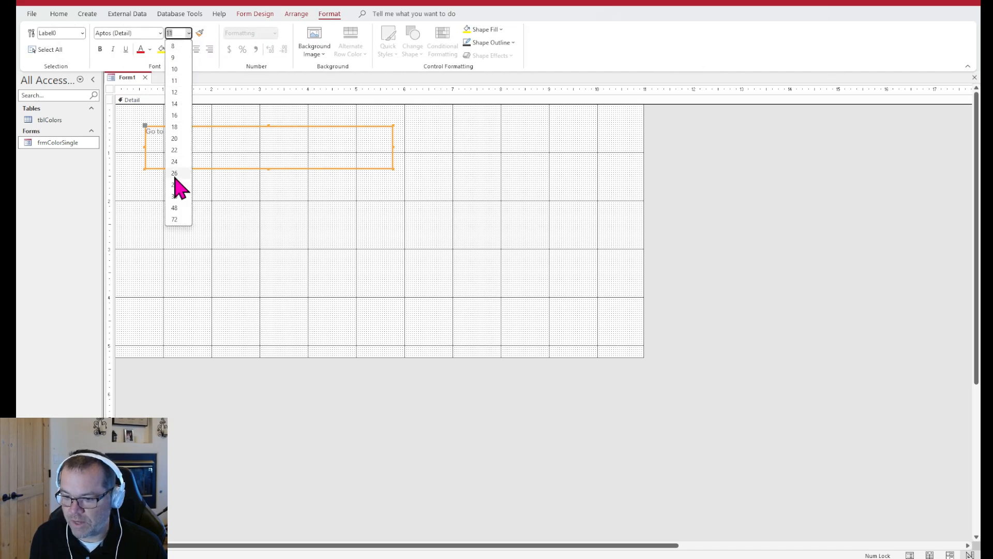
left_click(177, 174)
left_click(100, 49)
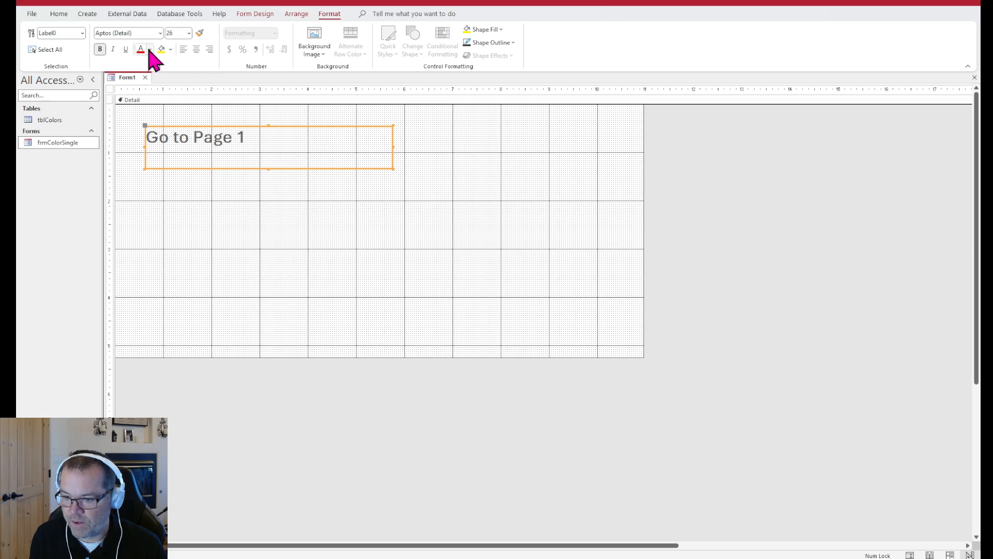
left_click(149, 49)
left_click(149, 129)
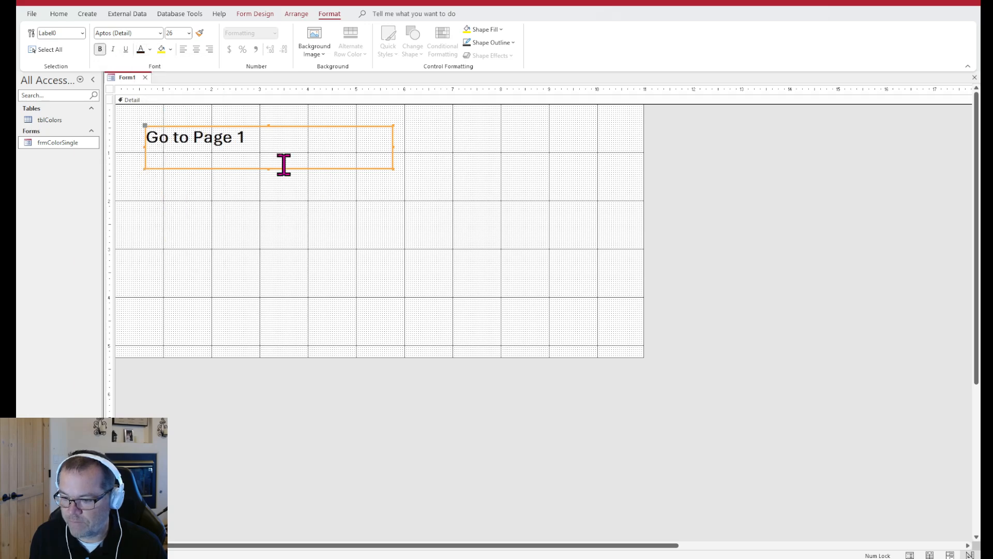
Reduce the "Go to Page 1" label's height to fit its text and underline the caption
left_click_drag(270, 169, 272, 150)
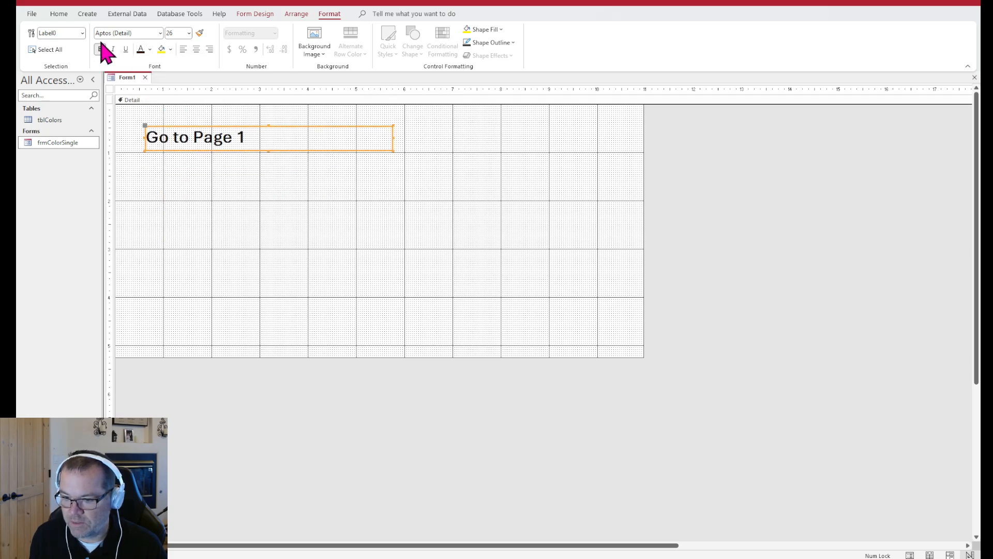
left_click(126, 49)
left_click(235, 172)
Duplicate the "Go to Page 1" label, place the copy below it with a gap, and caption it "Go to Page 2"
left_click(248, 146)
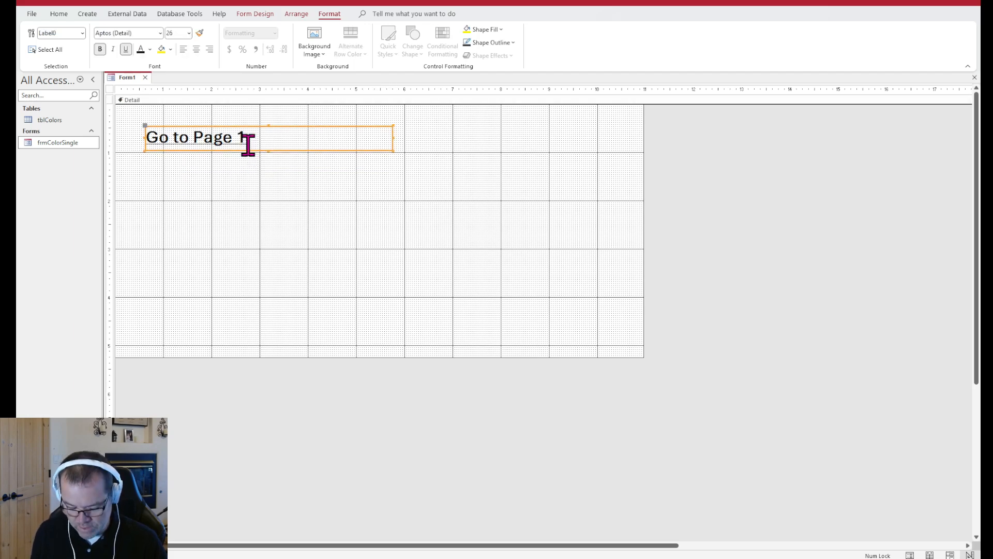
key("ctrl+c")
key("ctrl+v")
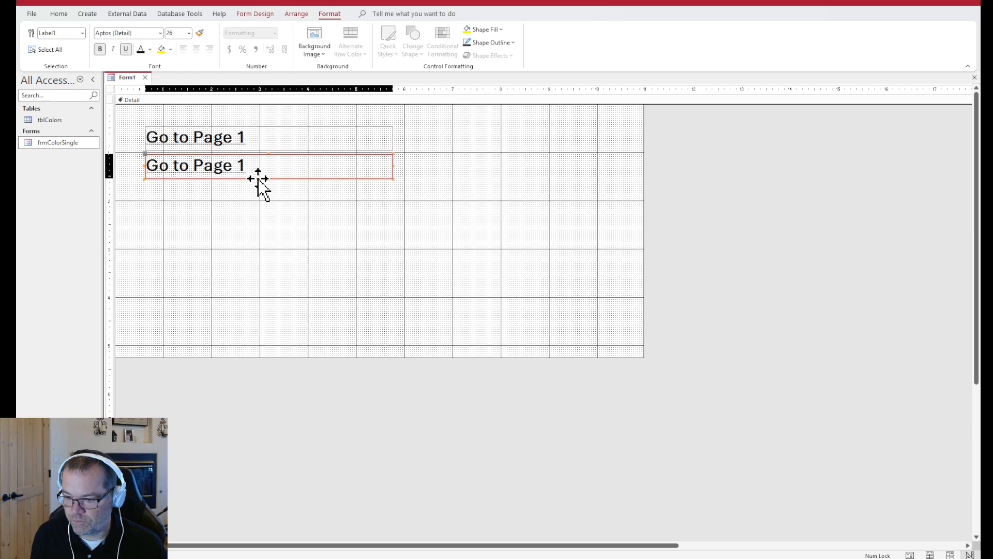
left_click_drag(257, 178, 255, 194)
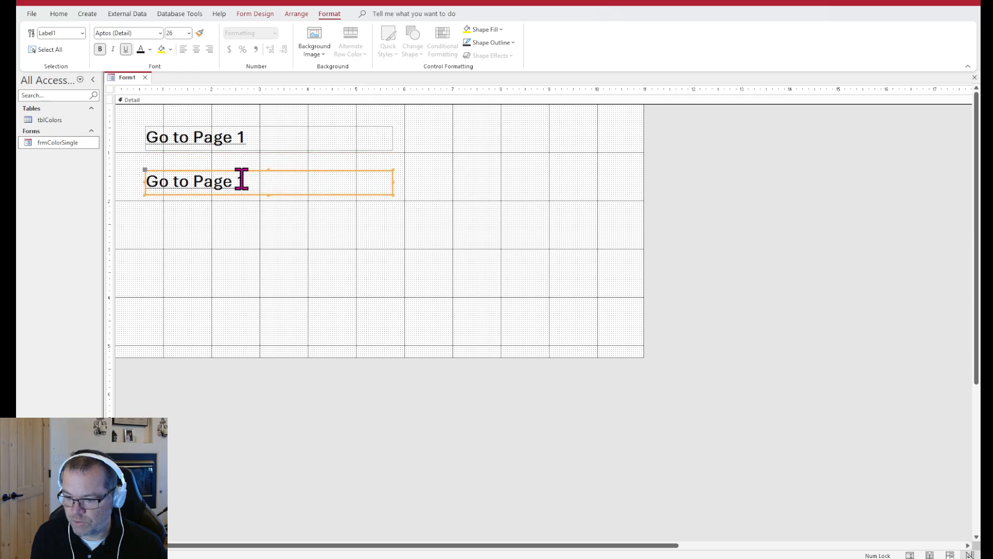
double_click(241, 181)
type("2")
left_click(263, 202)
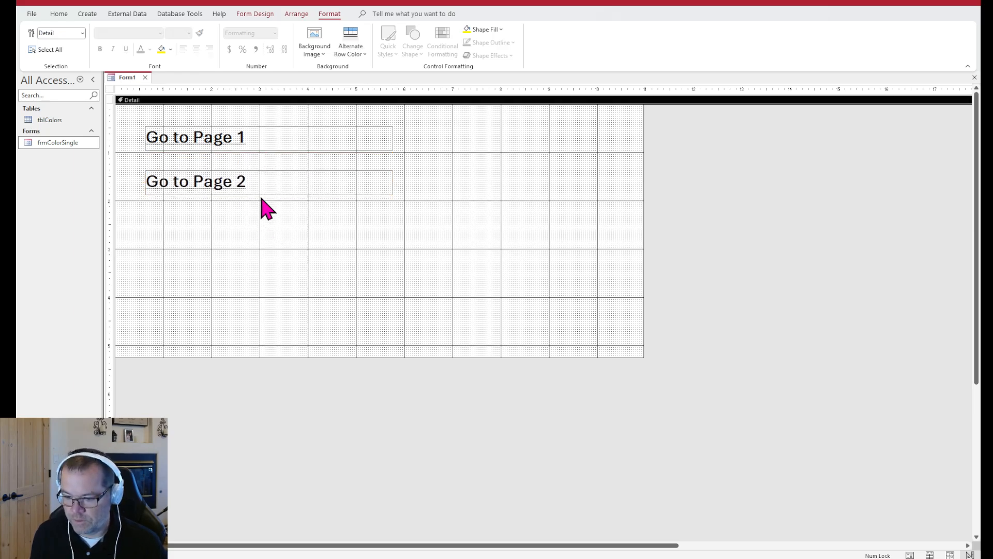
Duplicate the "Go to Page 2" label, place the copy below it with a gap, and caption it "Go to Page 3"
left_click(259, 193)
key("ctrl+c")
key("ctrl+v")
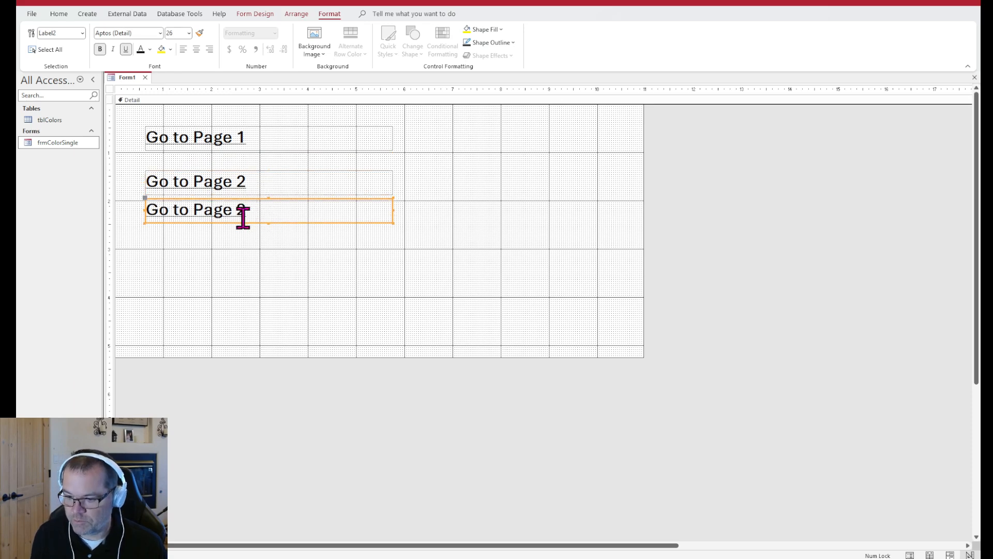
left_click_drag(243, 222, 239, 248)
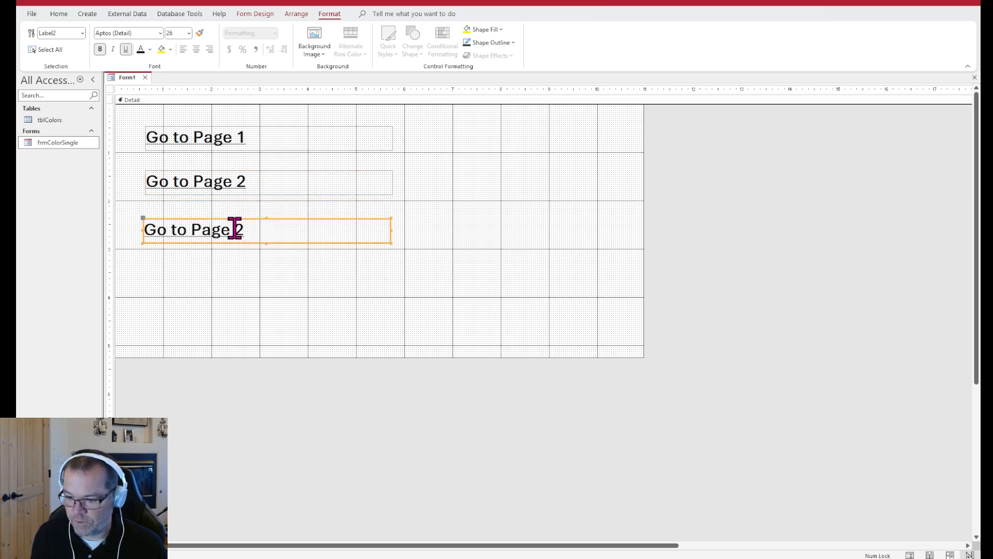
double_click(241, 229)
type("3")
left_click(362, 265)
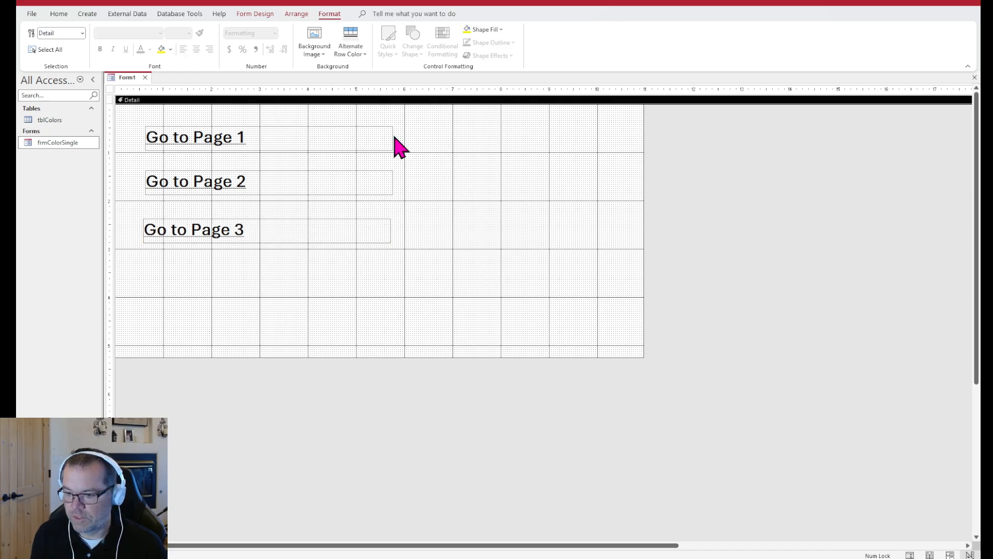
Fill the background of the form's Detail section with a light blue theme color
left_click(500, 29)
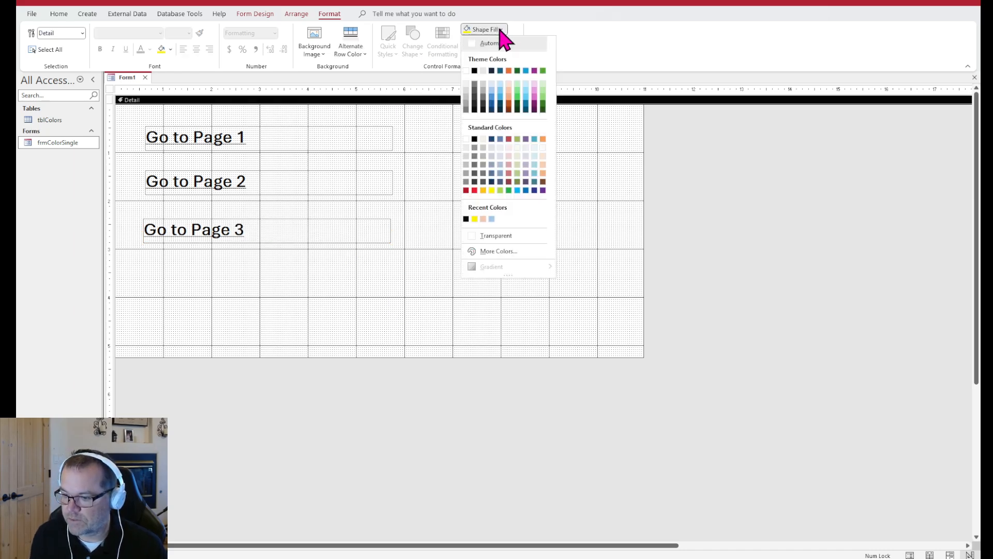
left_click(500, 85)
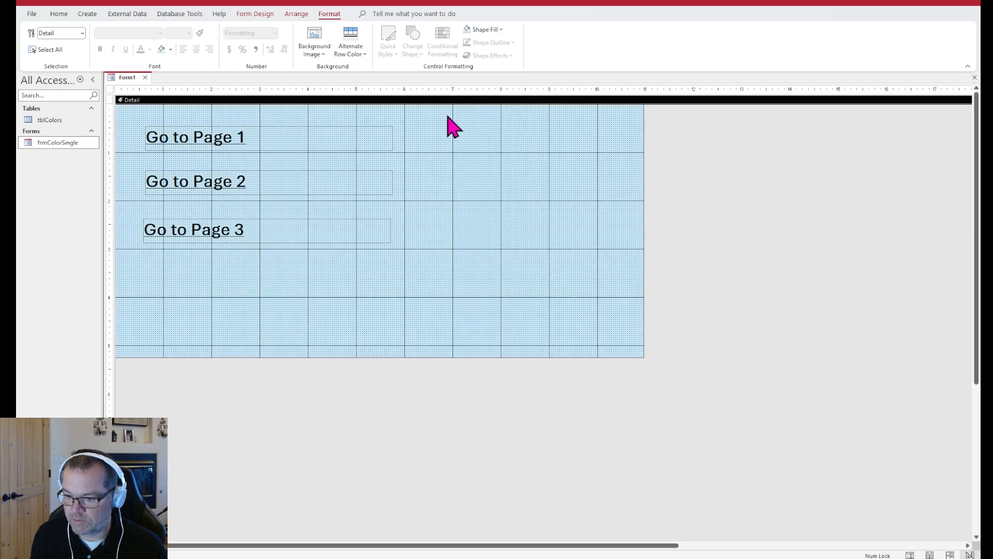
Save the form as frmHome, close it, and reopen it to view the page
key("ctrl+s")
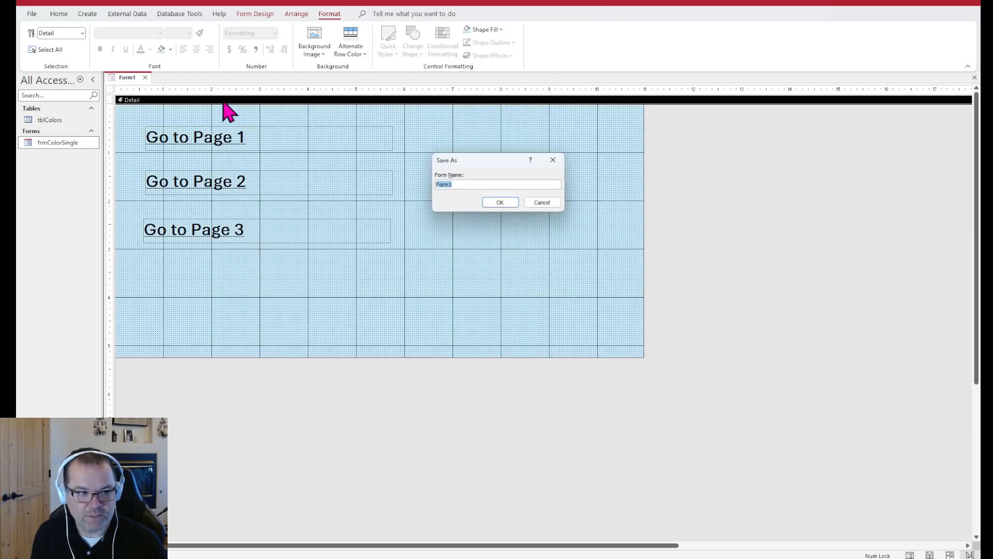
type("frmHo")
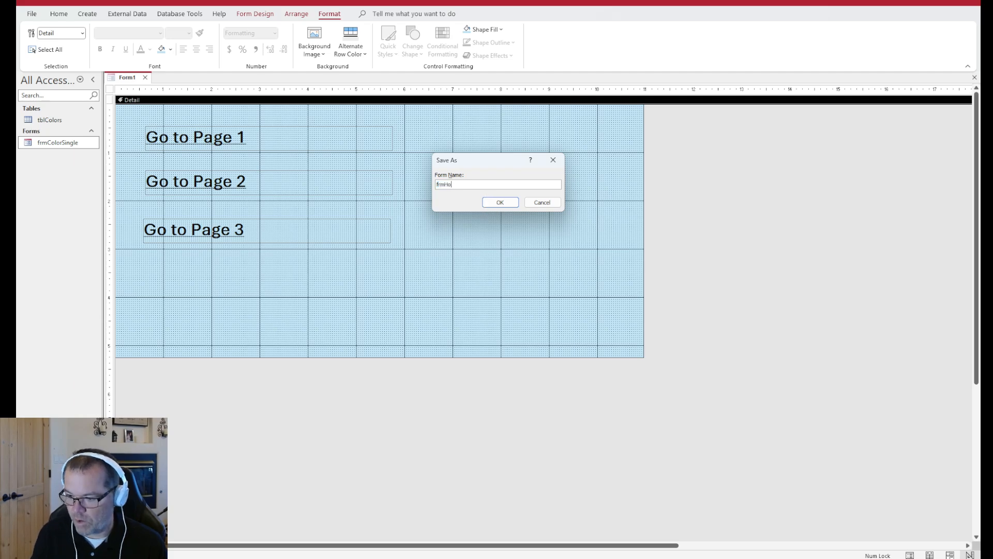
type("me")
left_click(489, 203)
left_click(155, 77)
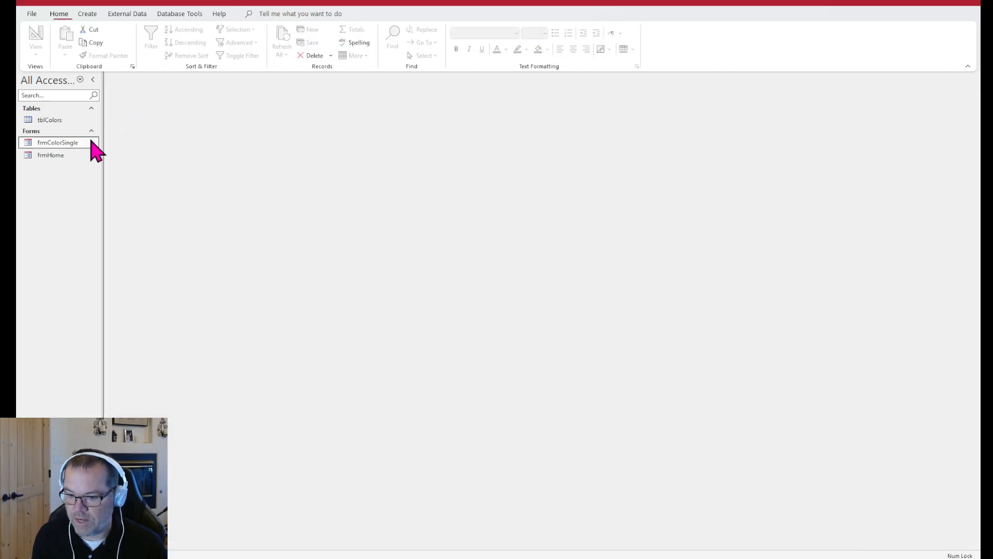
double_click(52, 156)
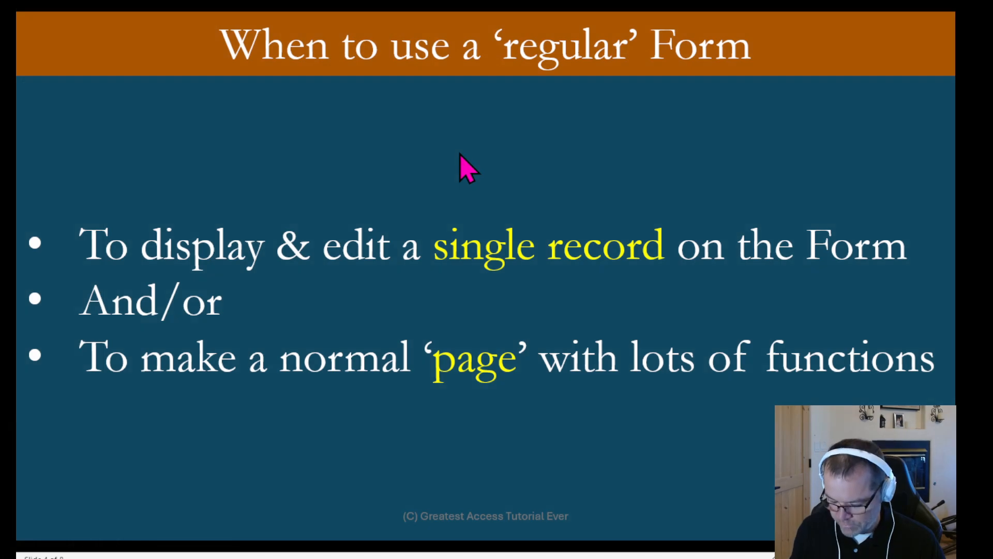
left_click(459, 155)
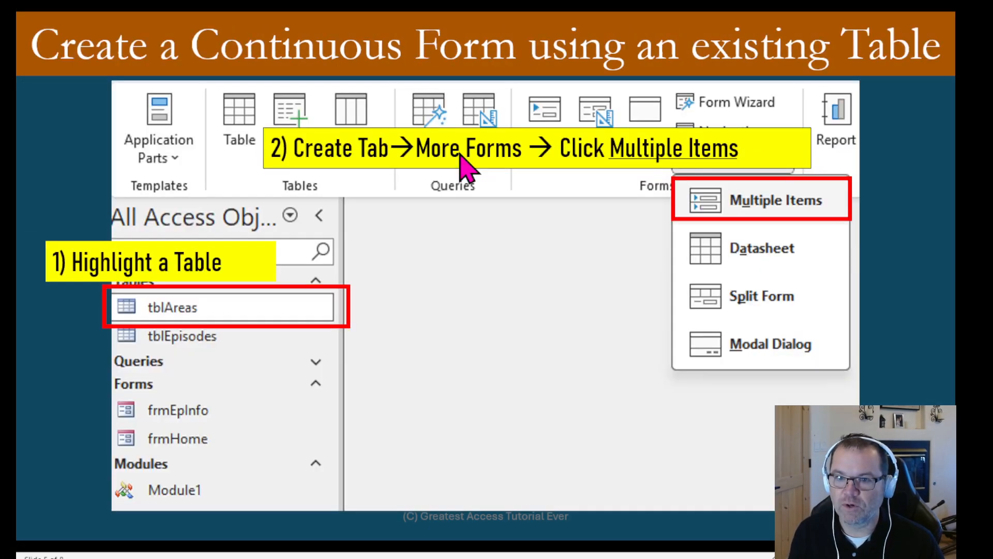
key("Left")
key("Right")
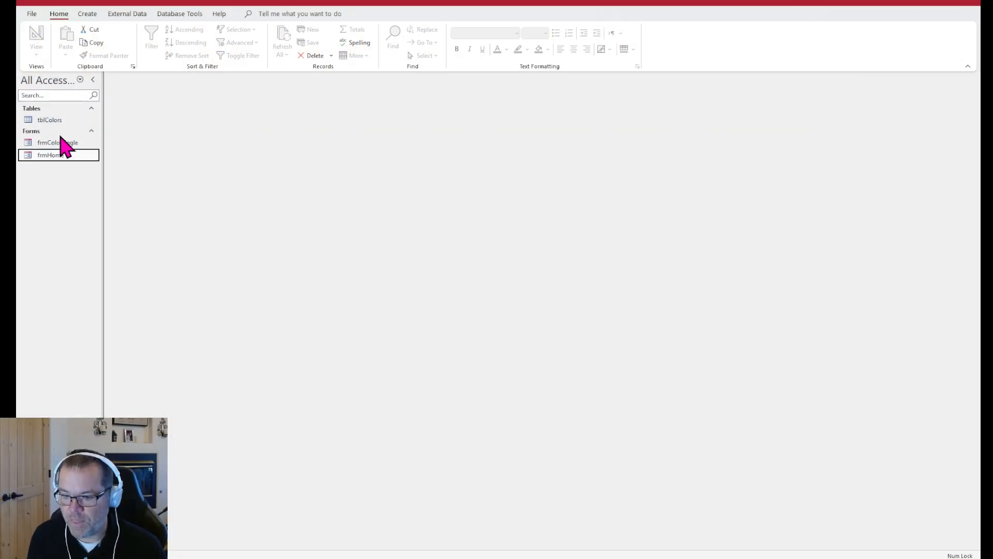
Create a Multiple Items form from the tblColors table and switch it to Design View
left_click(50, 122)
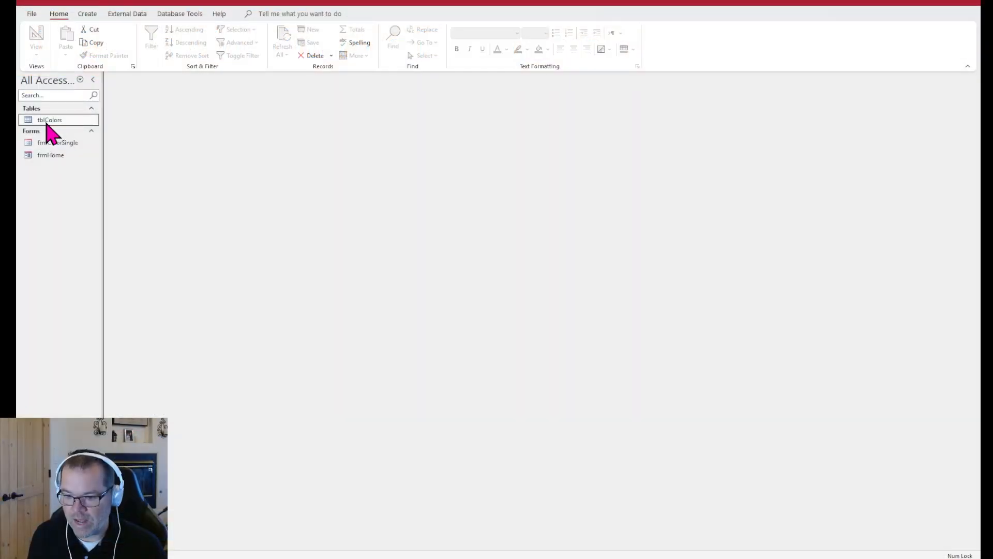
left_click(89, 15)
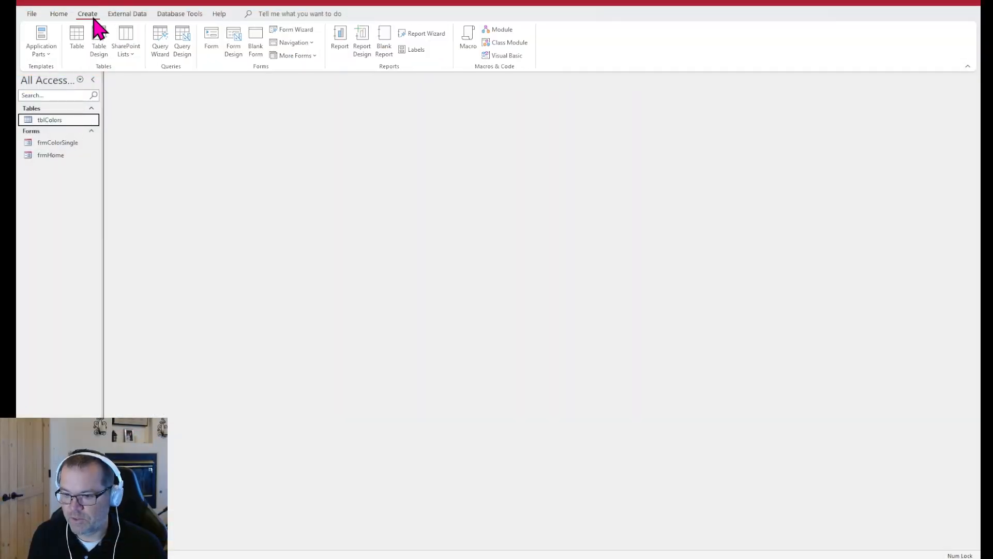
left_click(315, 56)
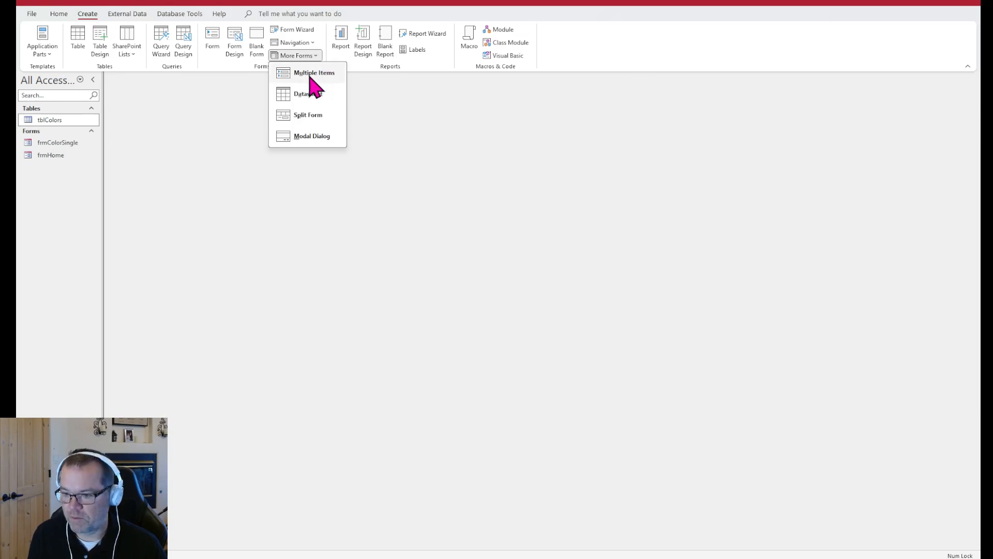
left_click(313, 73)
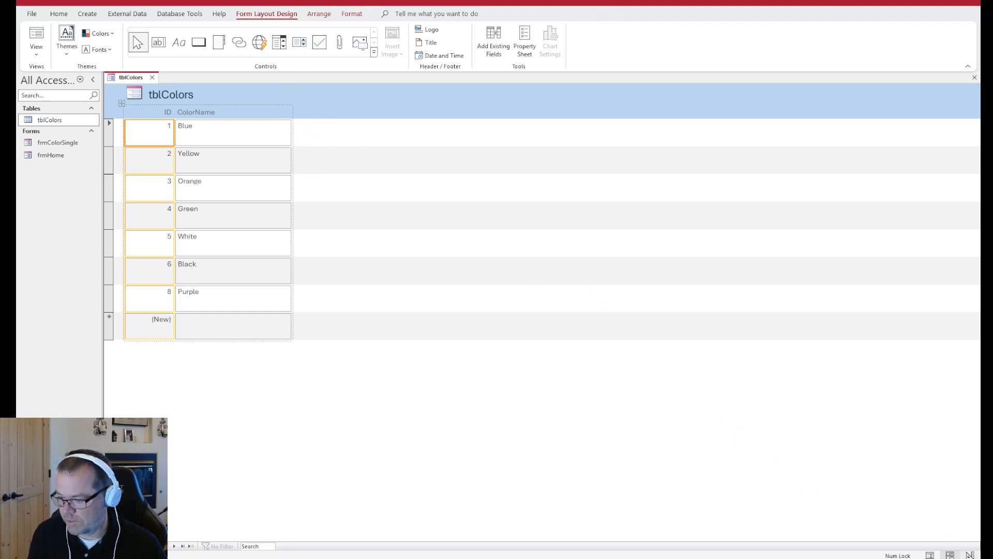
left_click(970, 554)
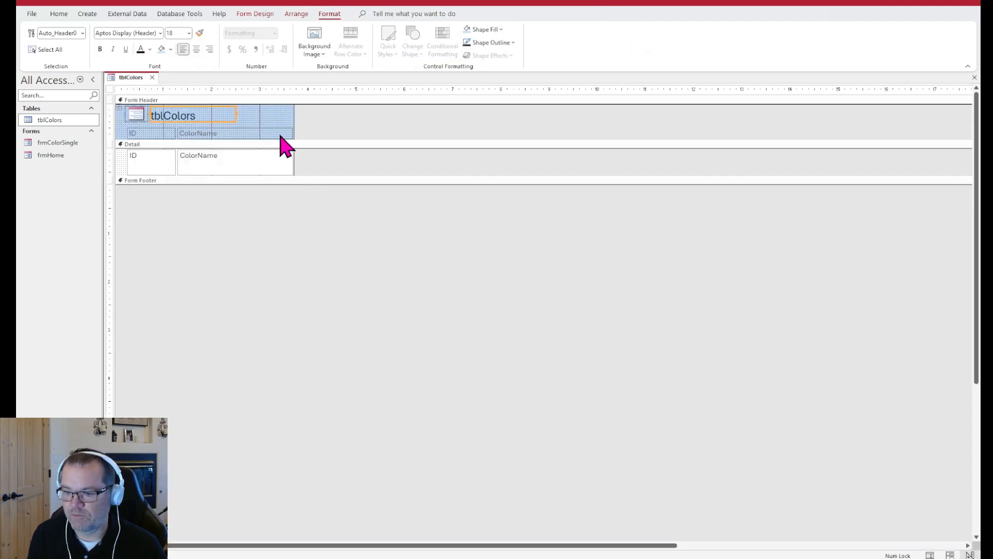
Remove the control layout that groups the ID and ColorName header labels with their Detail fields
left_click(244, 102)
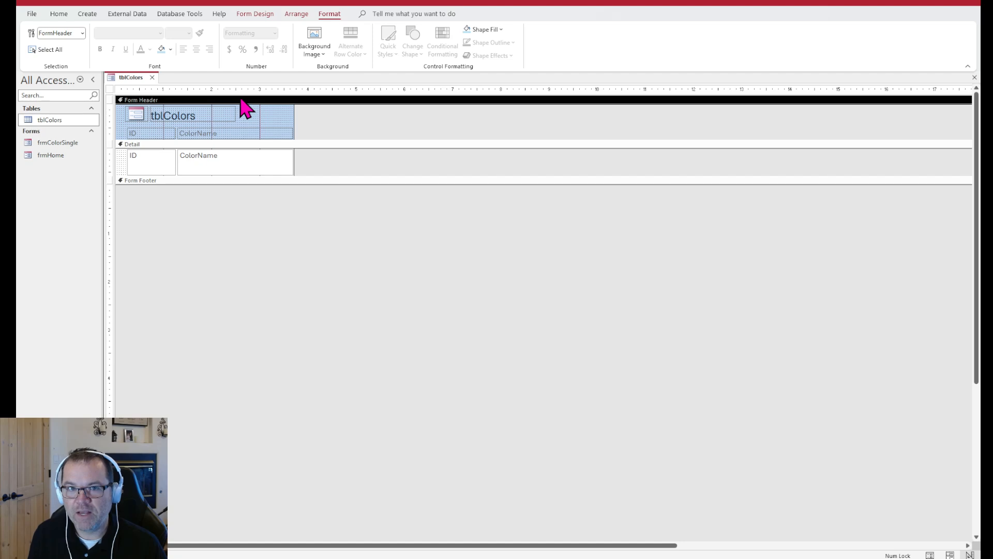
left_click(166, 116)
left_click(136, 115)
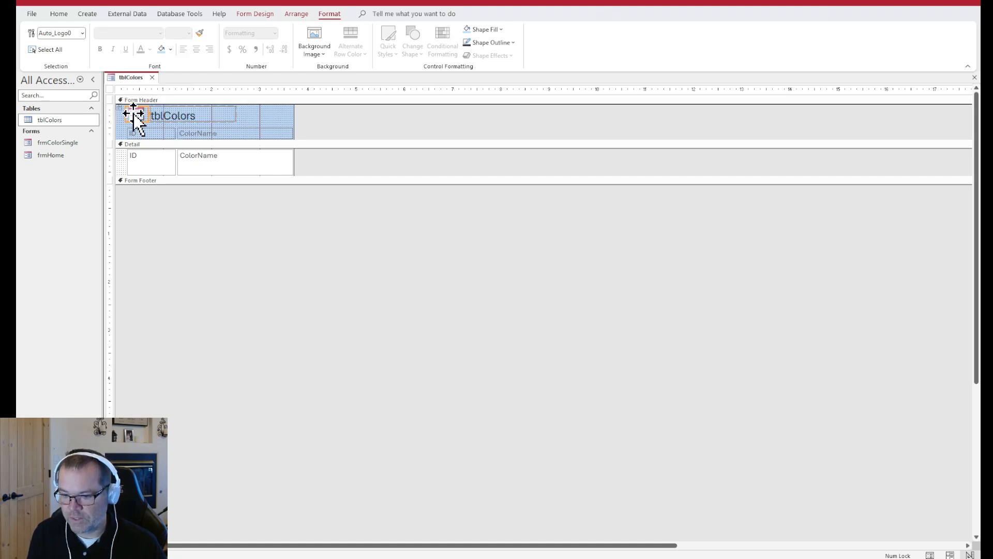
left_click(252, 132)
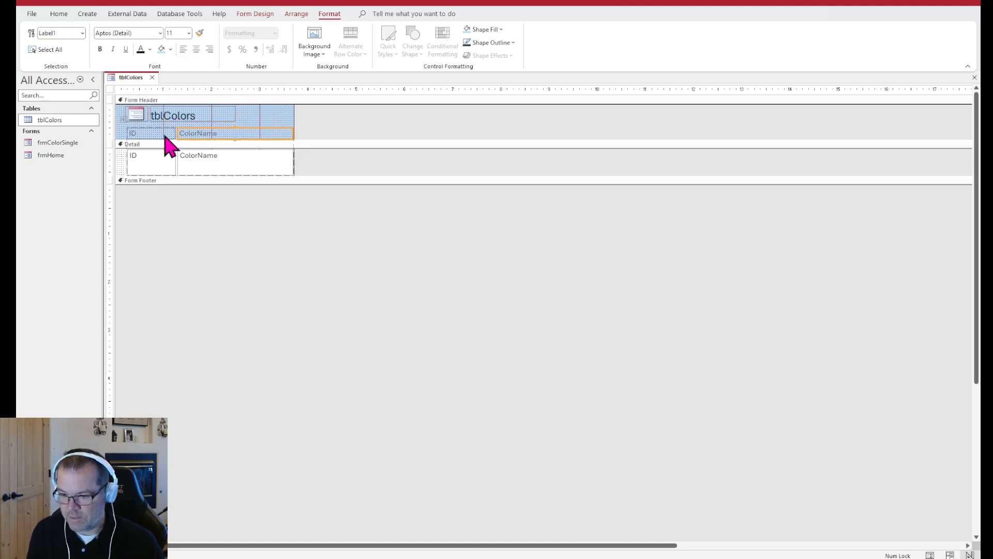
left_click(130, 126)
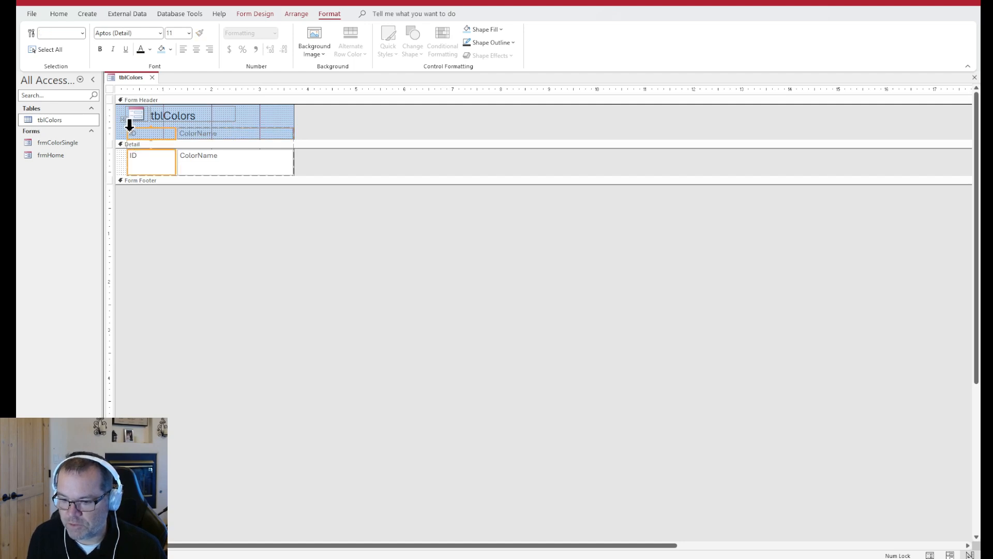
left_click(121, 119)
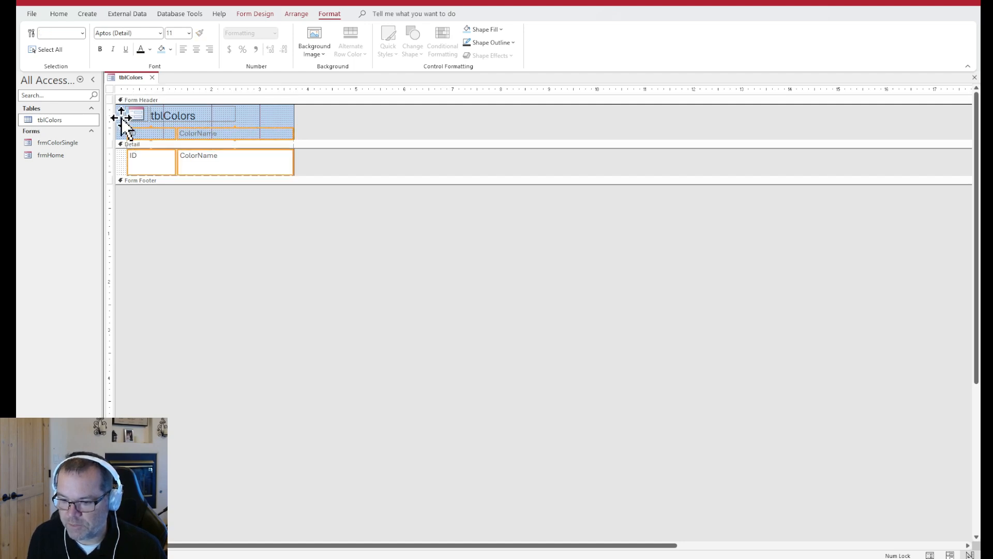
left_click(297, 14)
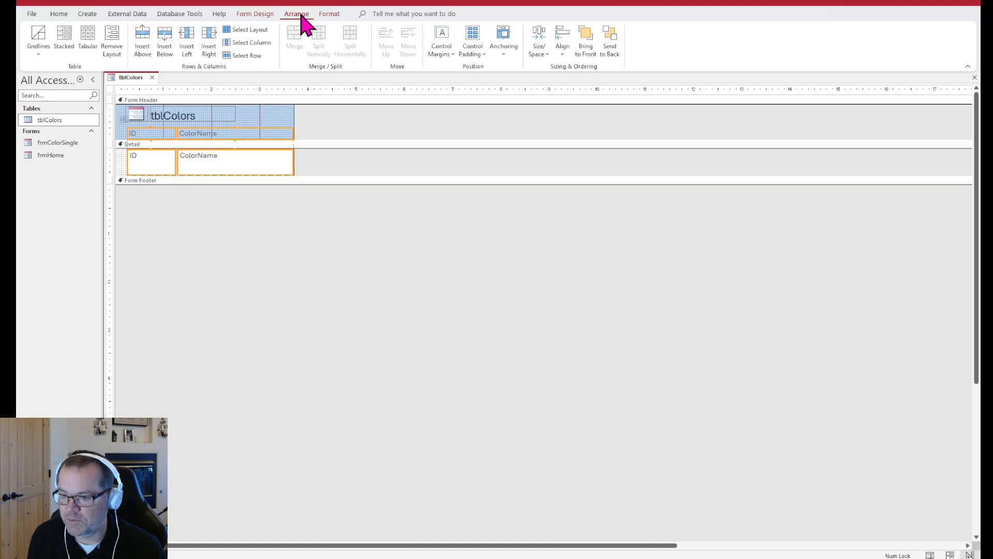
left_click(250, 121)
Delete the ColorName and ID labels from the form header
left_click(247, 131)
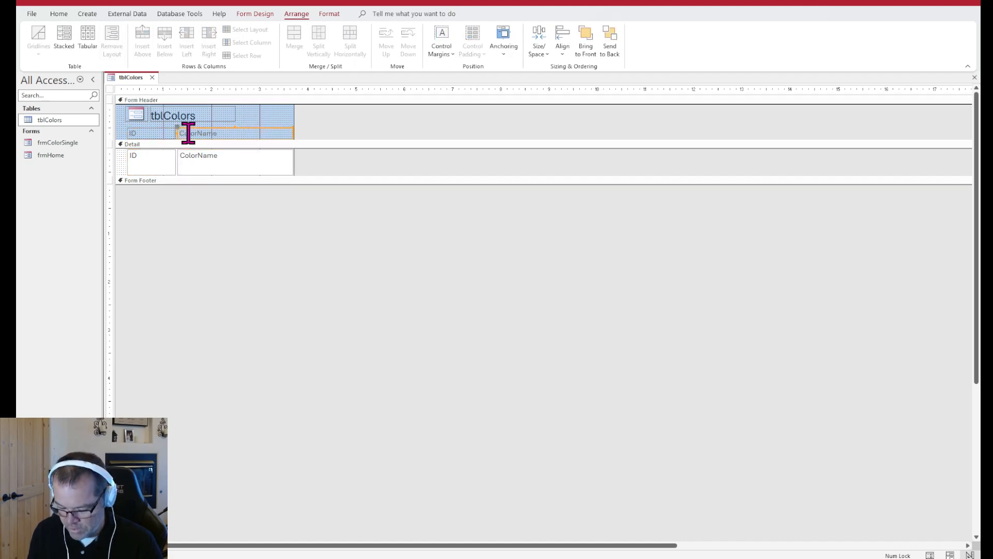
left_click(156, 131)
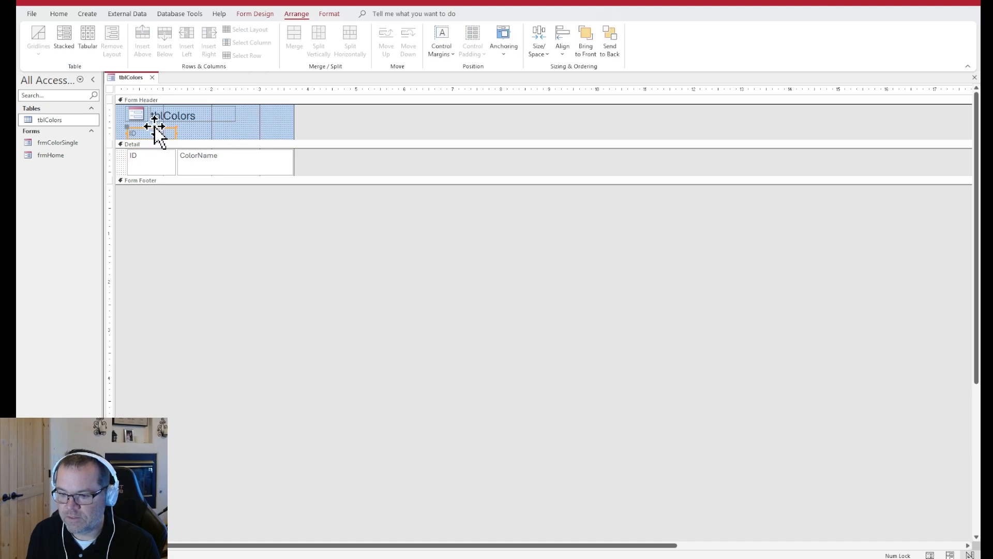
left_click_drag(154, 126, 168, 127)
key("Delete")
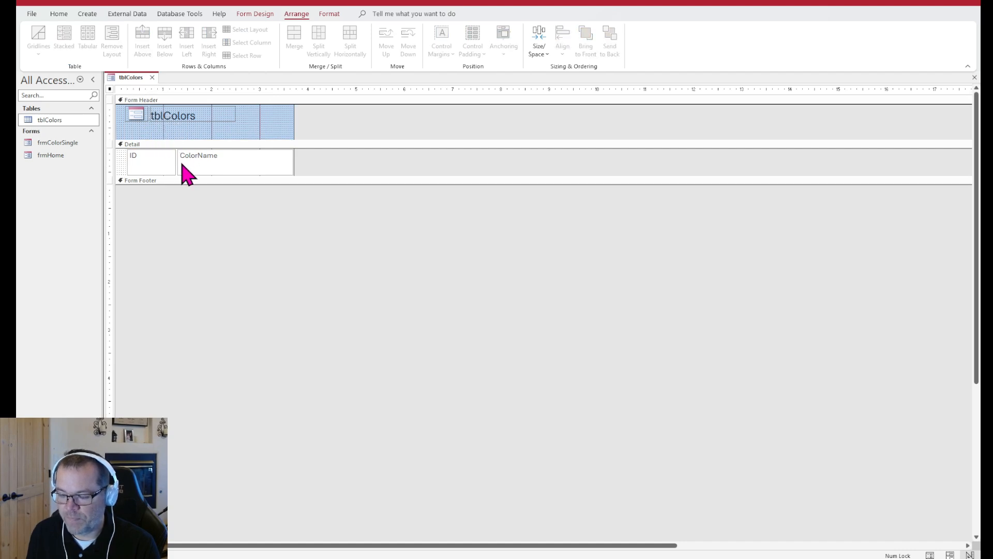
Set the Detail section's ID and ColorName fields to font size 18 and reduce the field and section height to fit the text
left_click(147, 162)
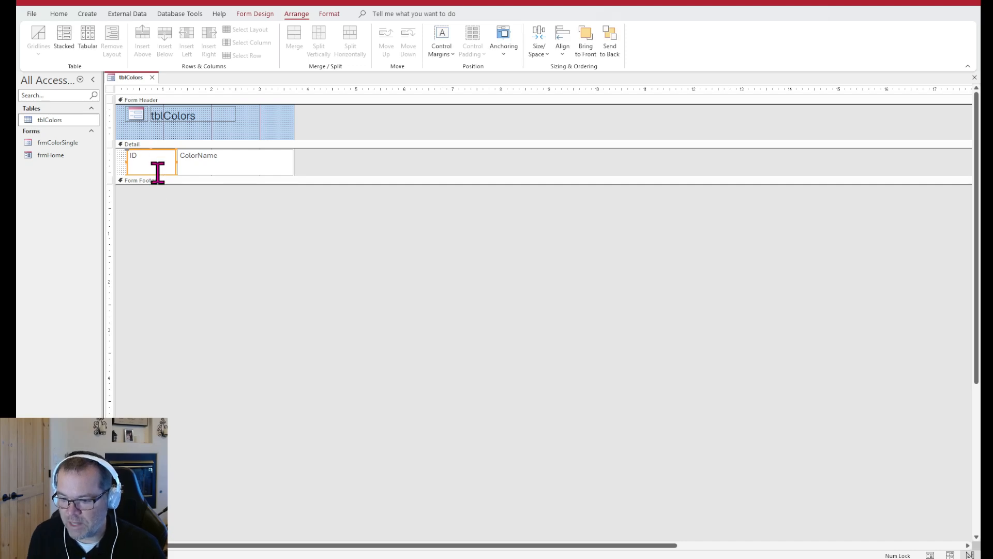
left_click(225, 171, "shift")
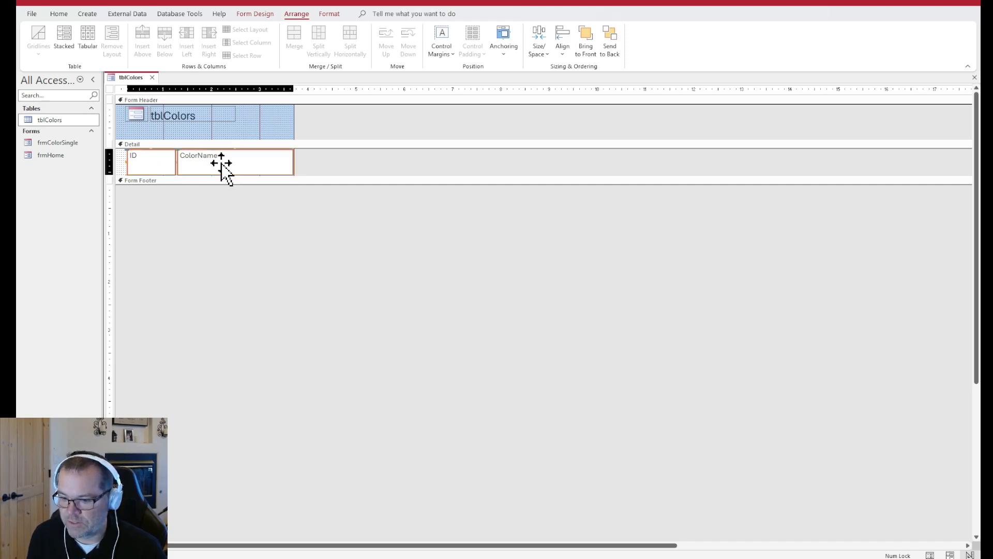
left_click(329, 14)
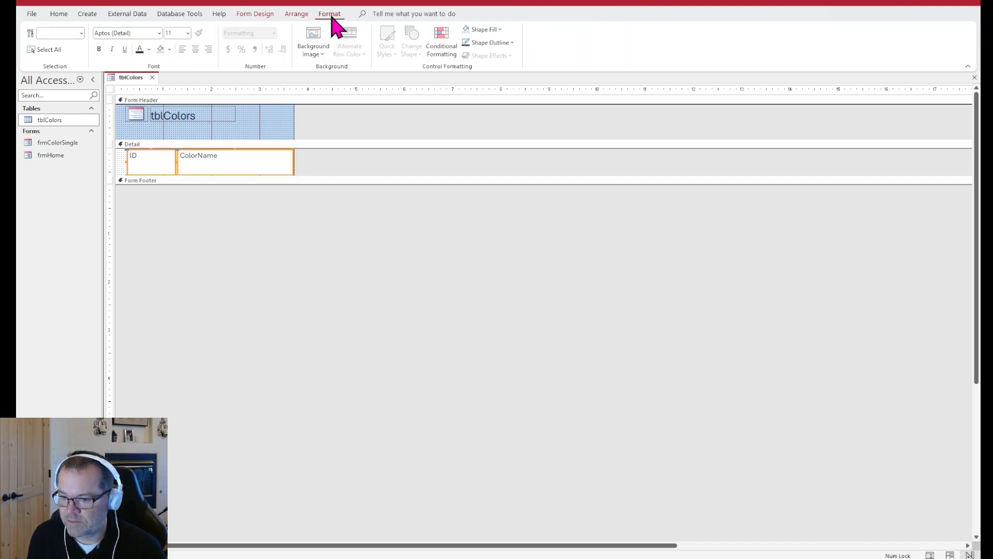
left_click(189, 33)
left_click(189, 133)
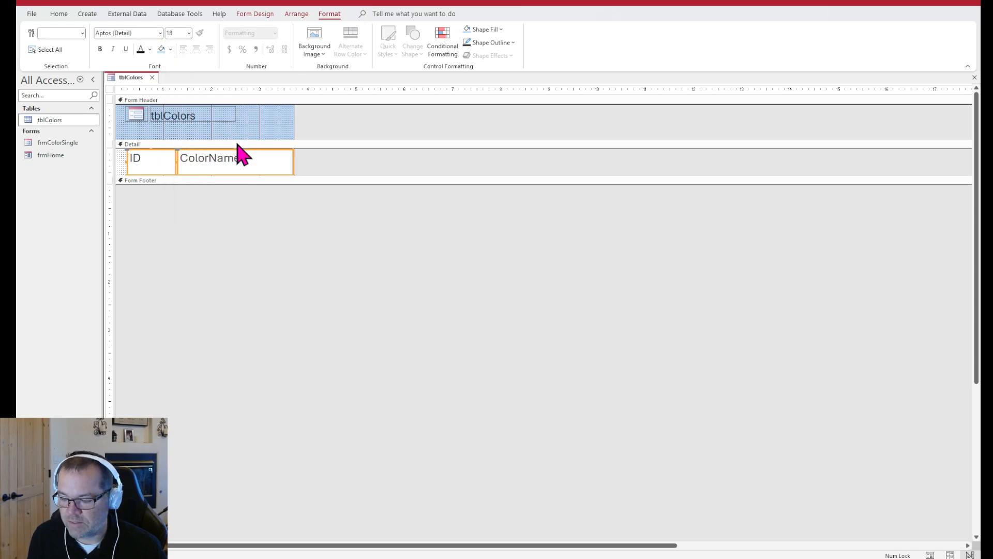
mouse_move(225, 176)
left_mouse_down()
mouse_move(224, 197)
mouse_move(232, 166)
left_mouse_up()
left_click(230, 193)
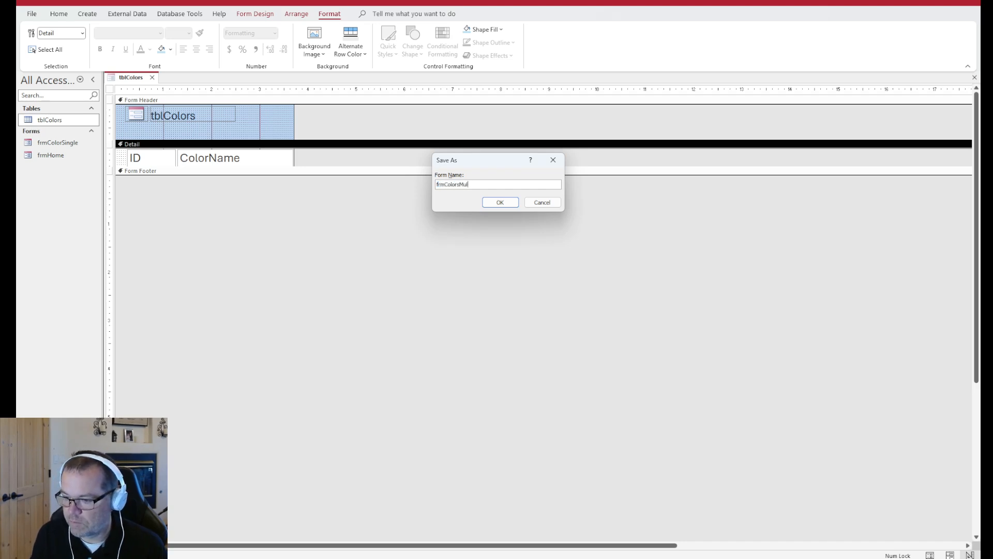
Save the form as frmColorsMultiple and display it in Form View
key("Return")
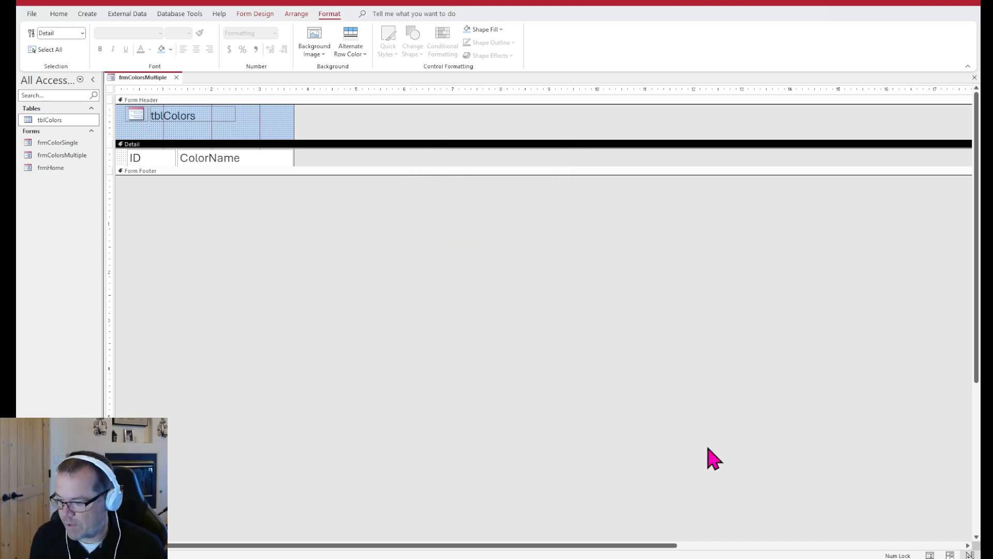
right_click(156, 76)
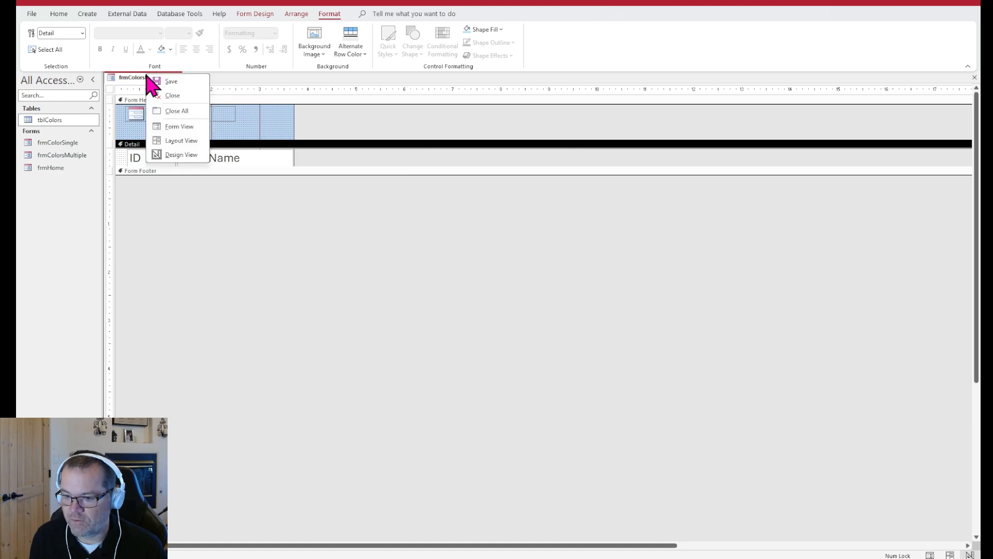
left_click(180, 127)
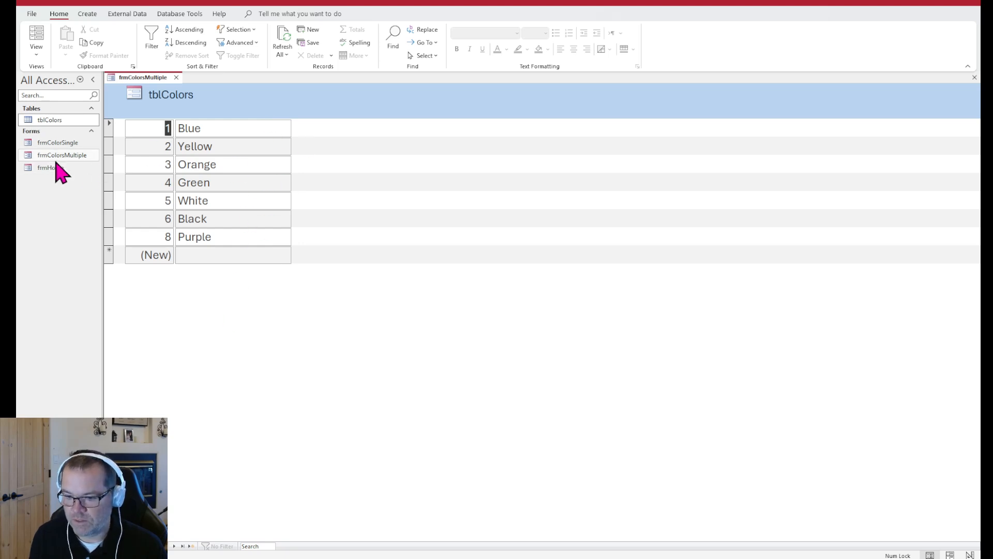
Page through several records in frmColorSingle, close it, and select the Yellow entry in frmColorsMultiple to compare the two forms
double_click(51, 143)
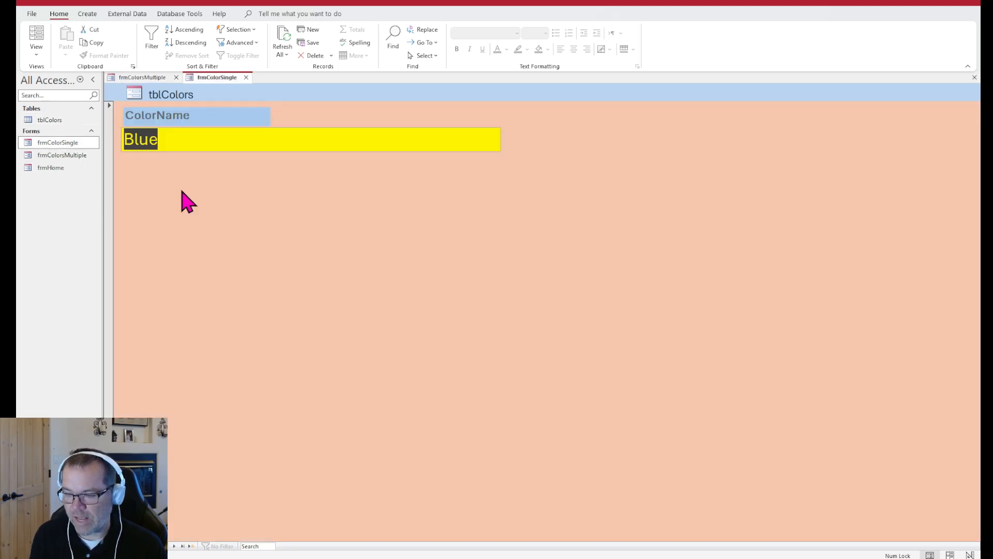
left_click(174, 546)
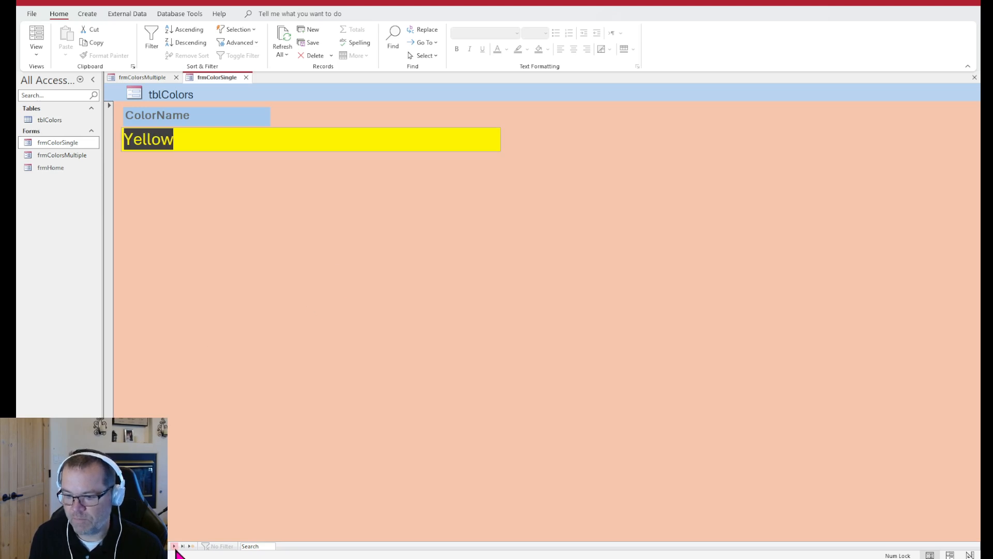
left_click(175, 547)
left_click(175, 548)
left_click(175, 547)
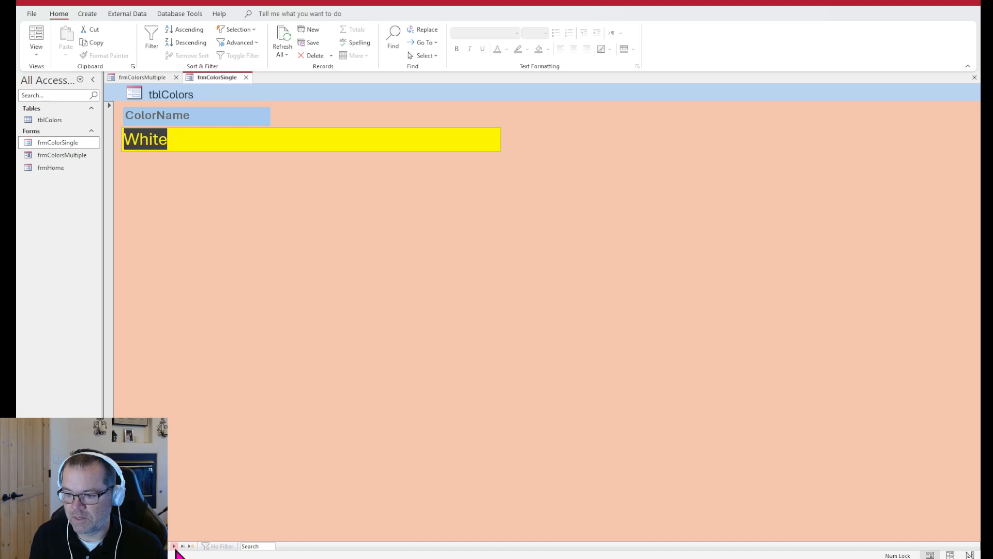
left_click(246, 77)
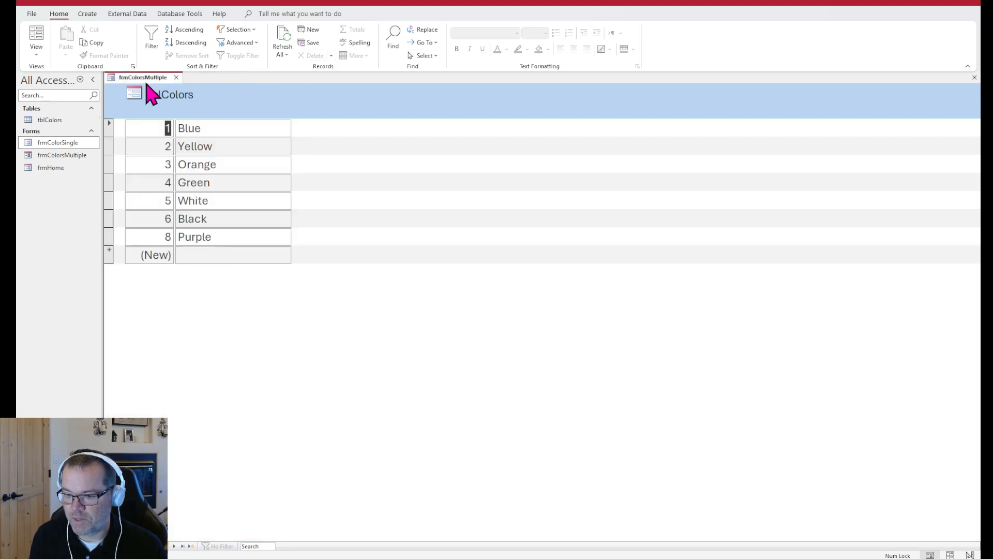
left_click(216, 146)
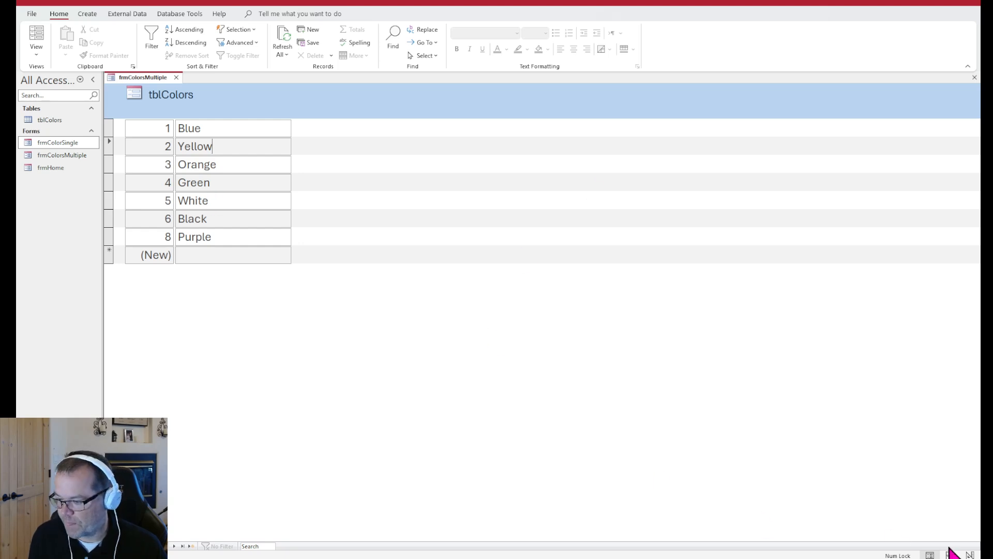
Stack the ColorName field directly below the ID field, fit the Detail section's height to both, and check the form in Form View
left_click(969, 554)
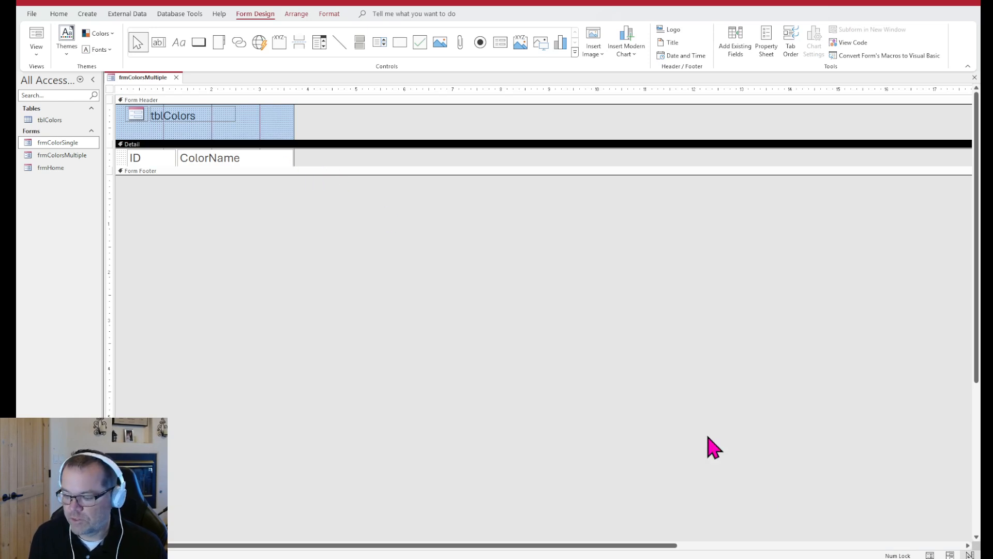
left_click(931, 555)
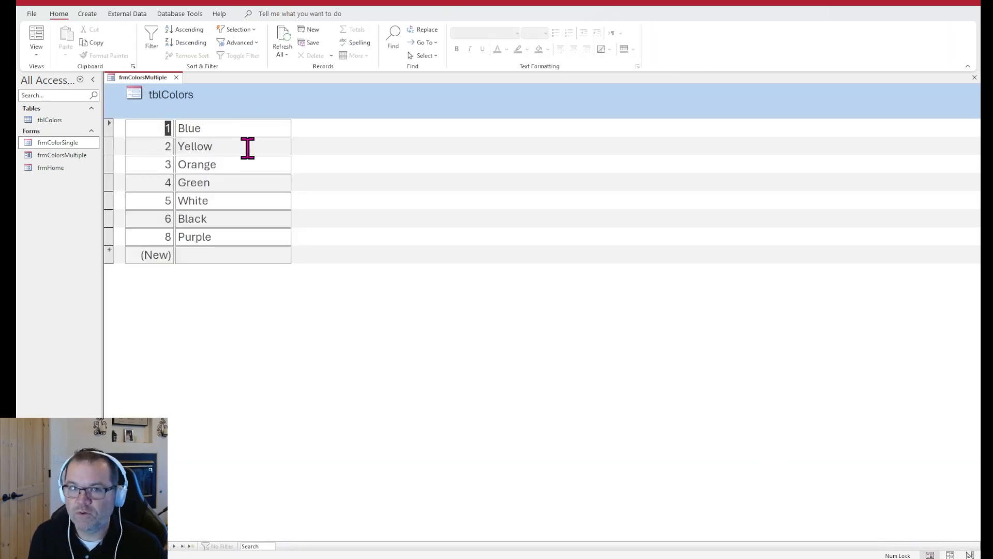
left_click(970, 554)
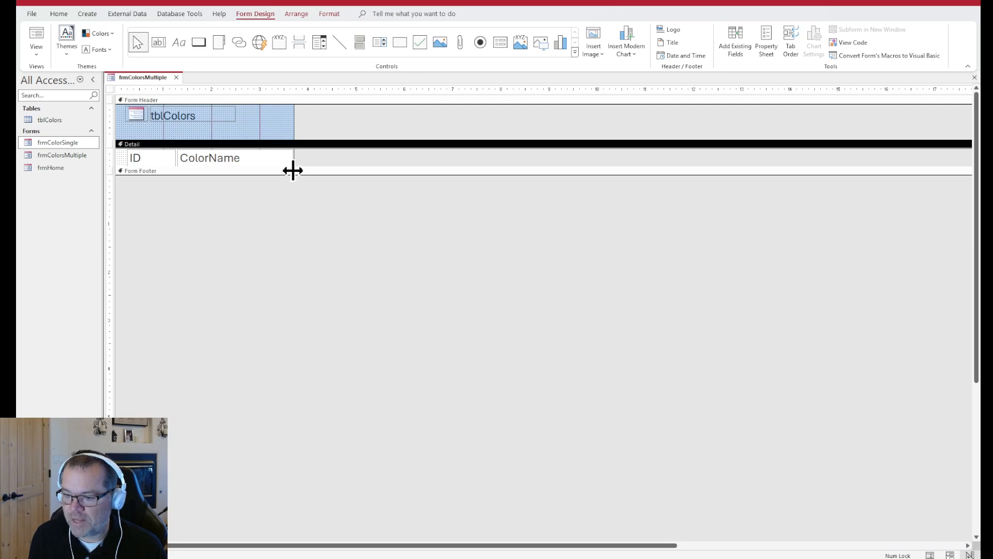
left_click_drag(308, 166, 295, 224)
left_click_drag(253, 159, 203, 178)
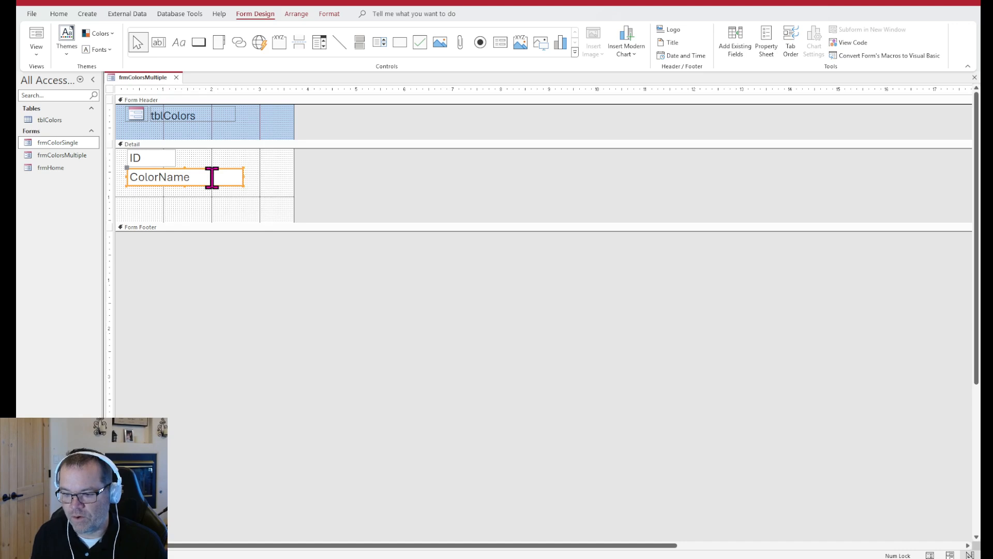
left_click_drag(208, 223, 202, 185)
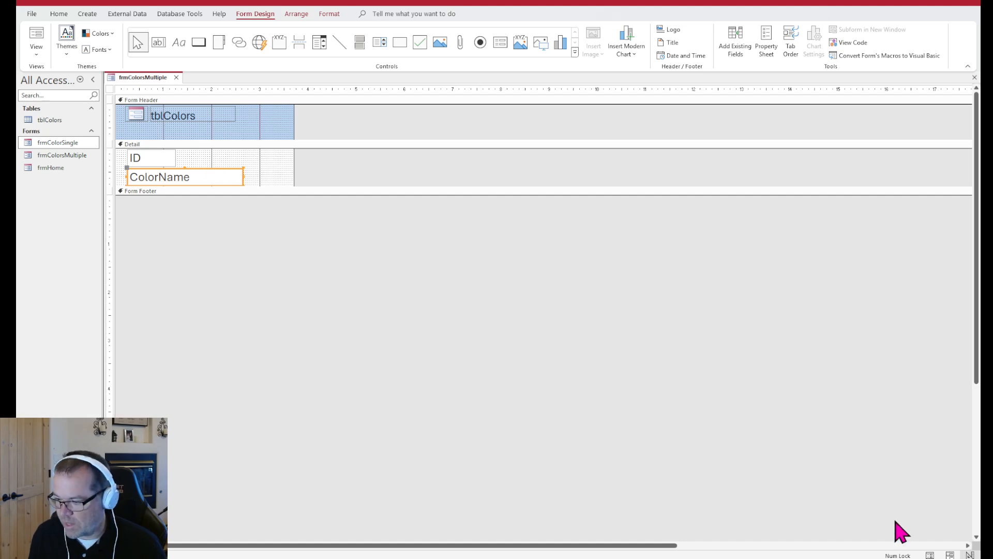
left_click(928, 555)
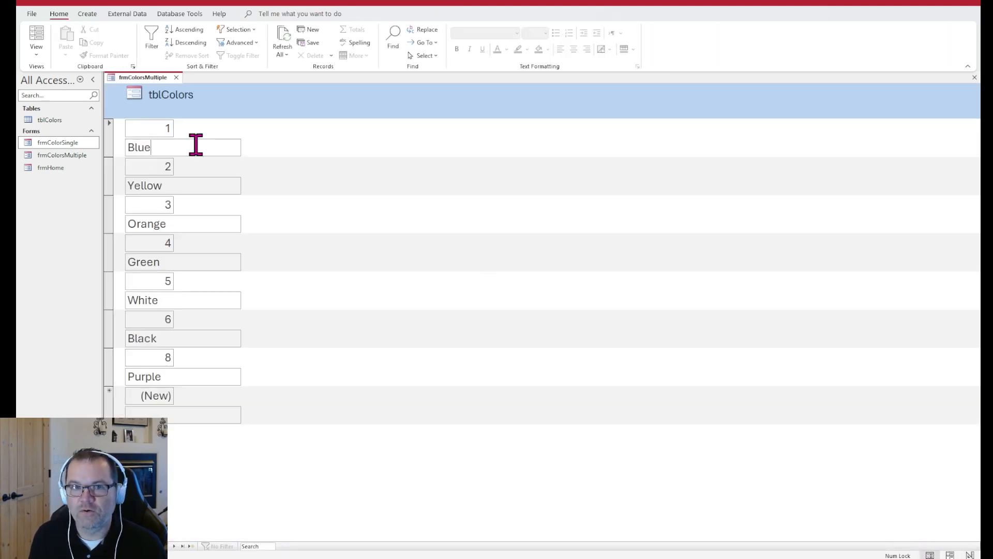
left_click(205, 179)
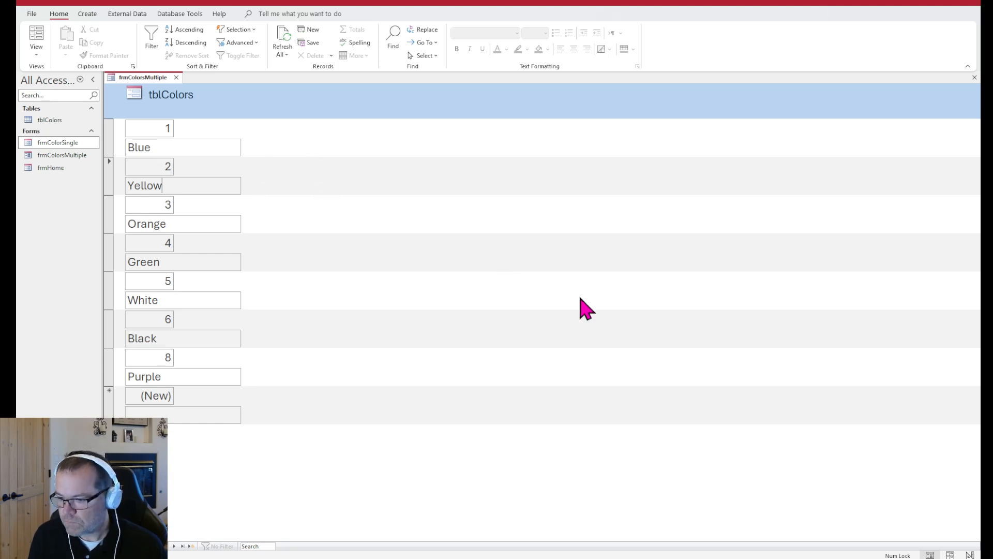
Open the Property Sheet in Design View and compare the properties of the whole form and the Form Header section
left_click(970, 554)
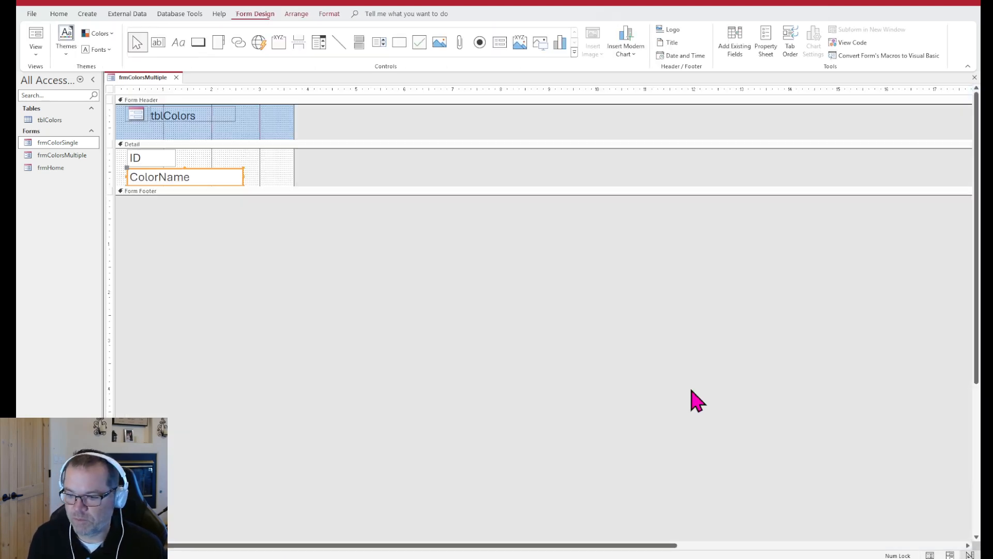
left_click(111, 91)
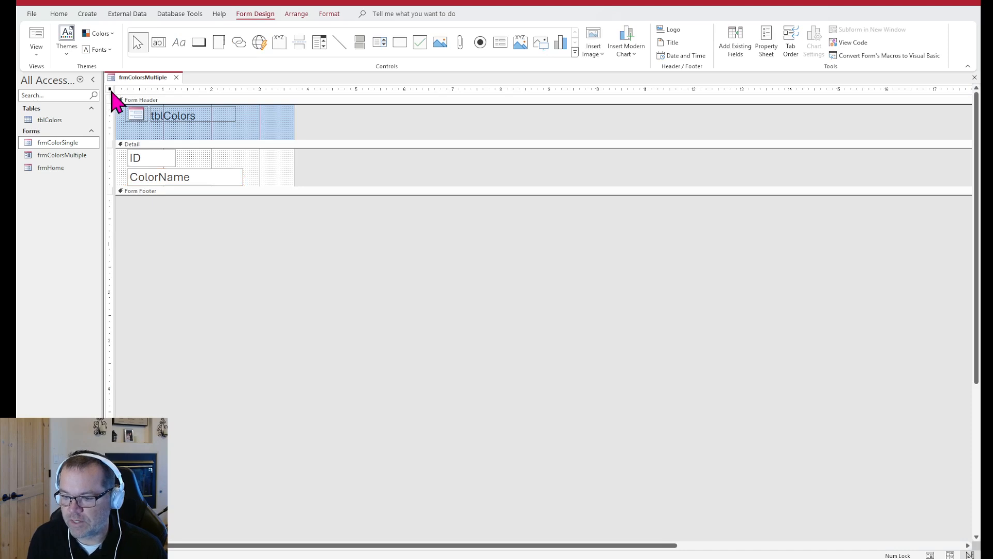
double_click(111, 92)
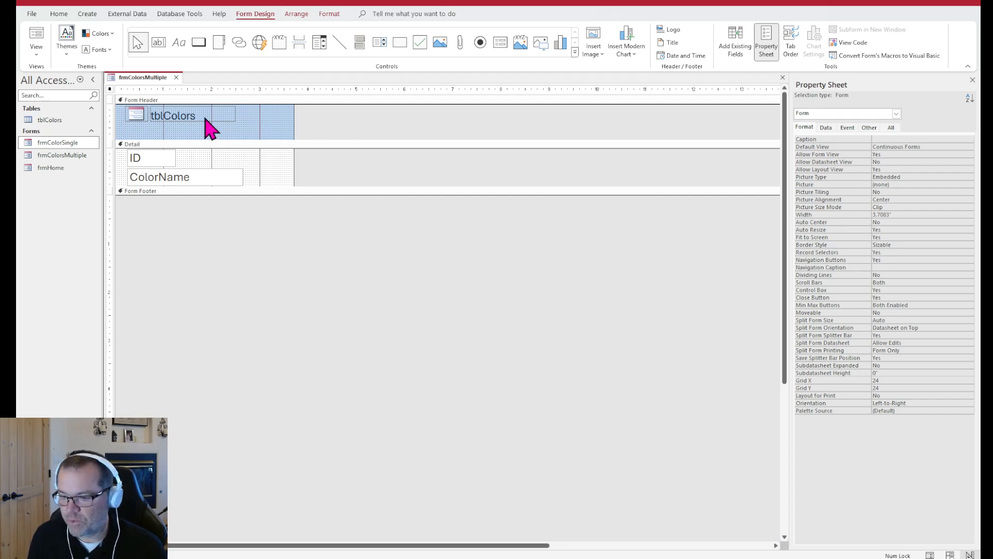
left_click(167, 145)
left_click(176, 100)
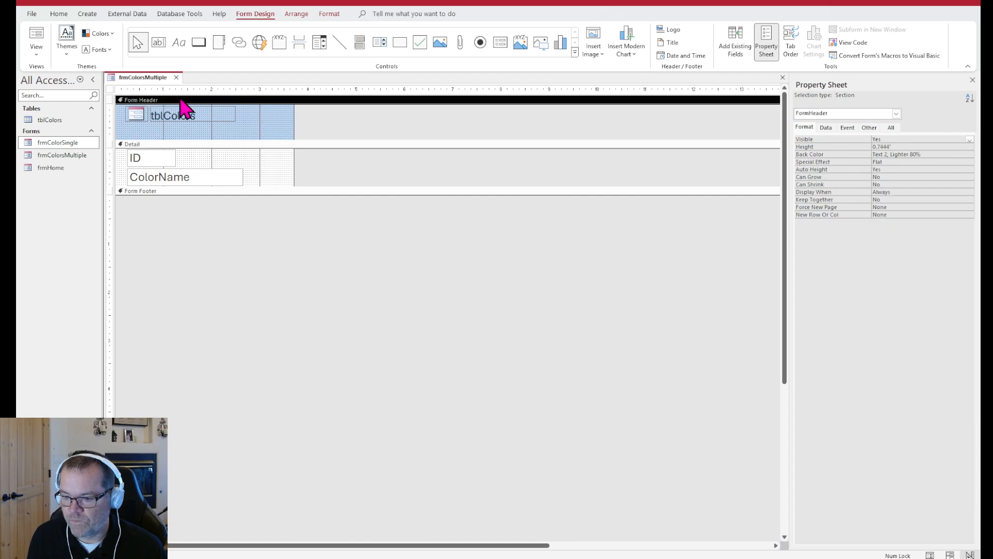
left_click(110, 91)
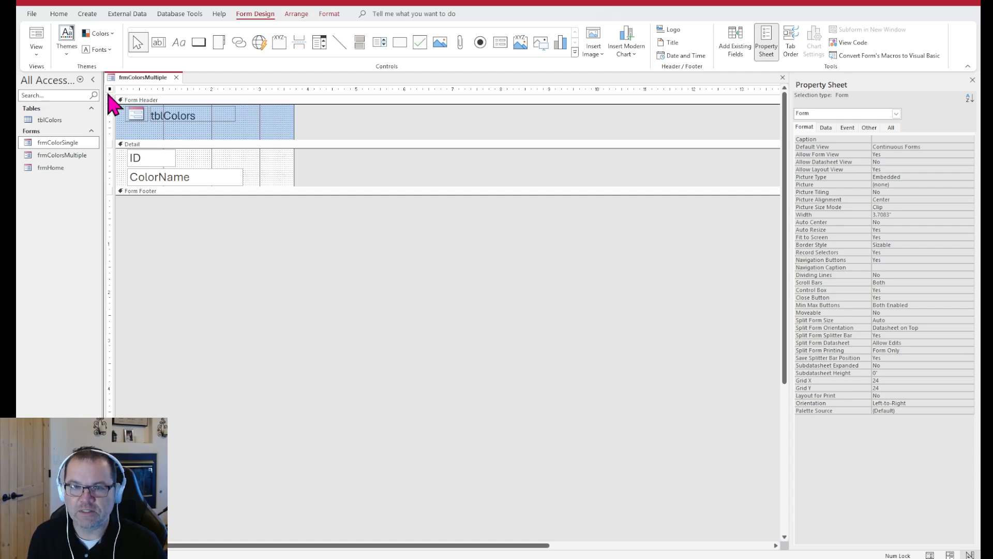
left_click(229, 105)
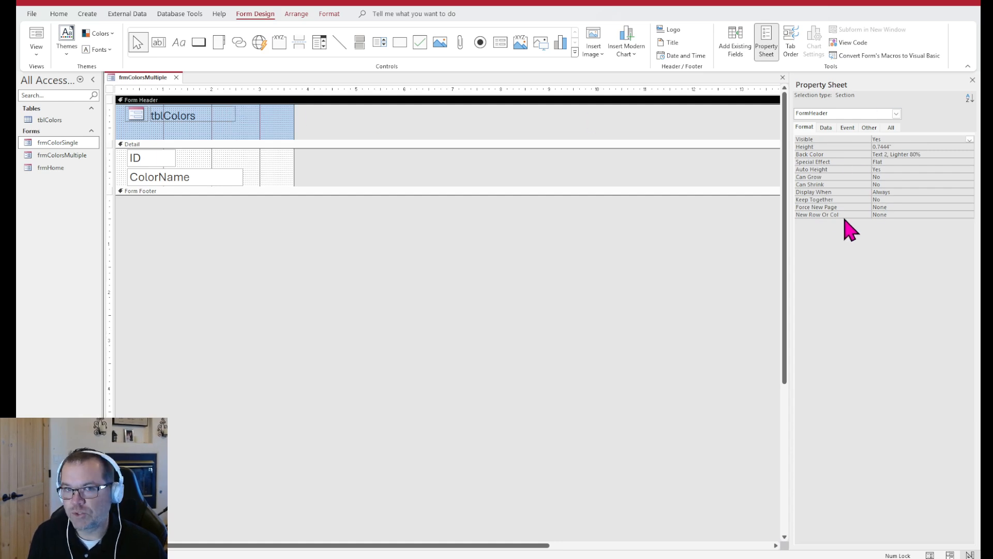
Set the Detail section's Alternate Back Color to Accent 1, Lighter 60% and check the row banding in Form View
left_click(206, 145)
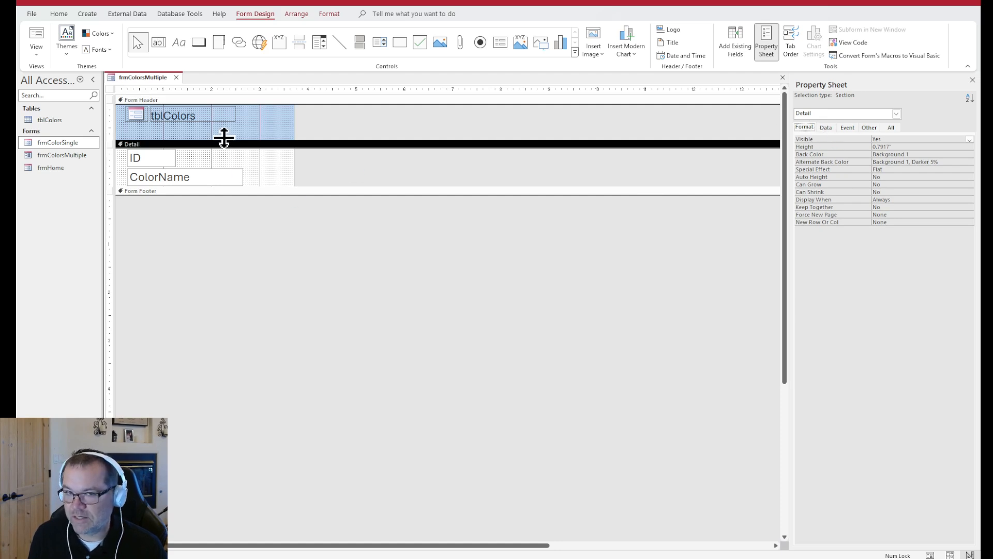
left_click(916, 154)
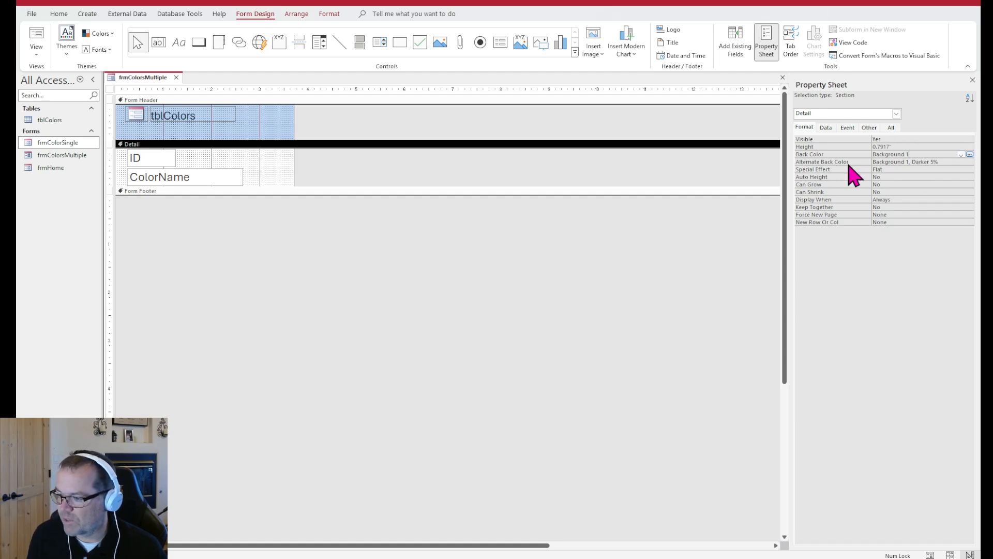
left_click(948, 162)
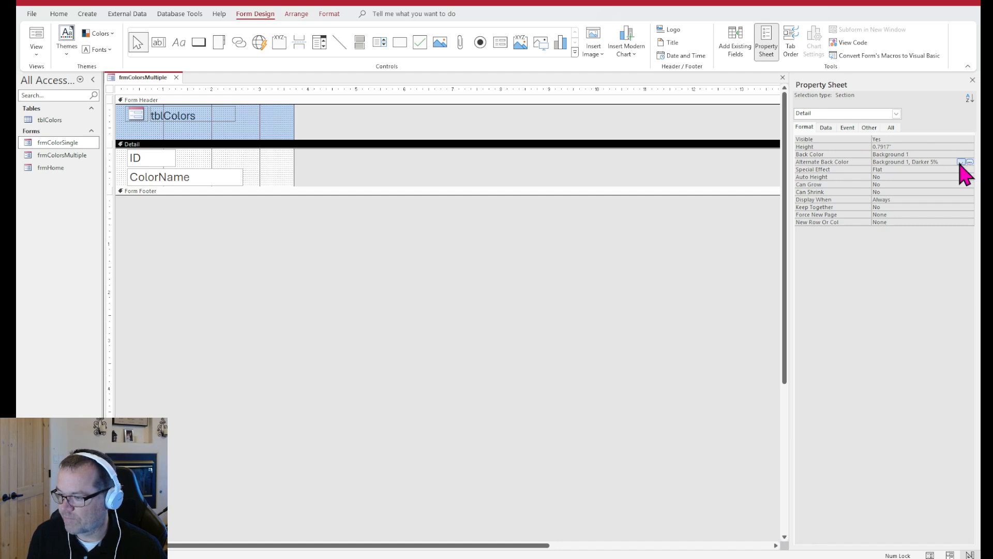
left_click(961, 162)
left_click(970, 162)
left_click(969, 162)
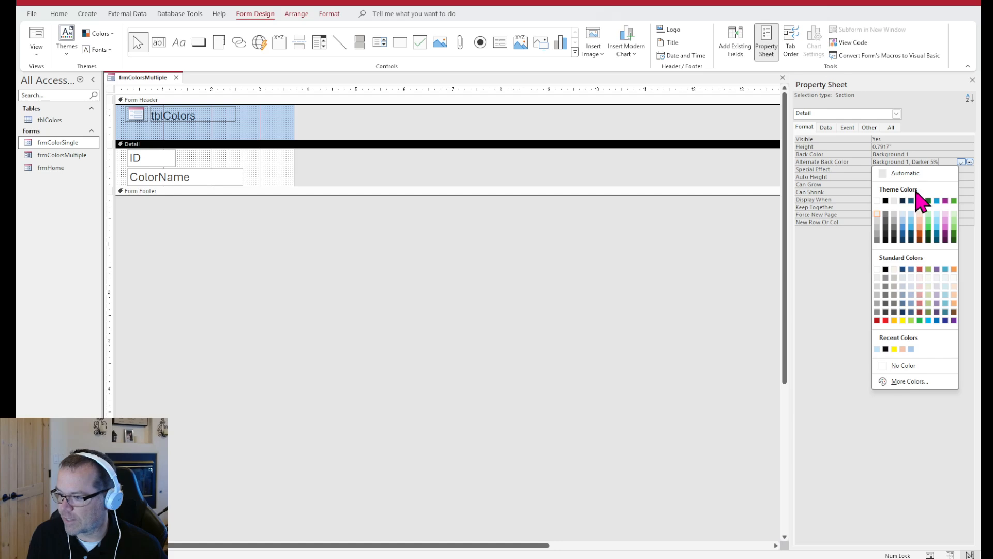
left_click(912, 220)
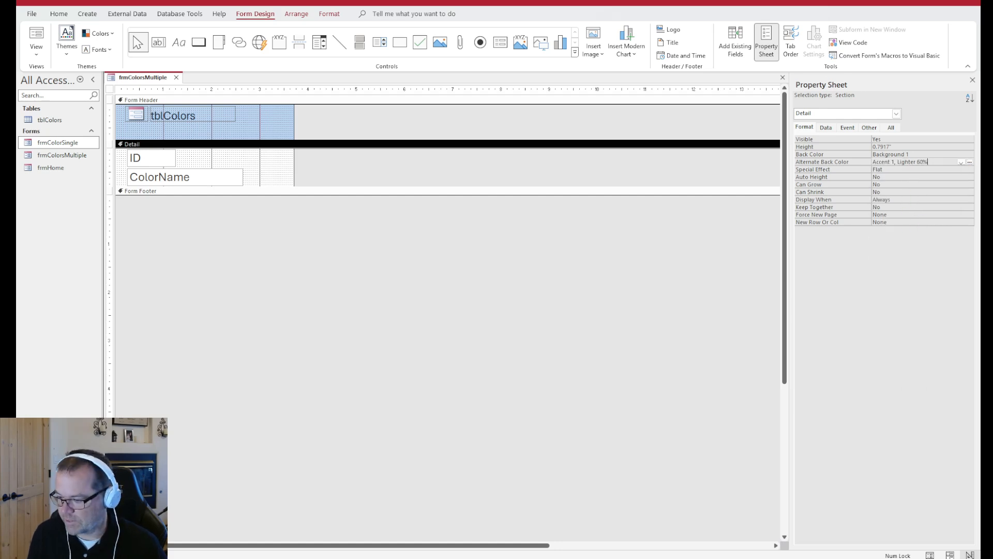
left_click(928, 555)
left_click(290, 179)
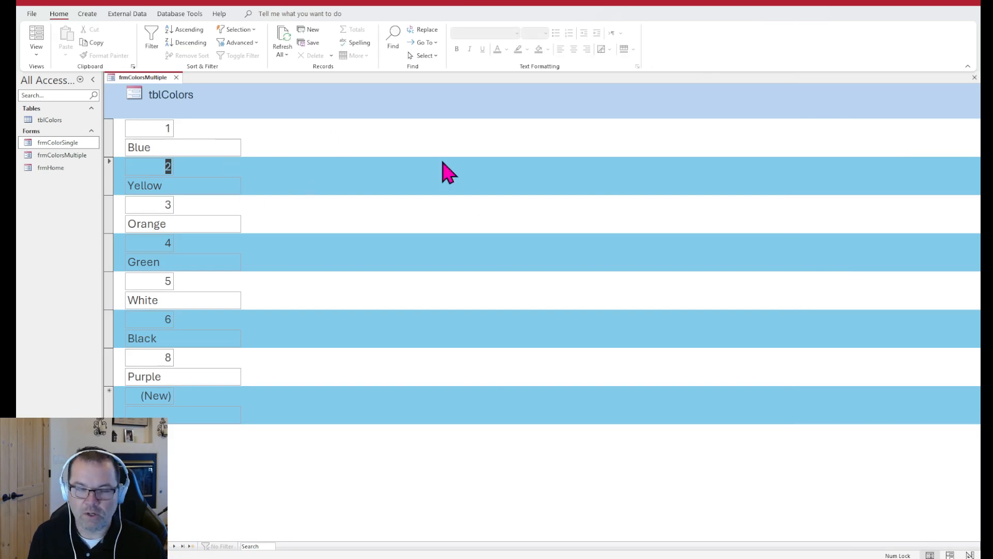
left_click(251, 140)
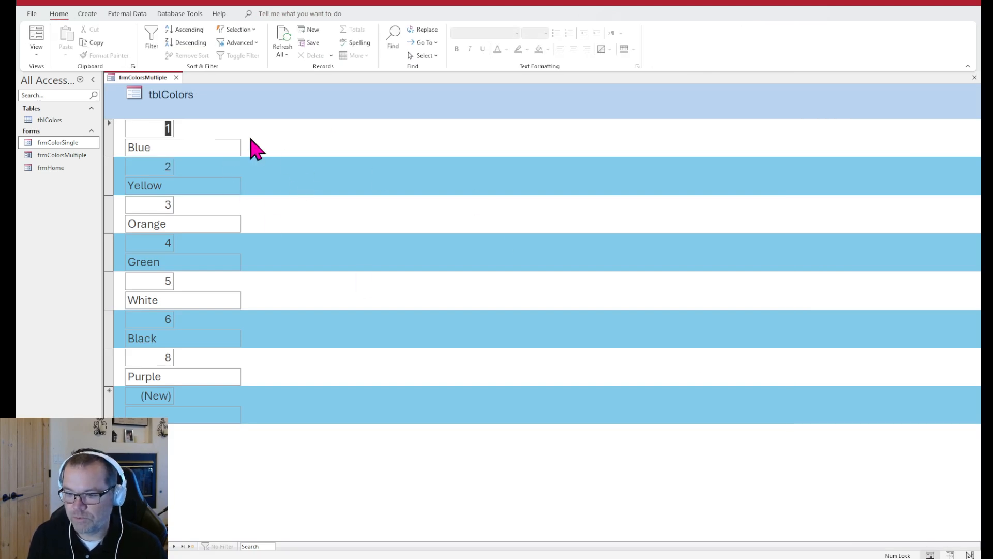
Set the Detail section's Alternate Back Color to Background 1 and check several records in Form View
left_click(969, 555)
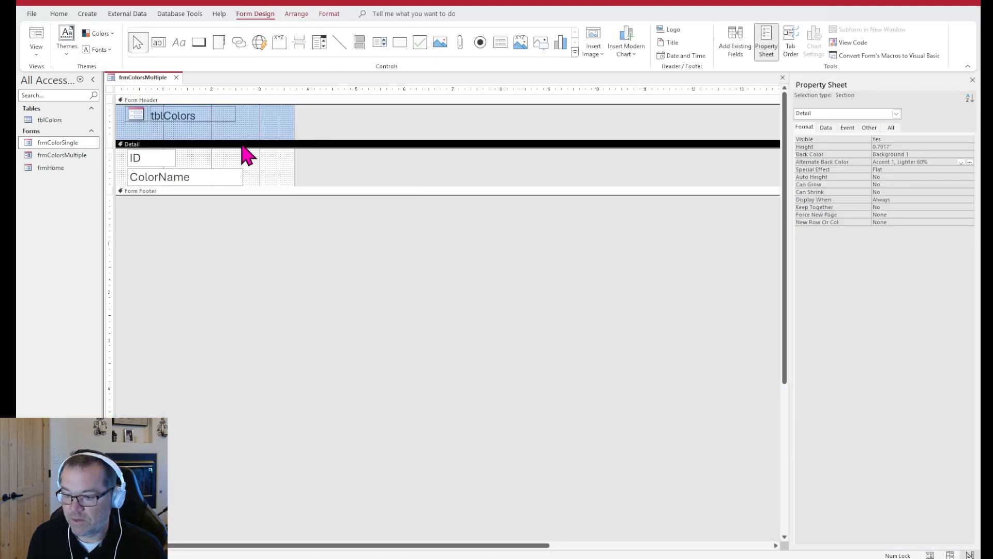
left_click(969, 163)
left_click(879, 201)
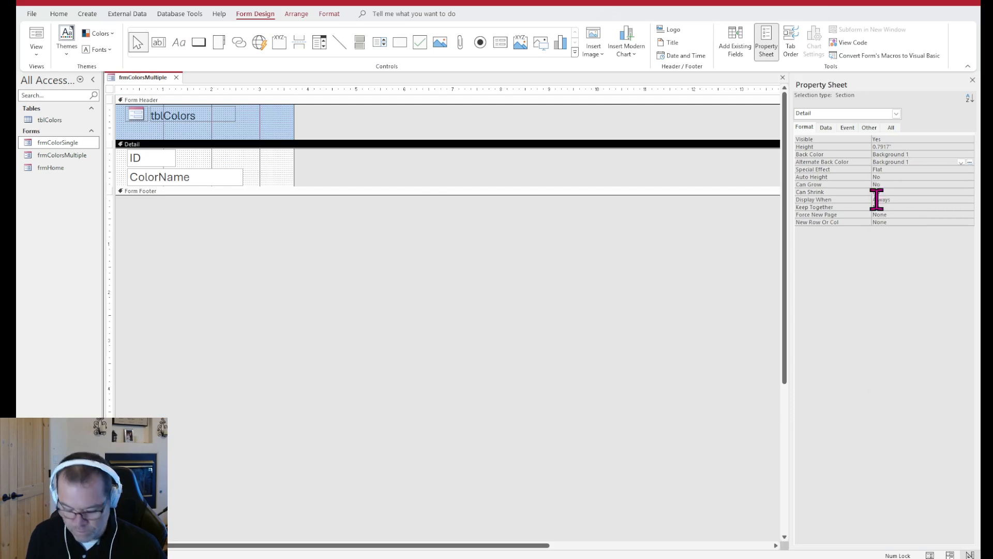
left_click(929, 555)
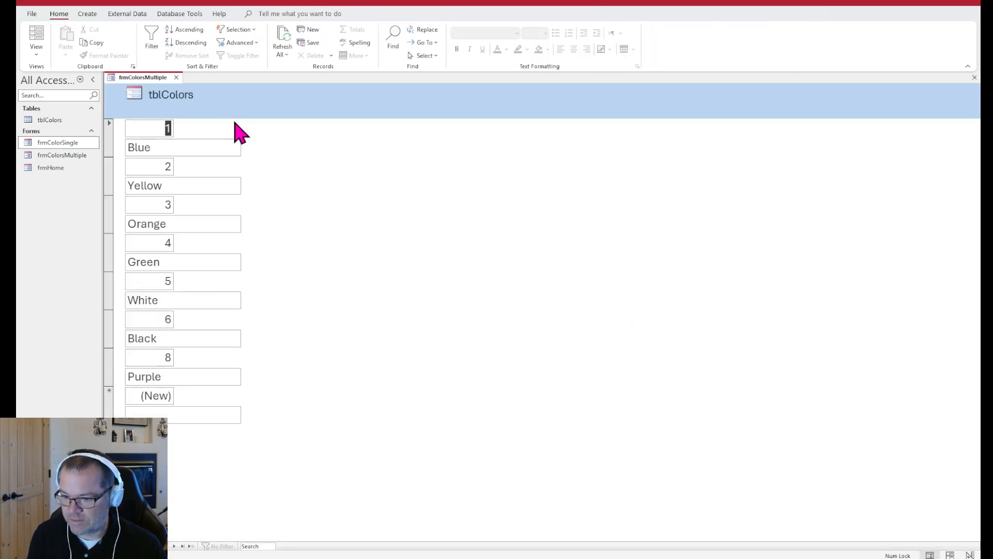
left_click(262, 363)
left_click(289, 265)
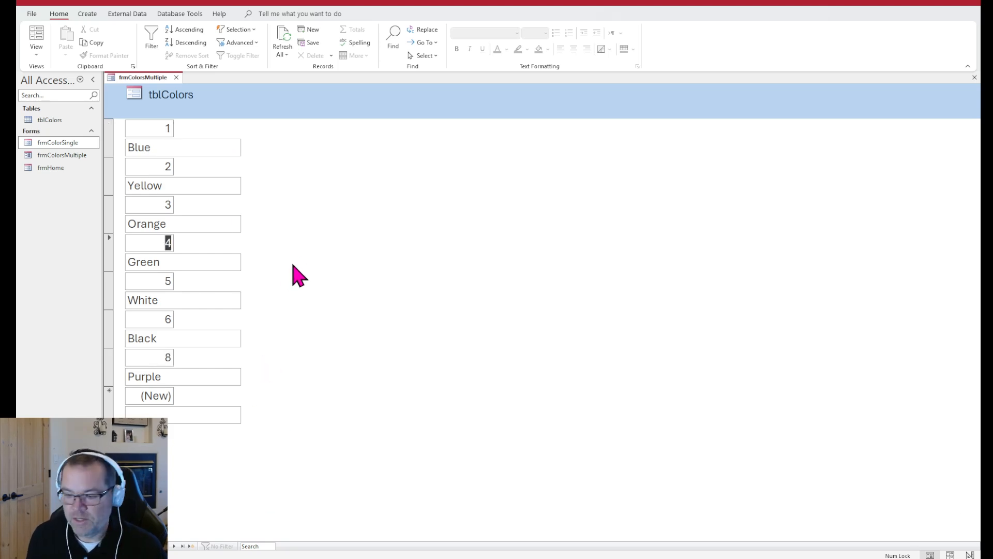
left_click(276, 174)
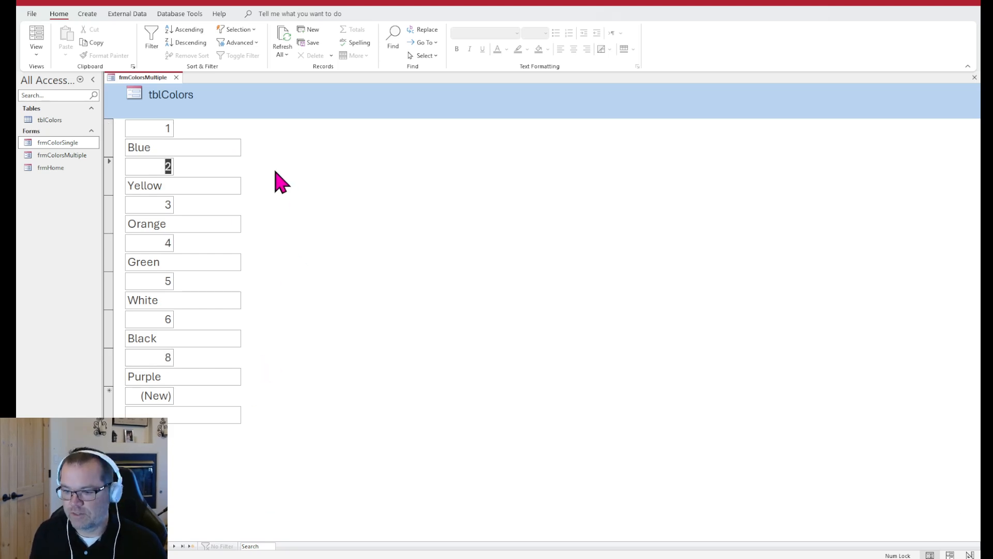
left_click(192, 150)
Enlarge the Detail section to about 10.8 by 1.5 inches and move ColorName to about 5.7 inches from the left and 0.9 from the top
left_click(968, 554)
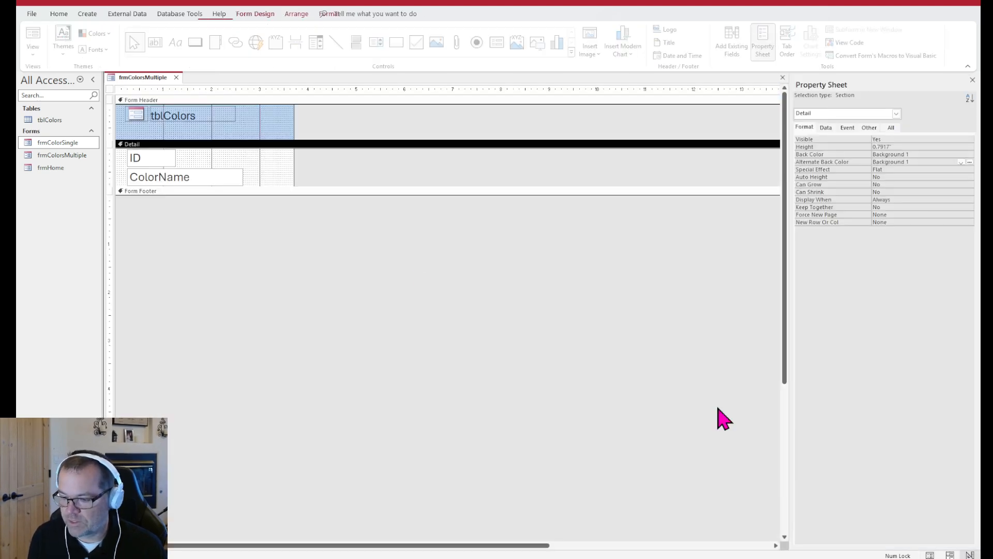
left_click(301, 193)
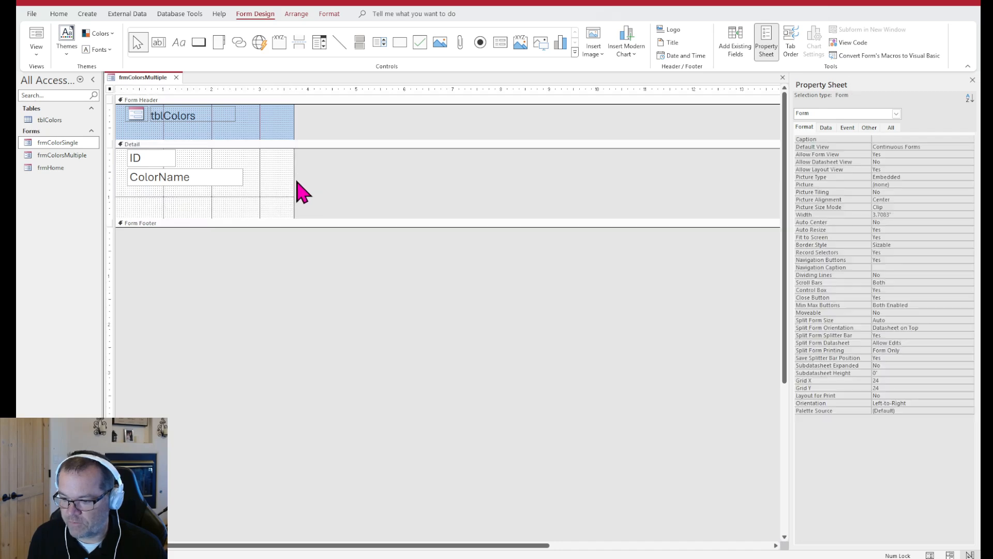
left_click_drag(293, 178, 638, 176)
left_click_drag(215, 178, 475, 192)
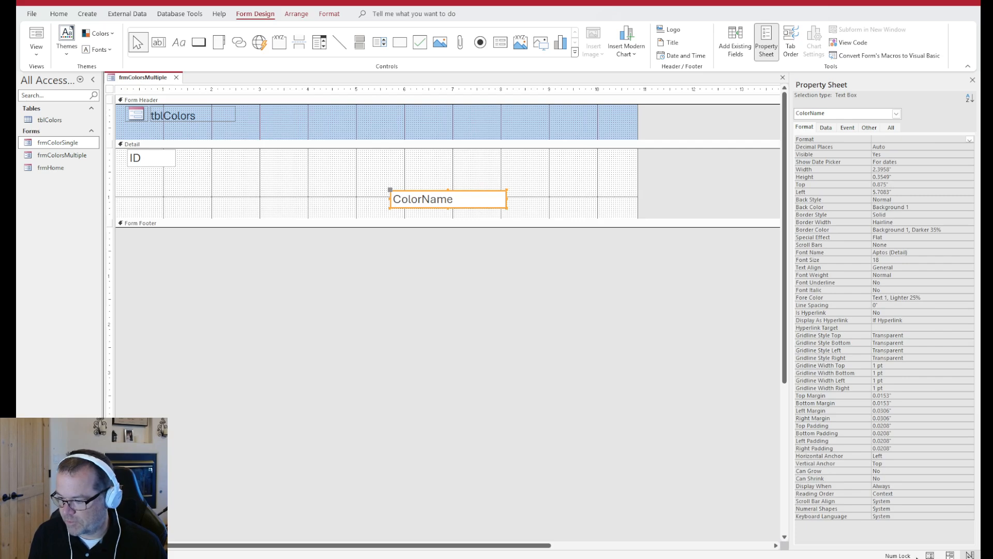
Draw a horizontal line about 8.2 inches wide along the bottom of the Detail section and duplicate it just below
left_click(341, 47)
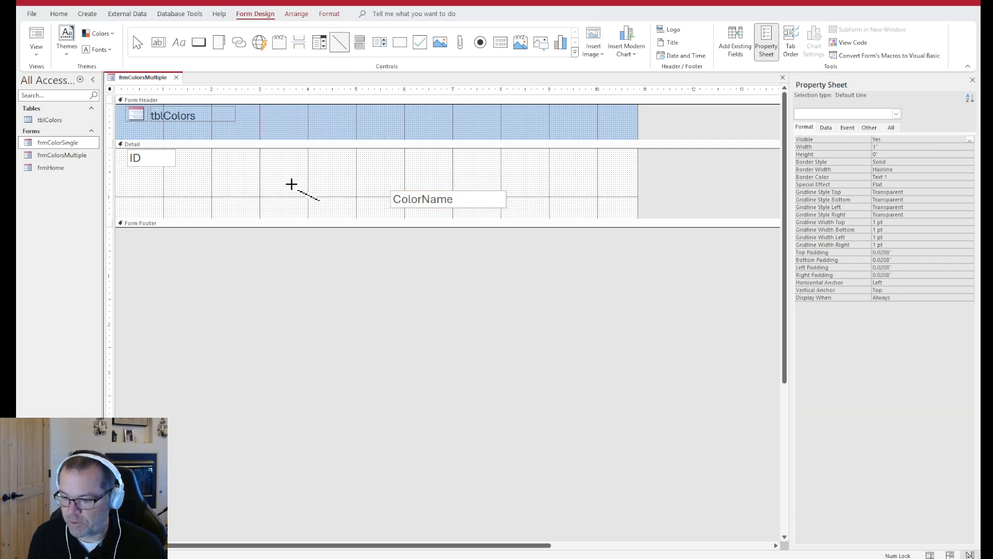
mouse_move(173, 212)
left_mouse_down()
mouse_move(545, 222)
mouse_move(566, 212)
left_mouse_up()
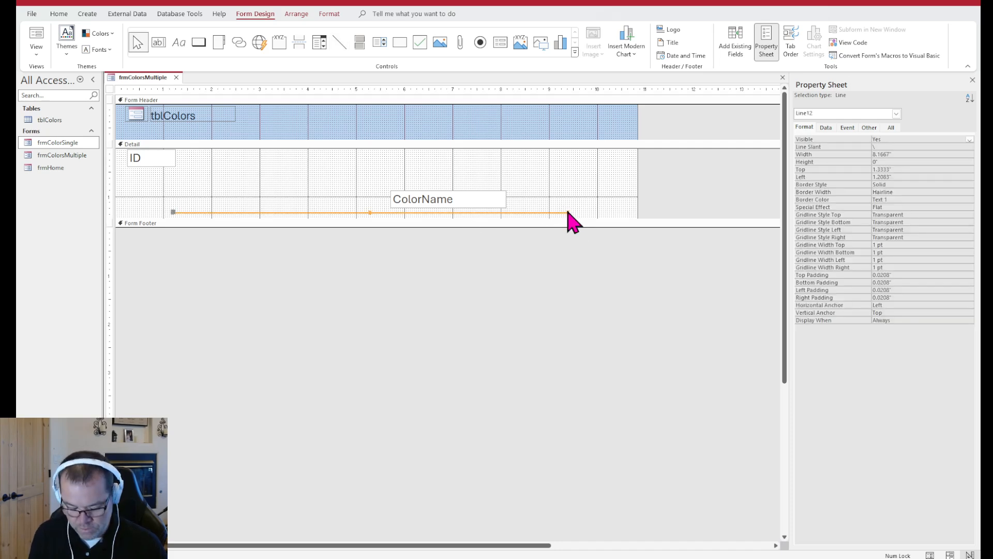
left_click(577, 204)
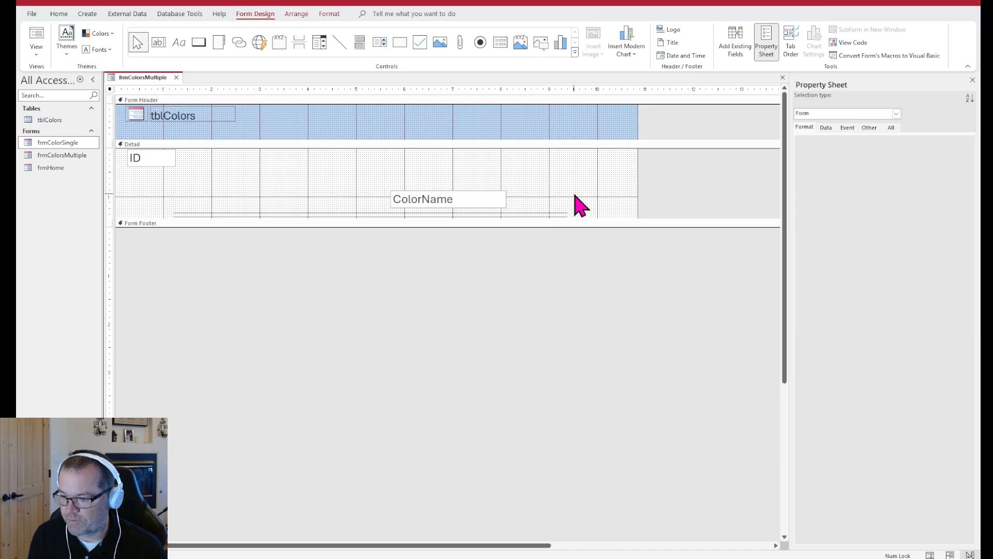
Review the records in Form View, then close frmColorsMultiple and save its design changes
left_click(930, 555)
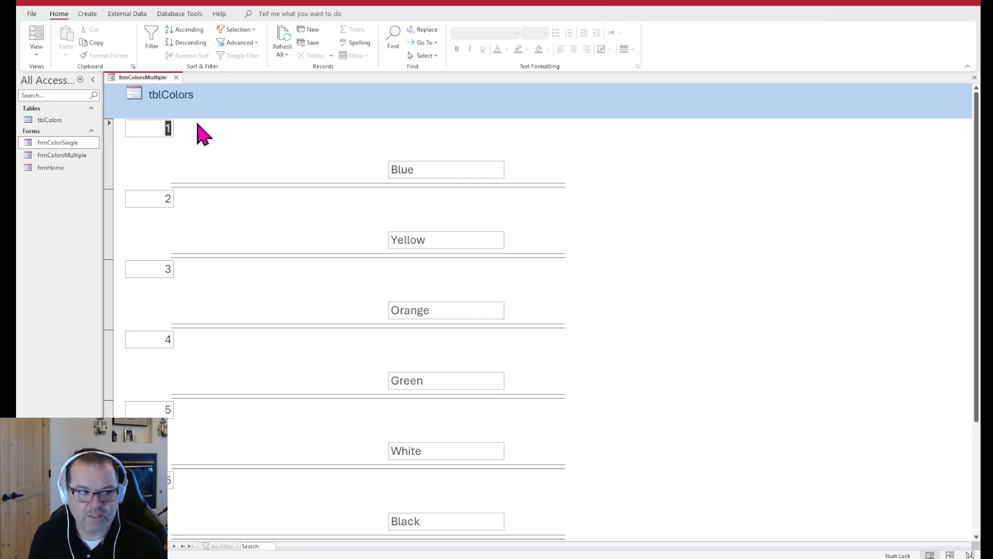
scroll(563, 381, "down", 3)
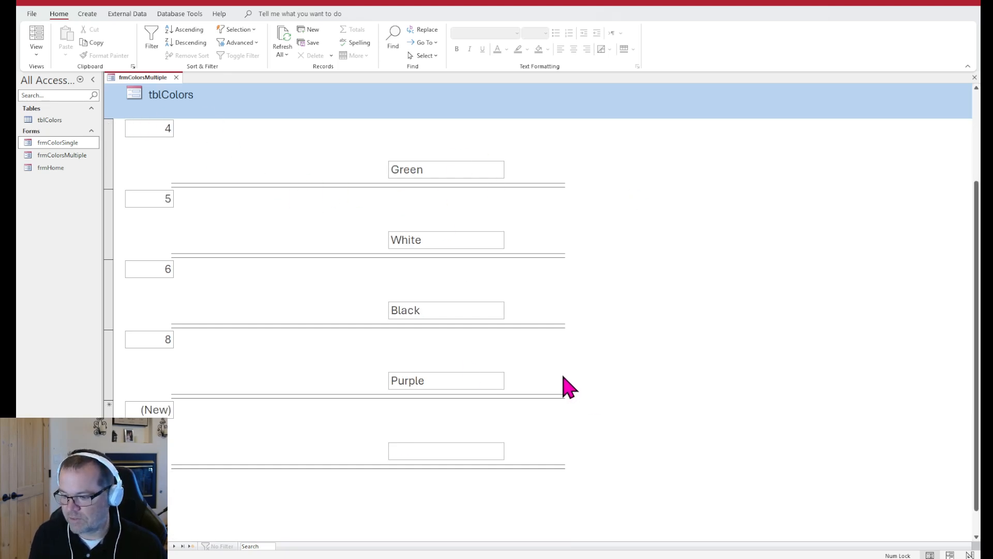
scroll(441, 348, "up", 3)
scroll(390, 238, "down", 3)
scroll(352, 207, "up", 3)
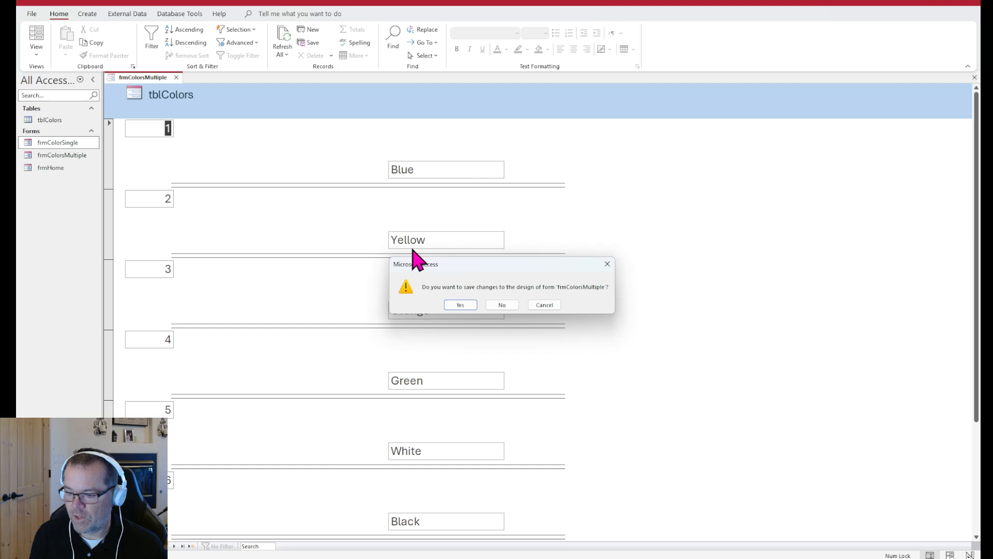
left_click(460, 305)
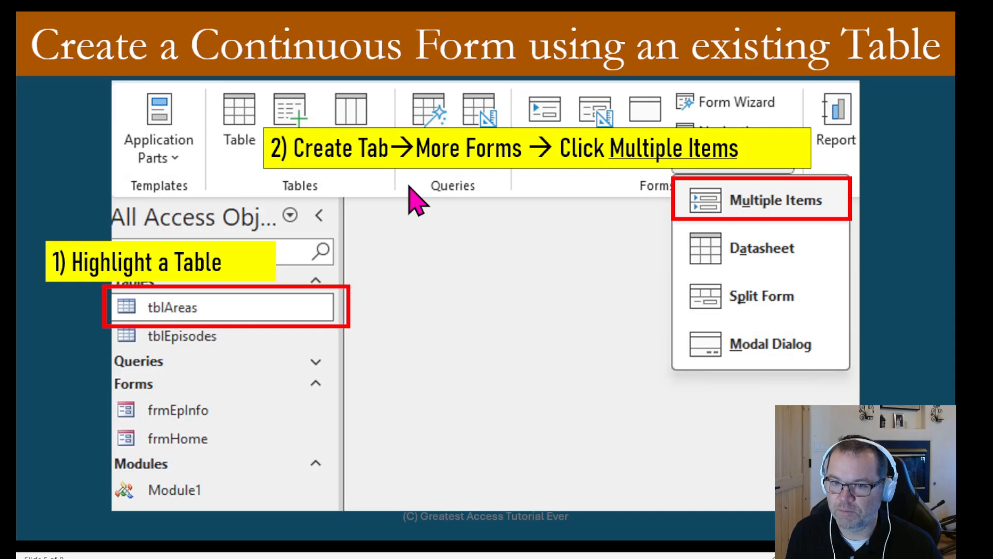
key("Right")
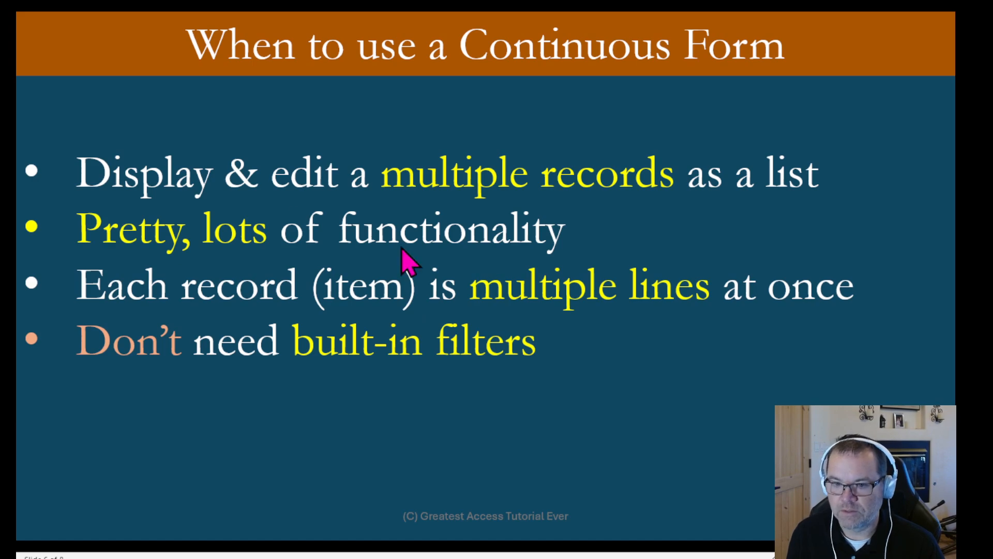
key("Page_Down")
key("Page_Down")
key("Page_Down")
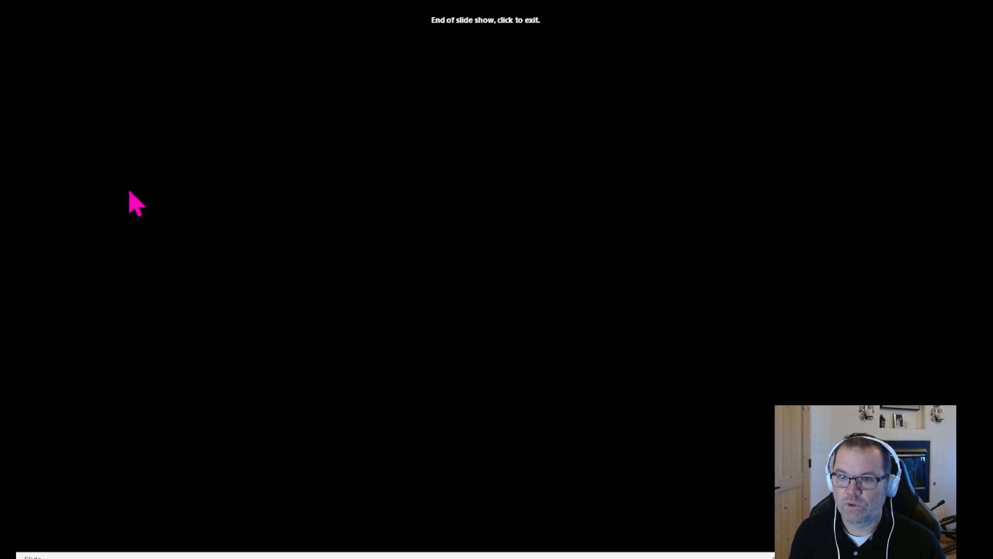
key("Page_Up")
key("Page_Up")
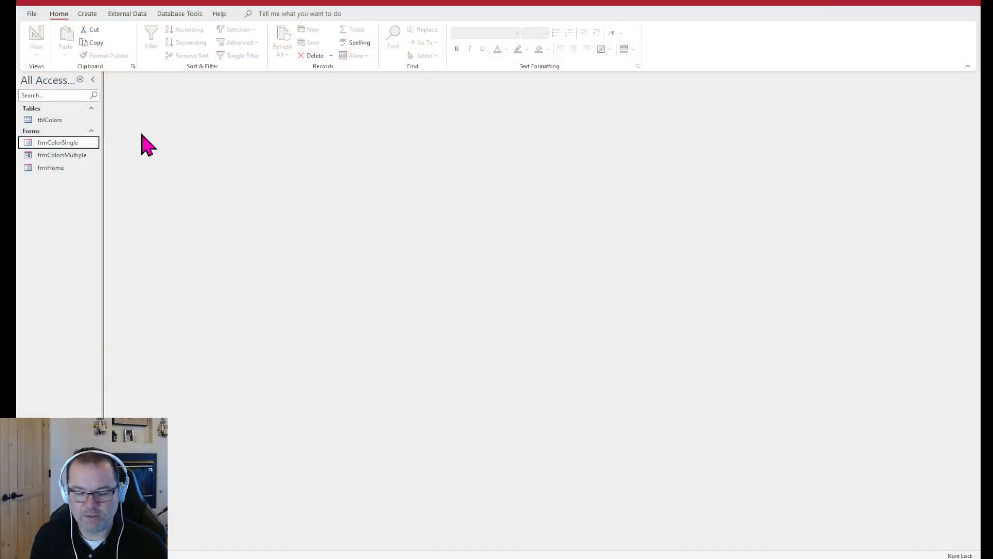
Create a Datasheet form from the tblColors table
left_click(39, 122)
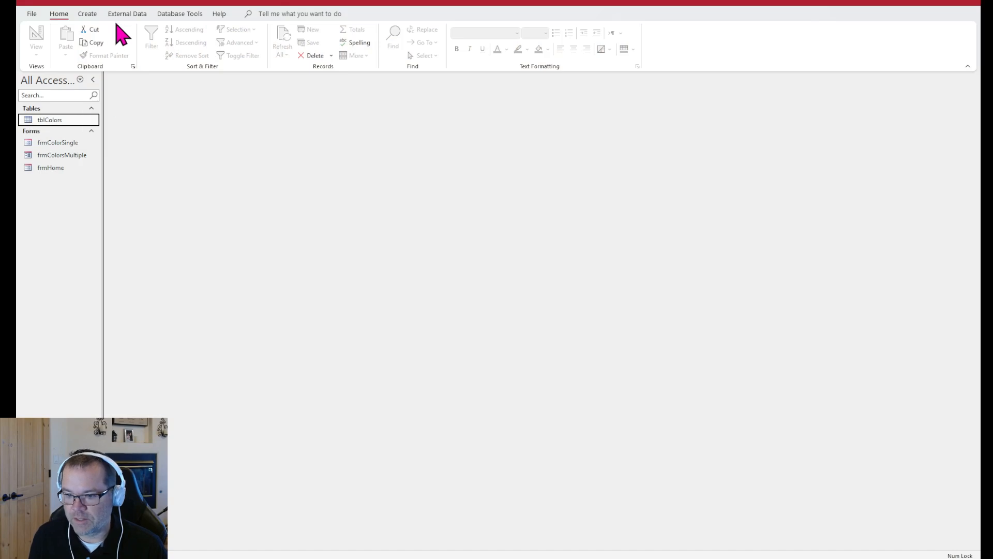
left_click(88, 15)
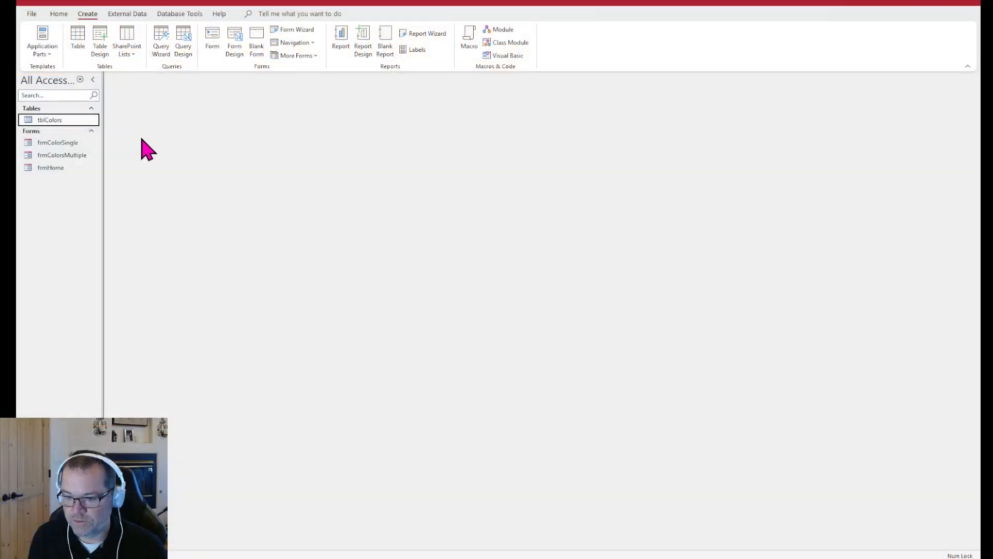
left_click(56, 119)
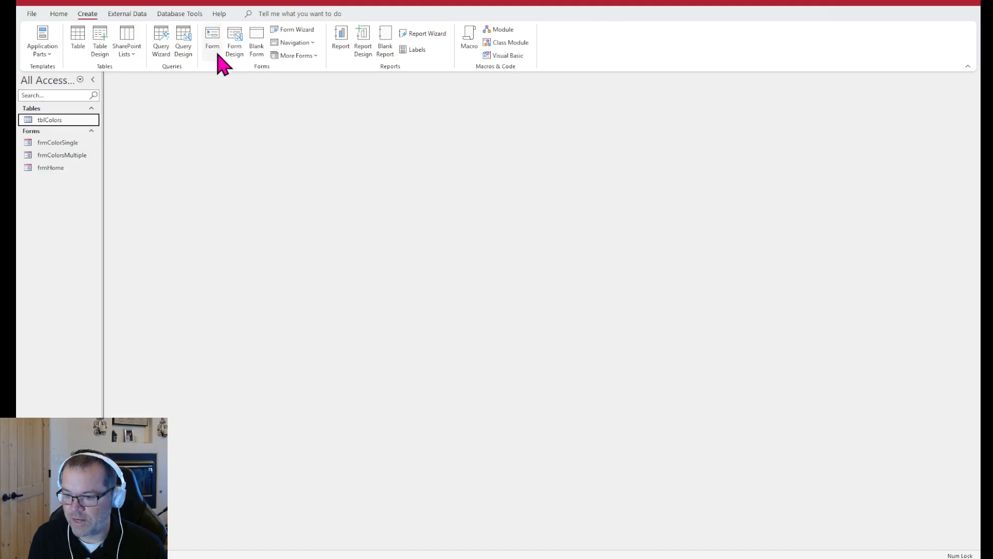
left_click(309, 56)
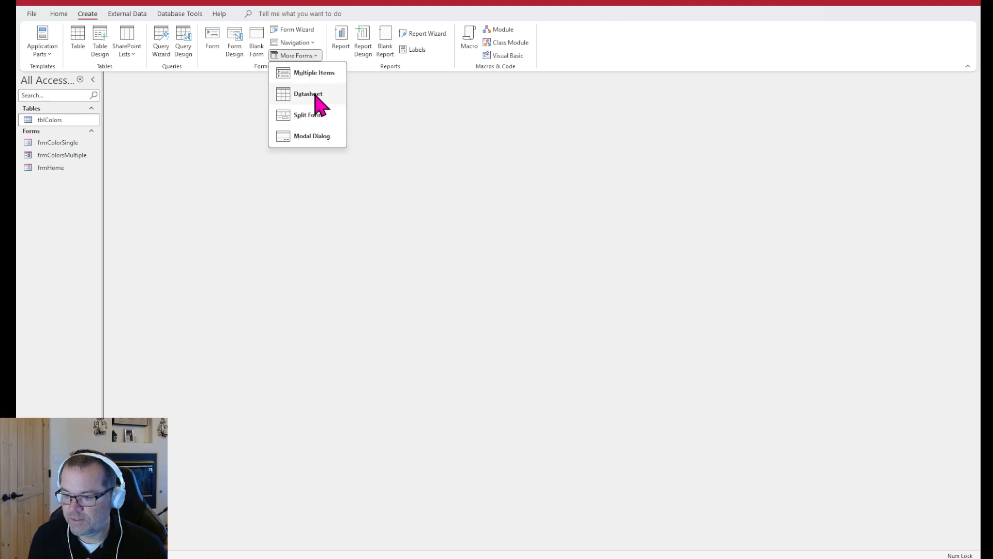
left_click(314, 93)
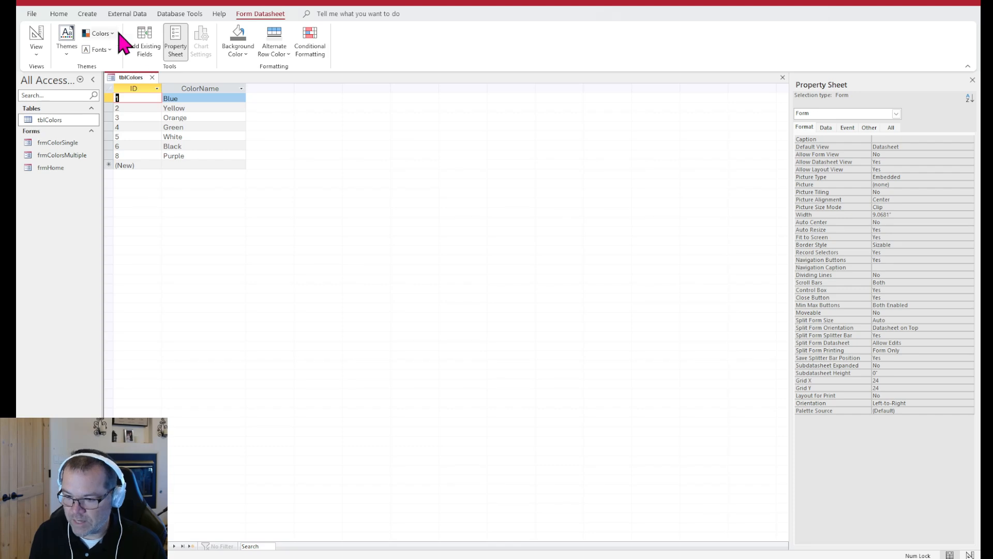
Set the datasheet's font size to 20 and widen the ColorName column slightly
left_click(59, 14)
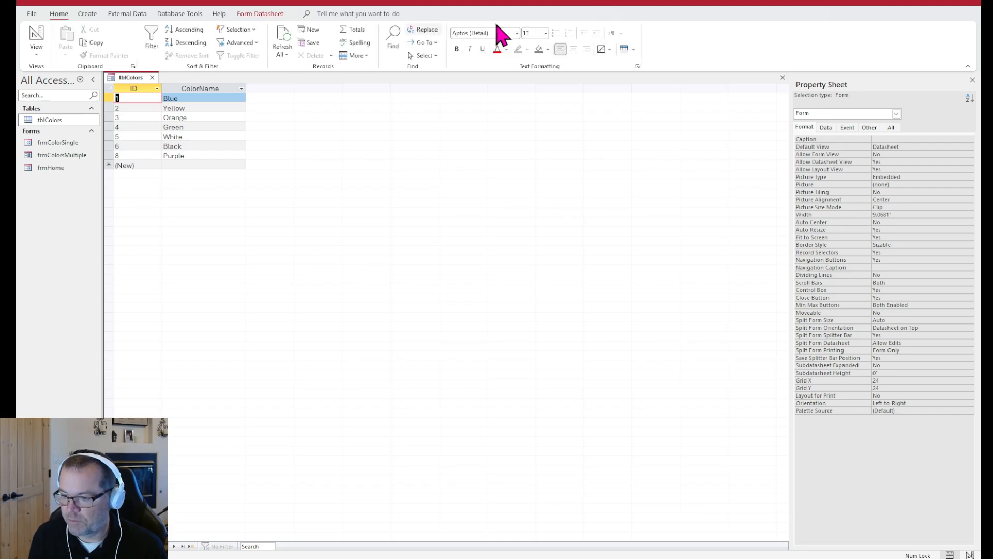
left_click(545, 33)
left_click(537, 147)
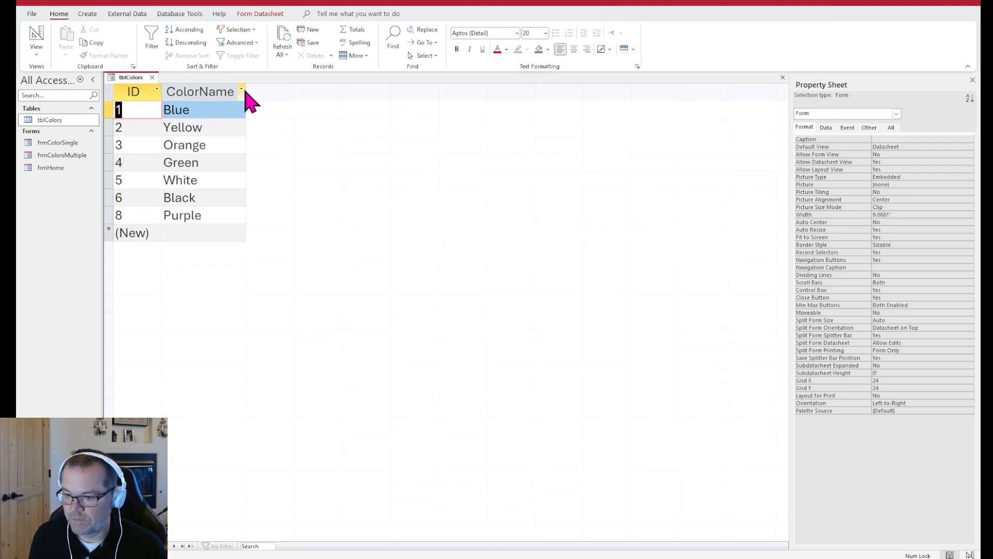
left_click_drag(248, 90, 271, 90)
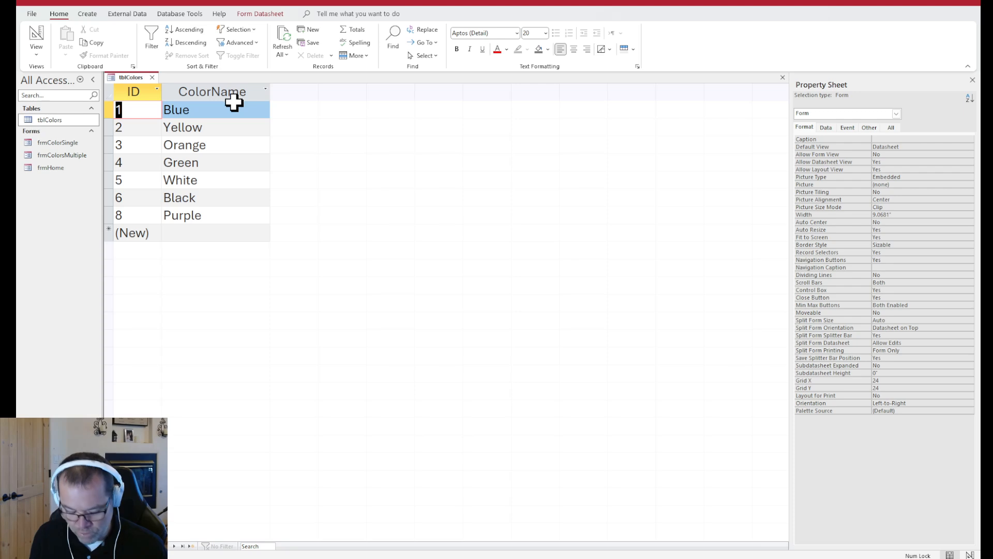
Save the new datasheet form as tblColors_DS
key("ctrl+s")
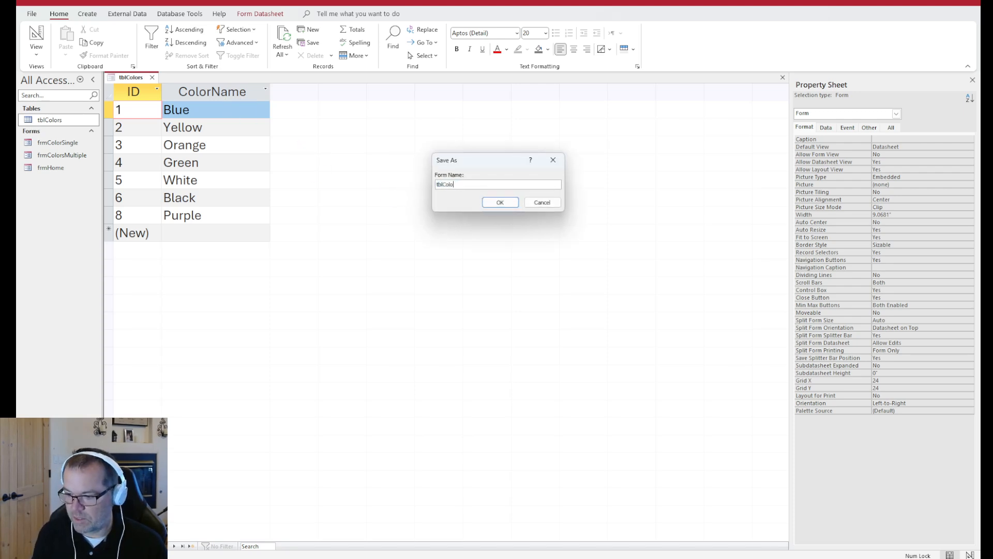
type("_DS")
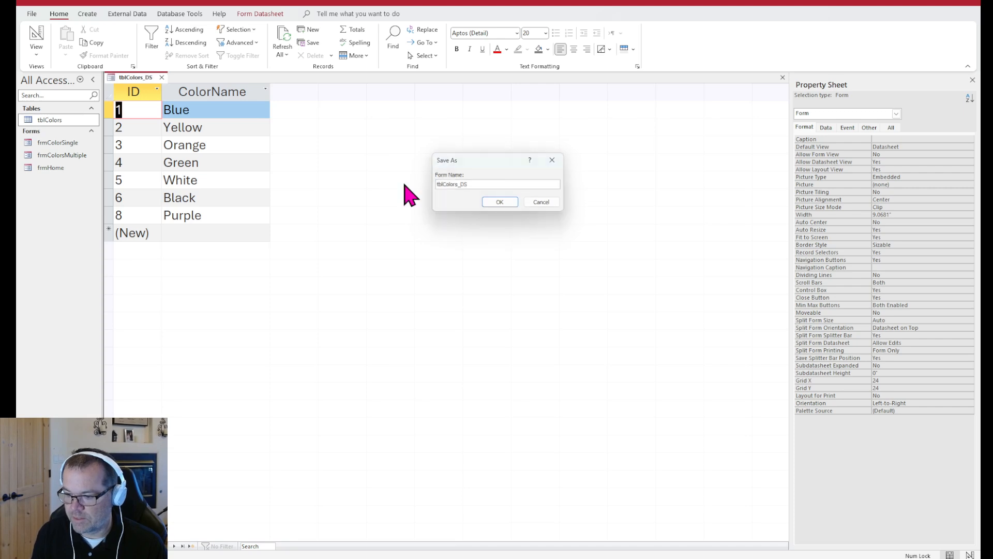
key("Return")
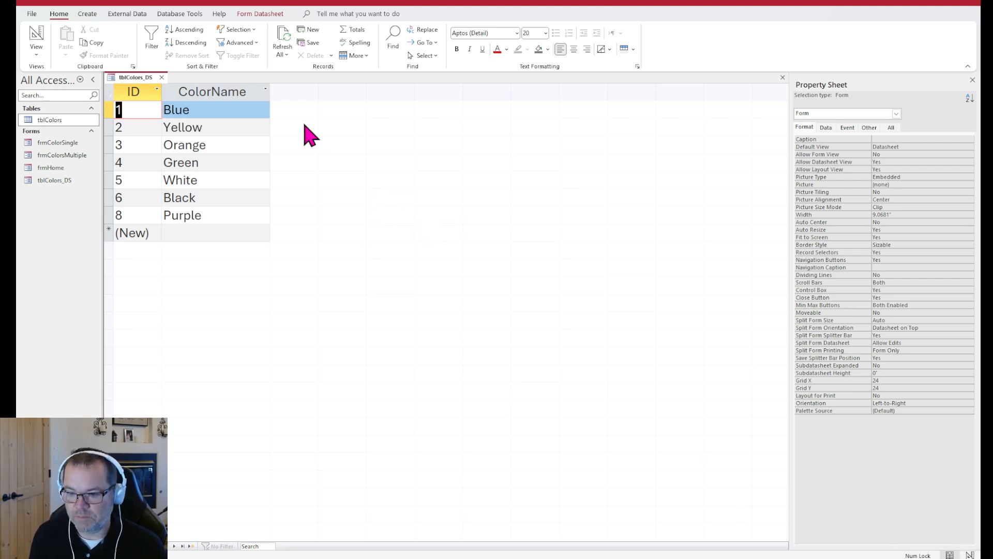
Open frmColorsMultiple, look through its records and return to tblColors_DS for comparison
double_click(50, 155)
scroll(522, 199, "down", 2)
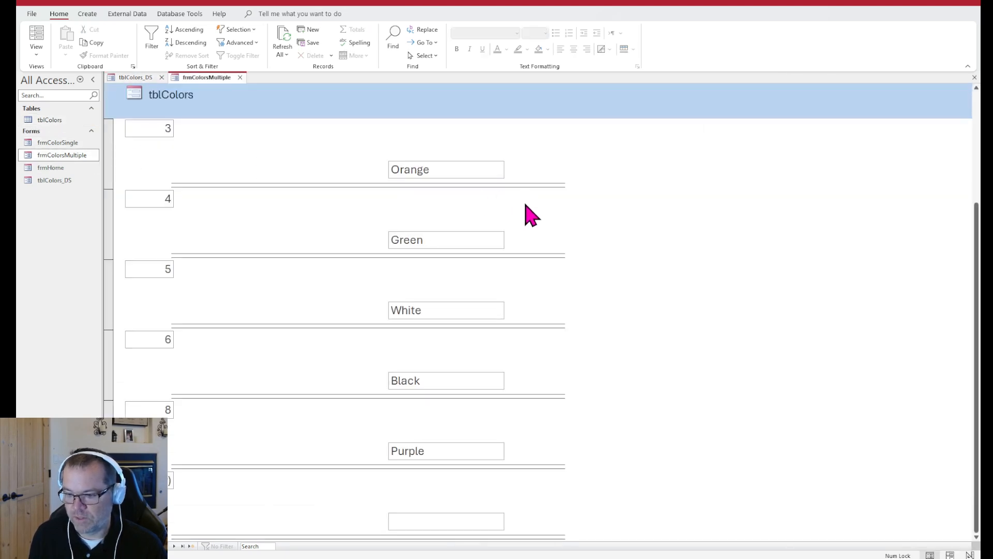
scroll(527, 215, "up", 2)
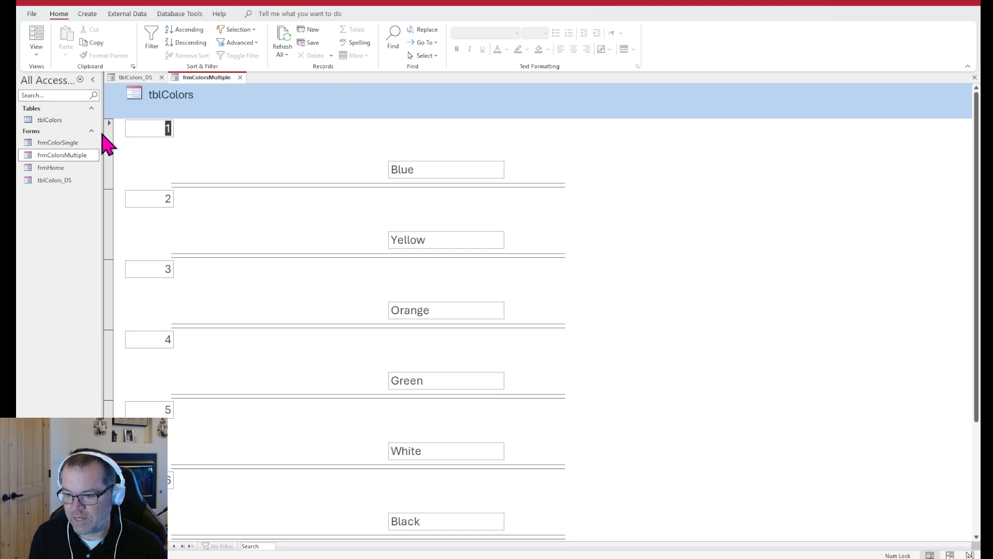
left_click(135, 79)
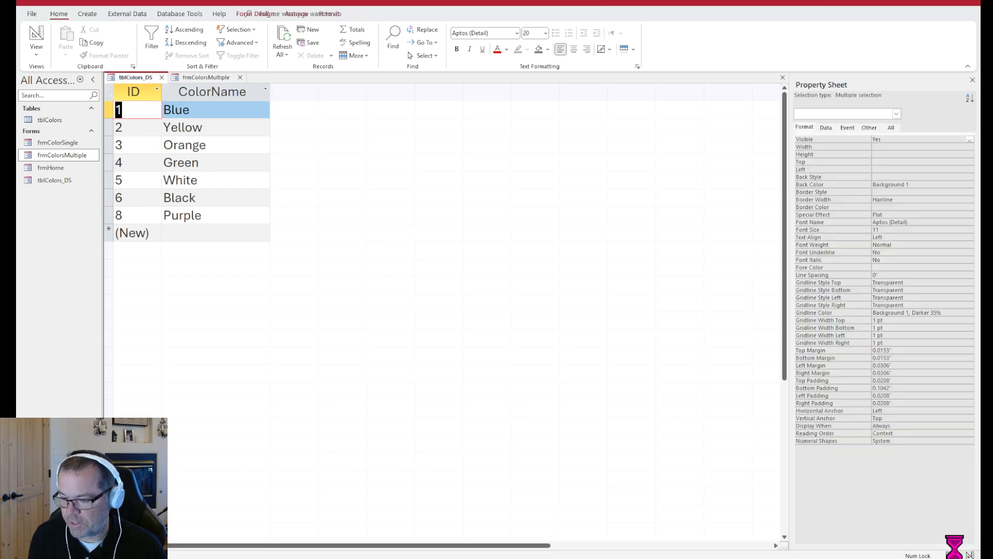
In tblColors_DS's Design View, enlarge the Detail section to about 1.7 inches high and remove the controls' layout
left_click(970, 555)
left_click_drag(271, 150, 271, 186)
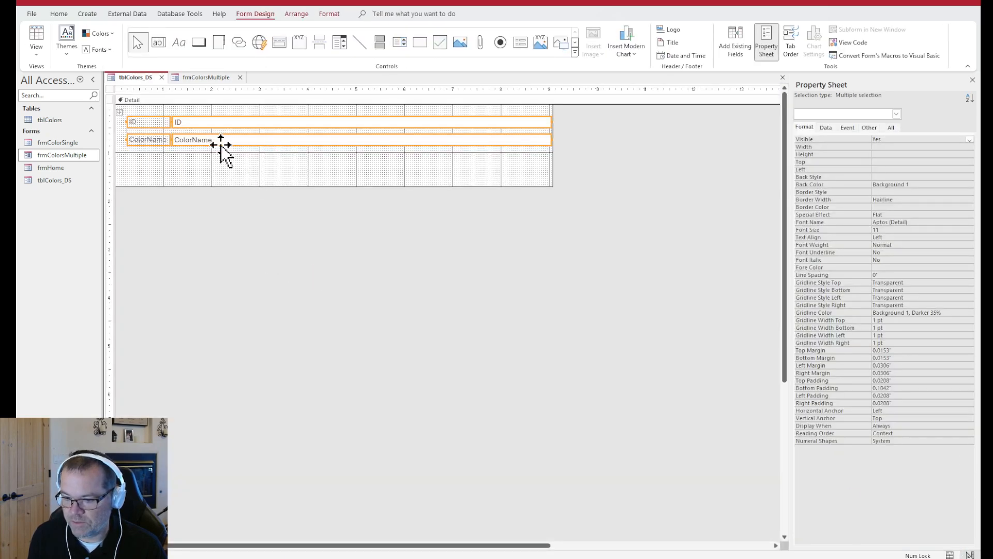
left_click(298, 13)
left_click(111, 44)
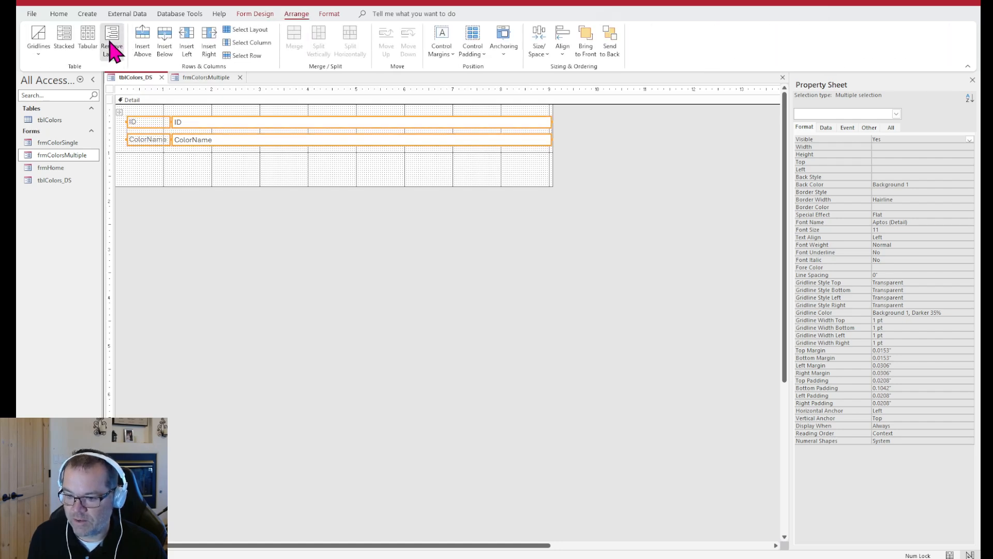
left_click(239, 188)
Narrow ID to about 0.78 inches and ColorName to 1.66, move ColorName to about 6.7 from the left and 1.04 from the top, and check Datasheet View
left_click(251, 123)
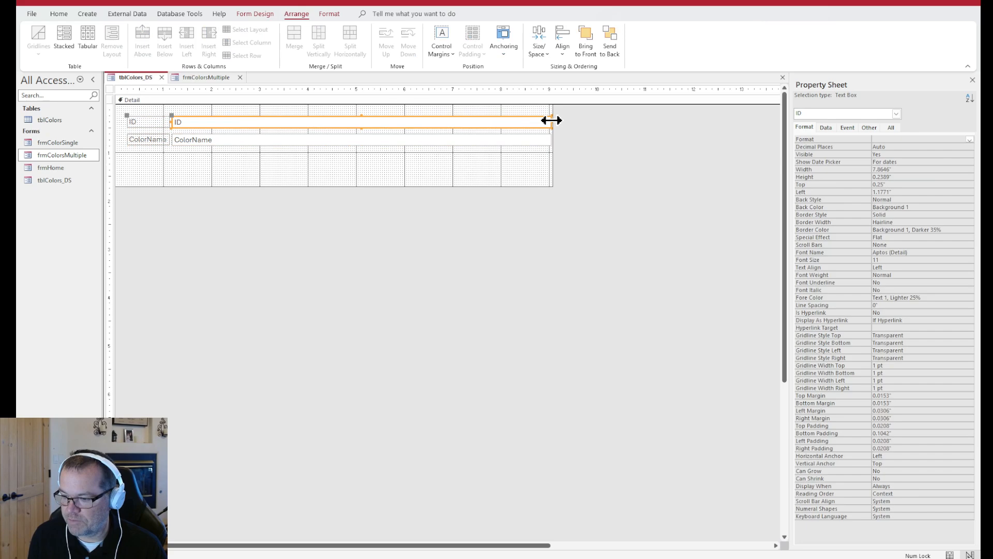
left_click_drag(551, 120, 209, 105)
left_click(401, 141)
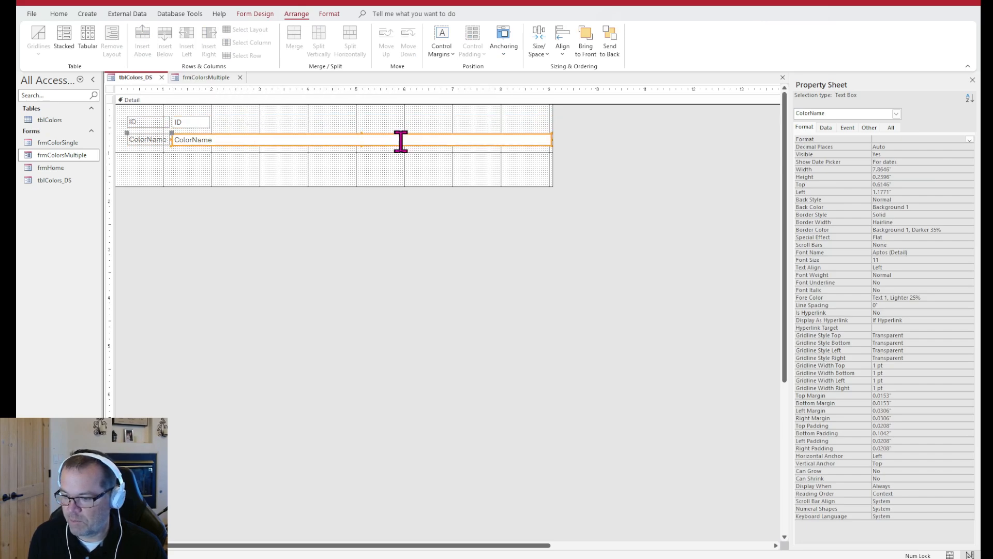
left_click_drag(552, 139, 253, 140)
left_click_drag(175, 139, 440, 161)
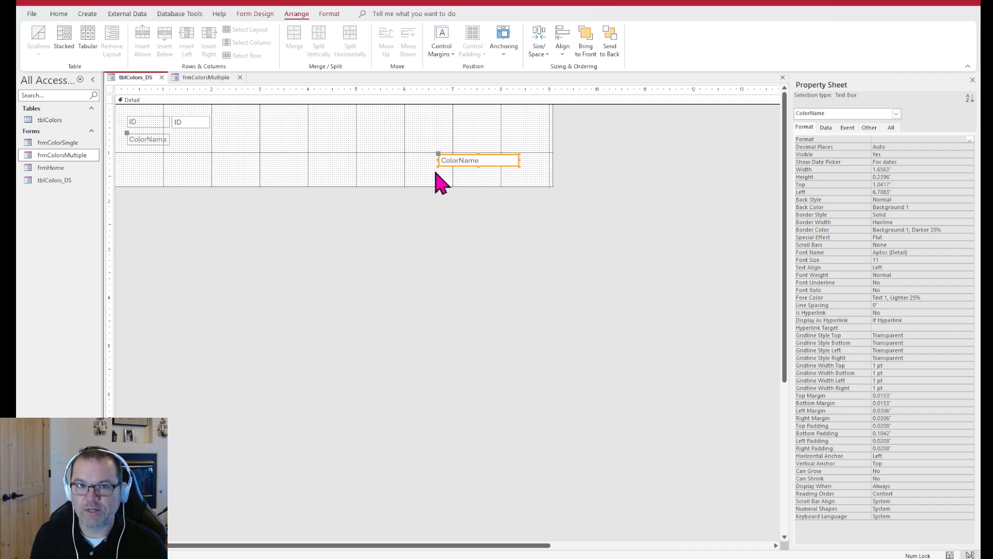
left_click(950, 554)
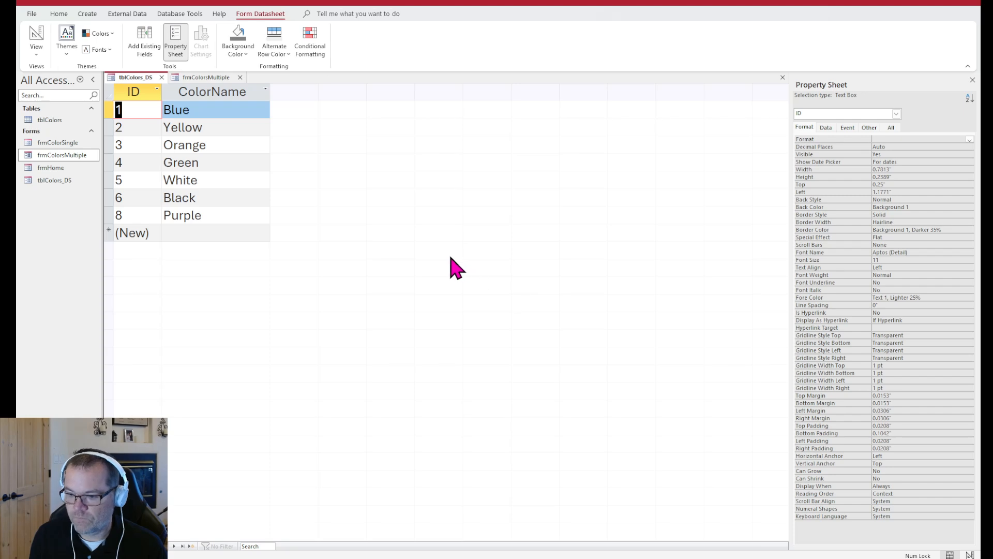
left_click(216, 111)
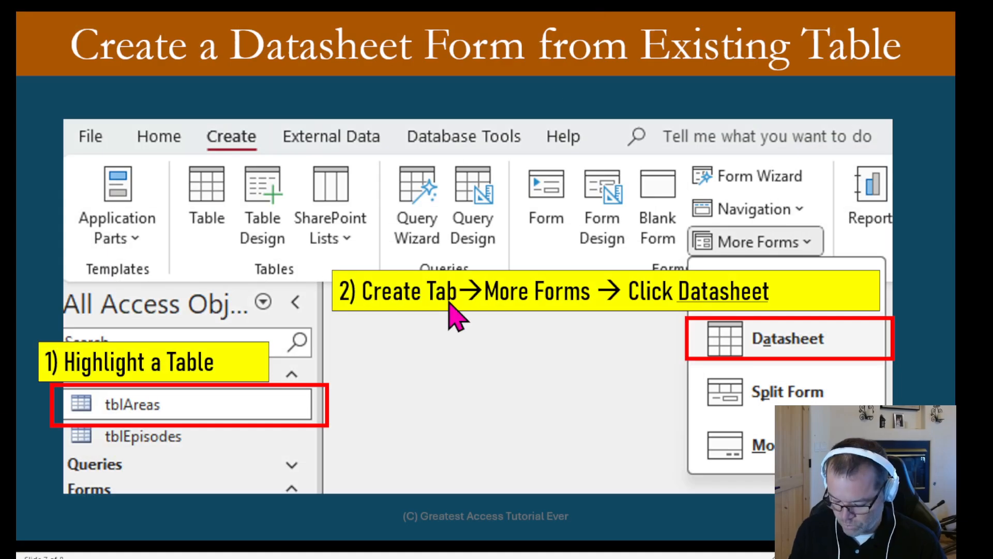
left_click(455, 316)
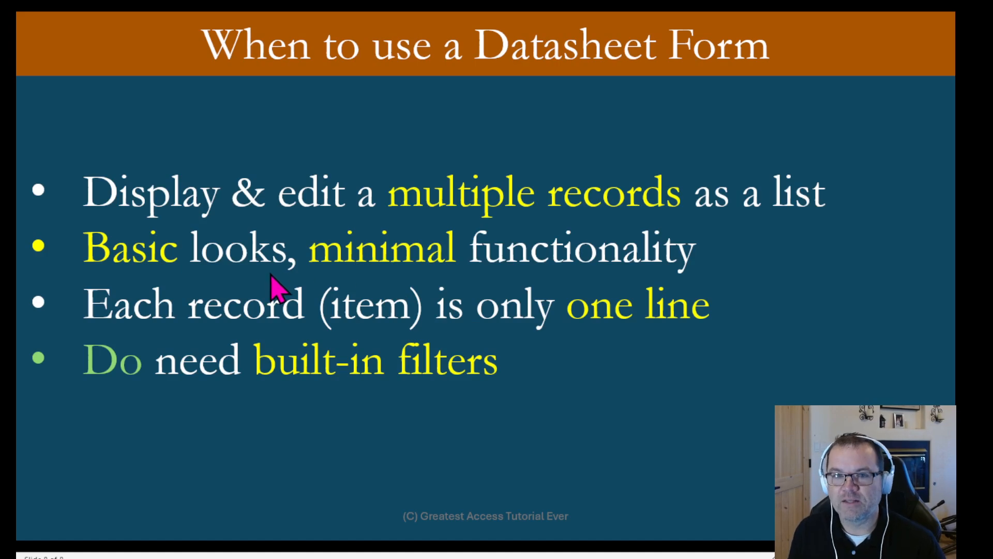
left_click(505, 313)
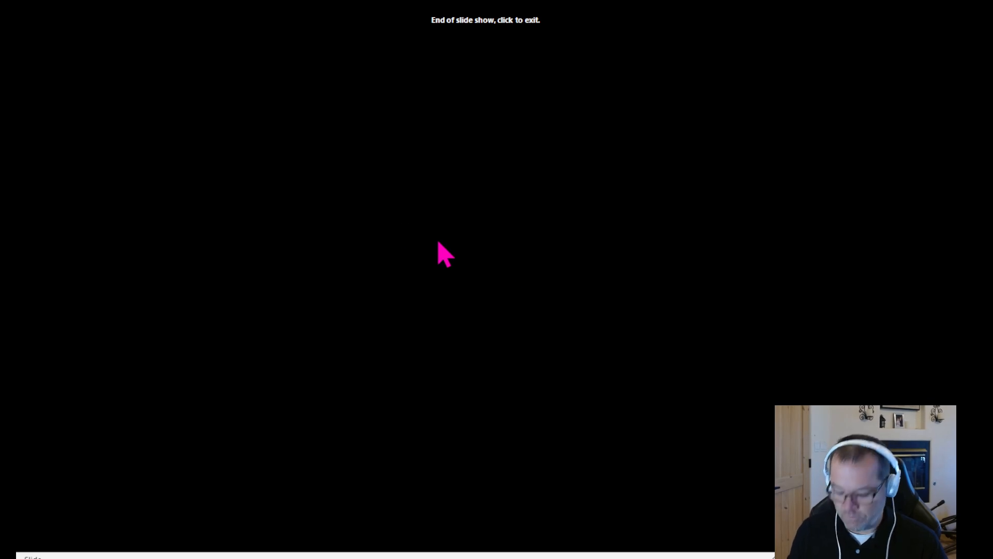
key("Left")
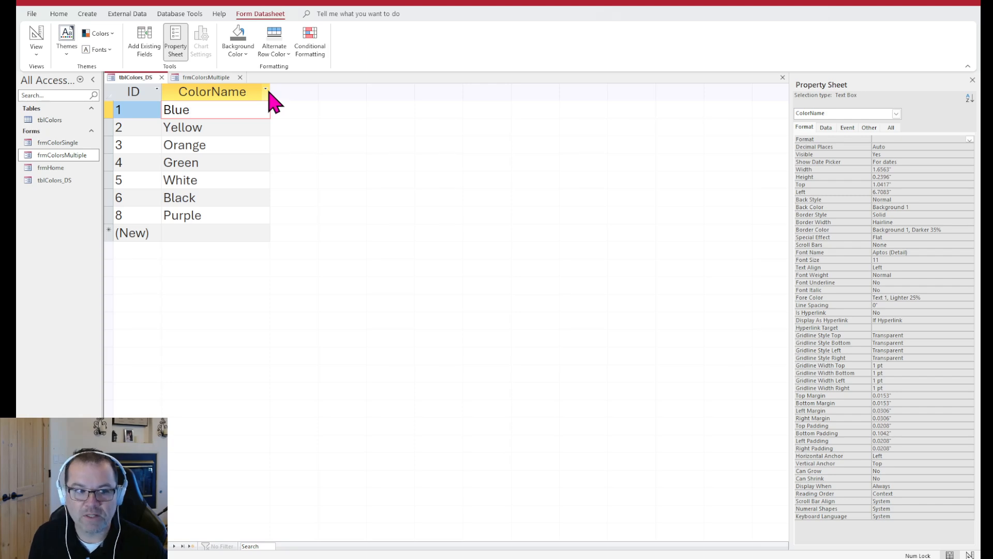
Filter the ColorName column to show only Green, and clear that filter
left_click(266, 90)
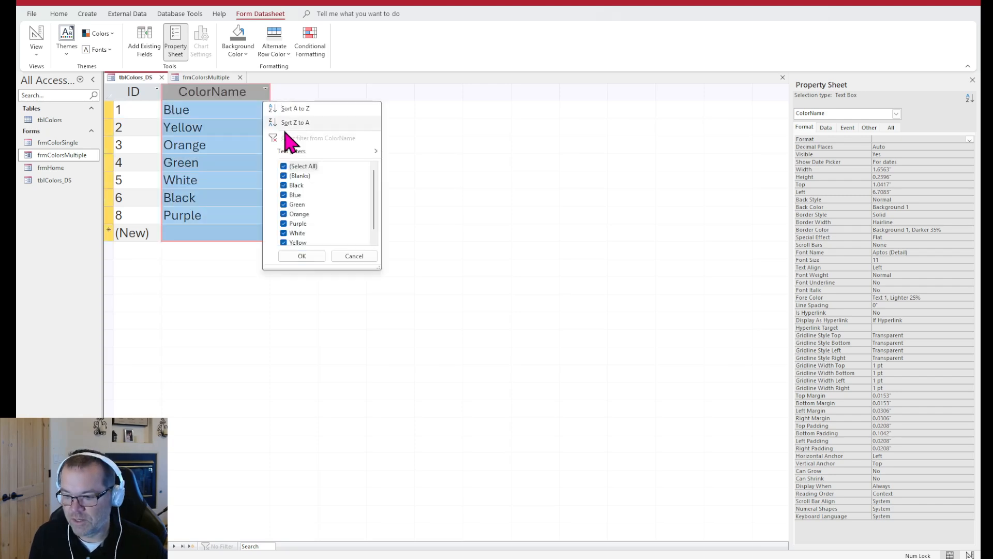
left_click(288, 166)
left_click(297, 205)
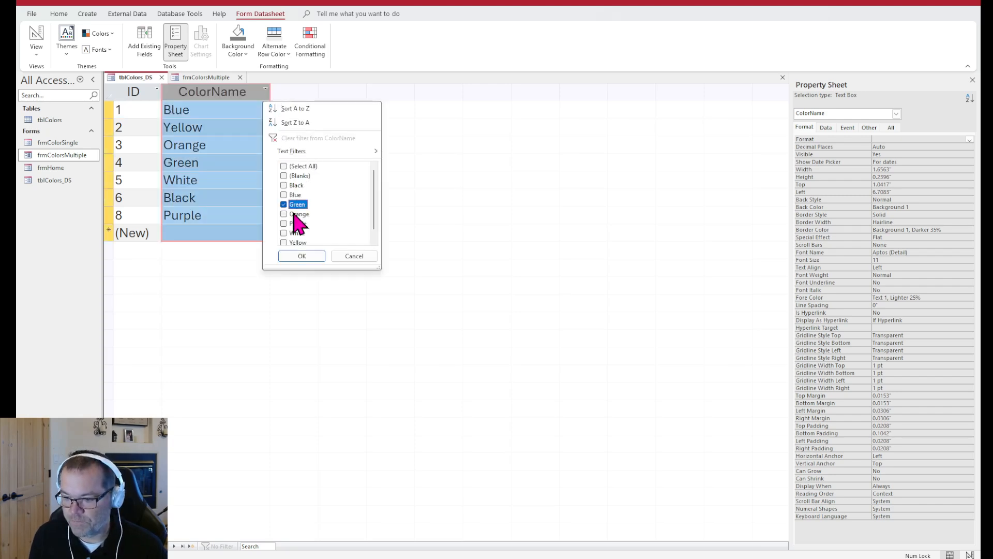
left_click(302, 257)
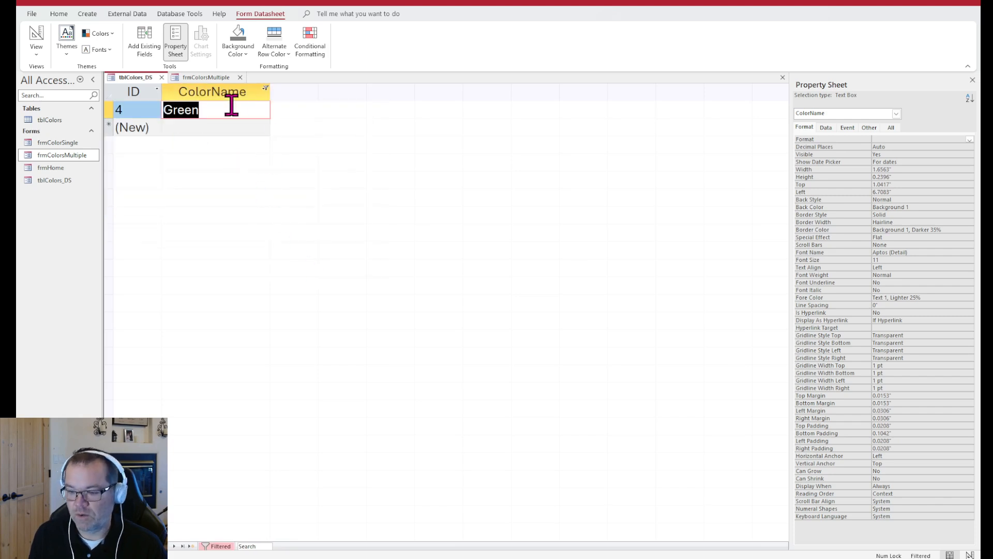
left_click(266, 89)
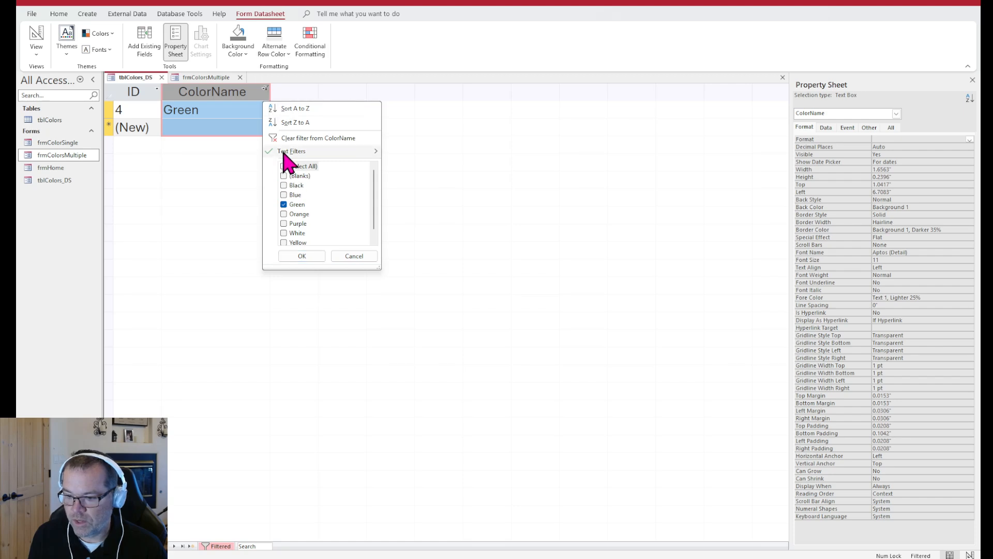
left_click(288, 138)
Filter the ID column with a Less Than number filter to values less than or equal to 5
left_click(157, 90)
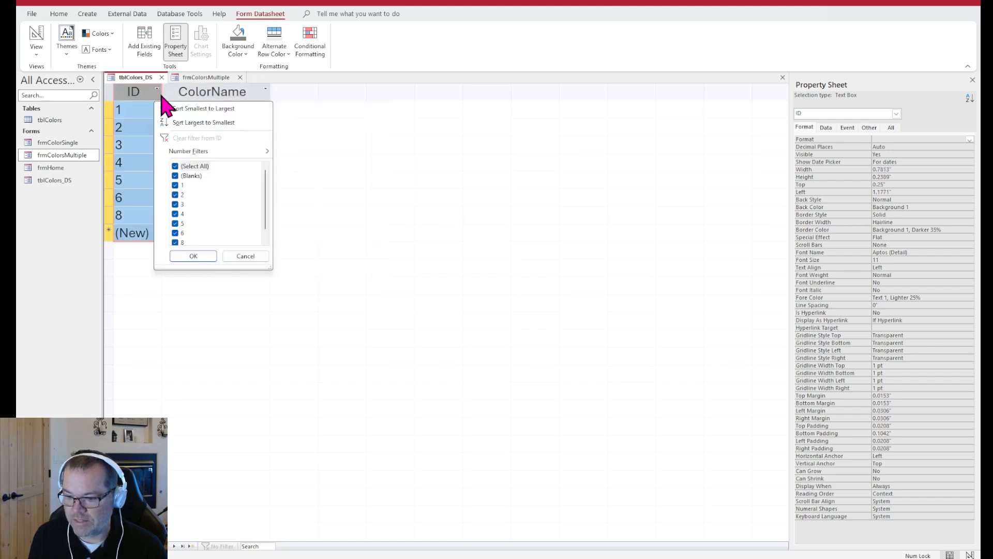
mouse_move(183, 152)
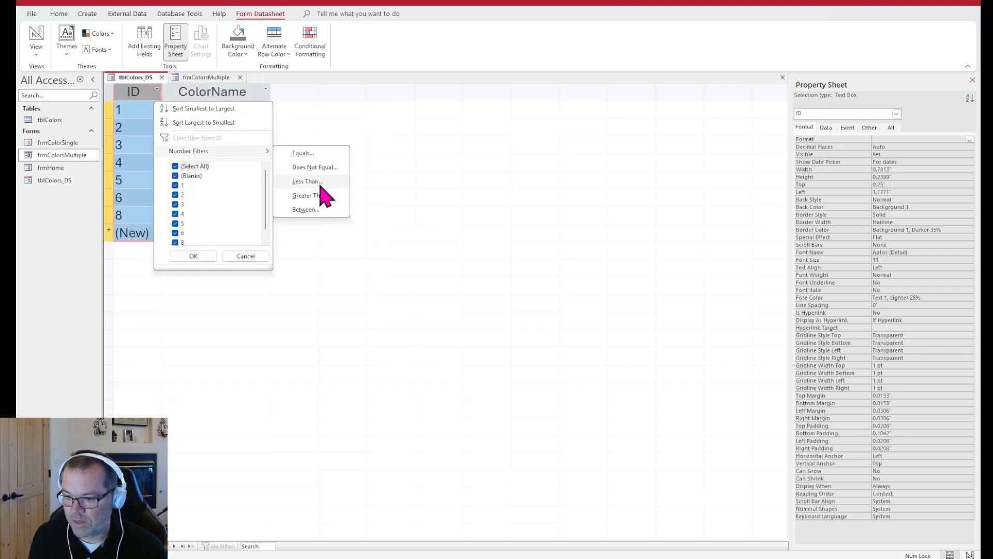
left_click(309, 181)
type("5")
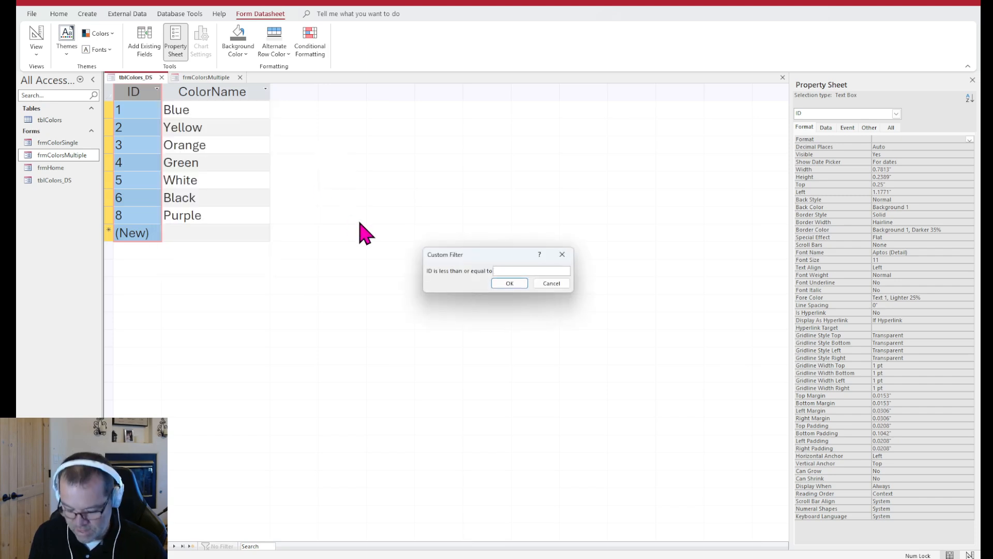
left_click(506, 284)
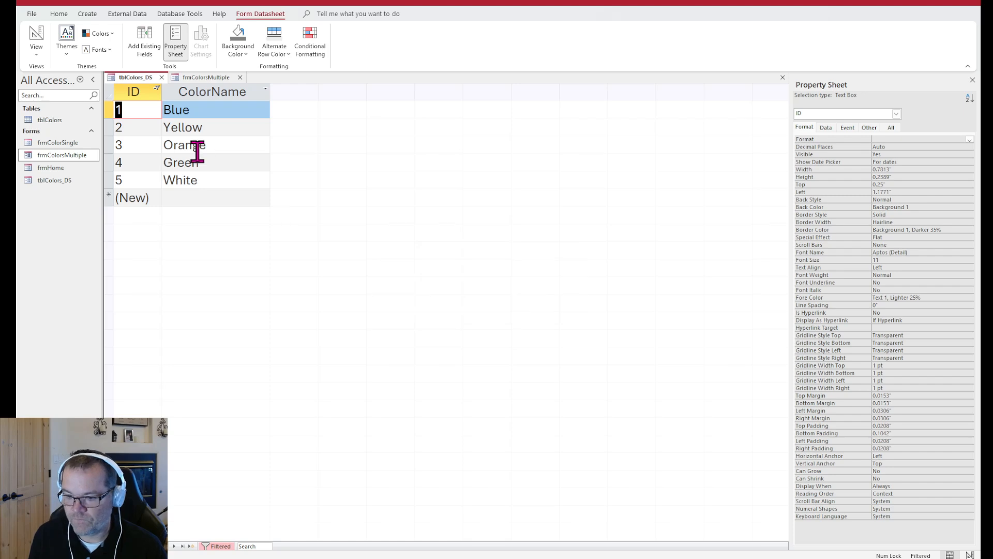
Change the ID column's number filter to values less than or equal to 4, and clear that filter
left_click(156, 89)
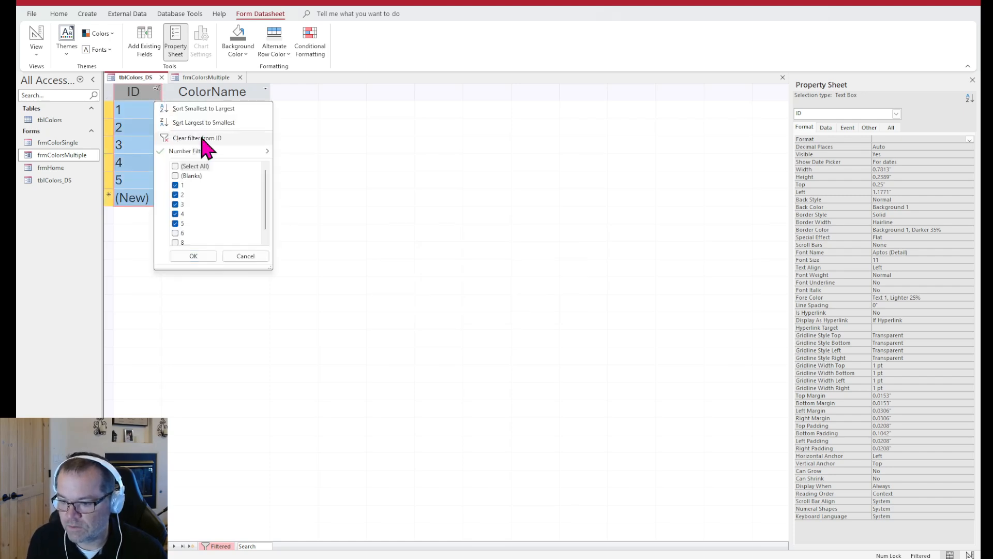
mouse_move(216, 152)
left_click(307, 181)
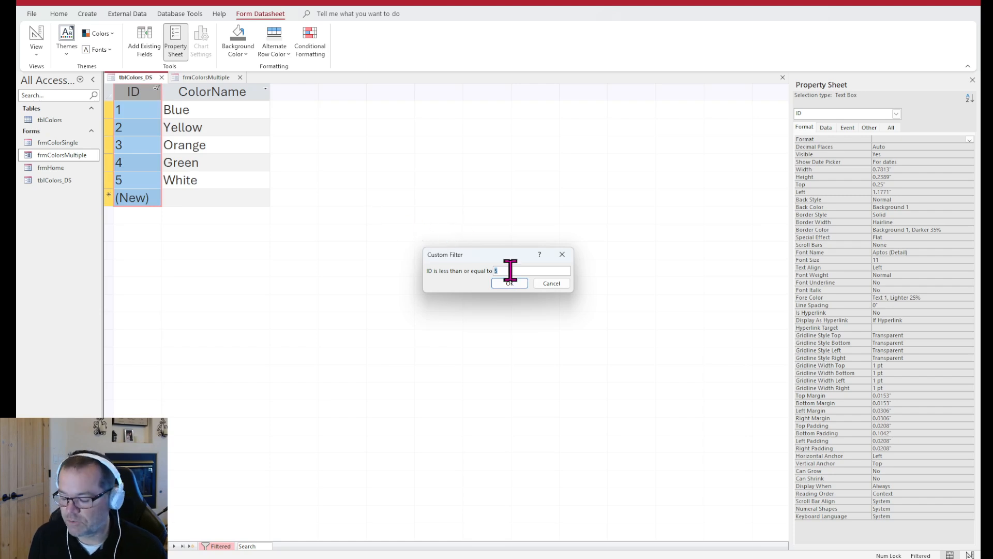
type("4")
left_click(508, 284)
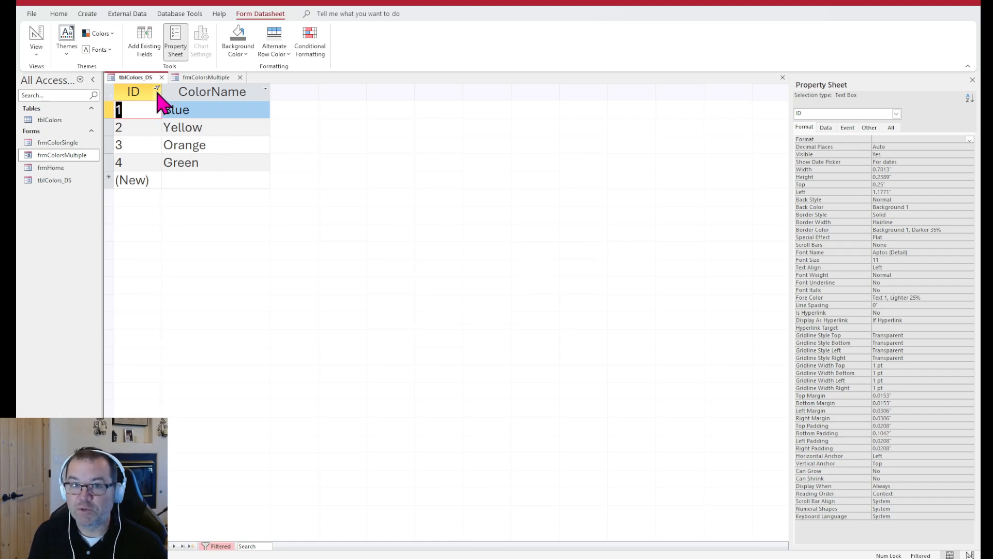
left_click(157, 89)
left_click(178, 137)
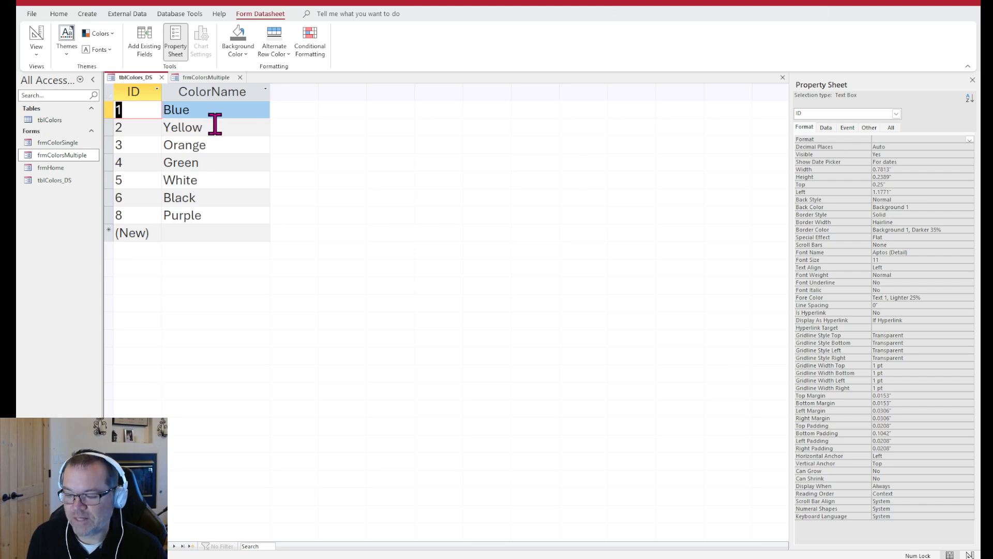
Compare the frmColorsMultiple layout with the ColorName column's sort and filter options in tblColors_DS, and close both forms
left_click(209, 78)
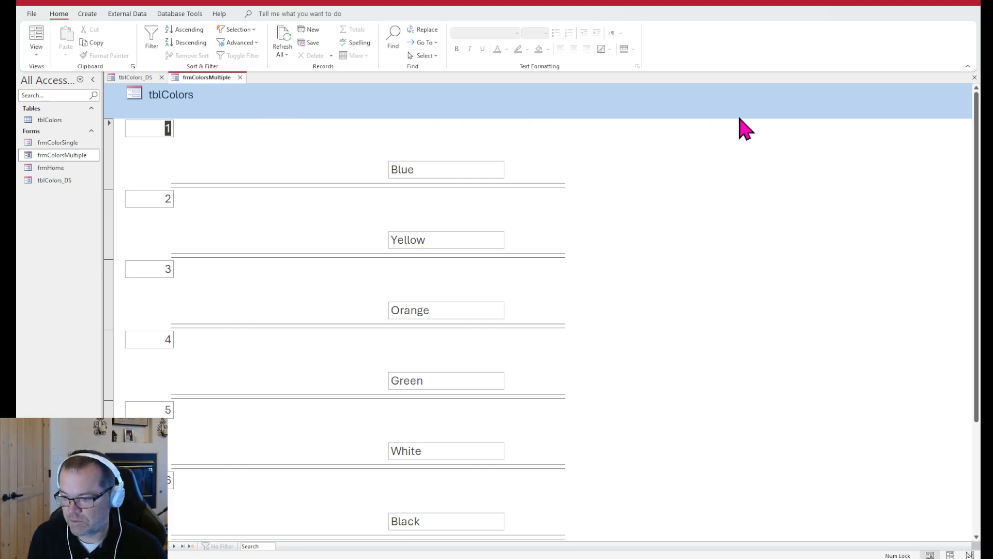
left_click(786, 198)
left_click(257, 160)
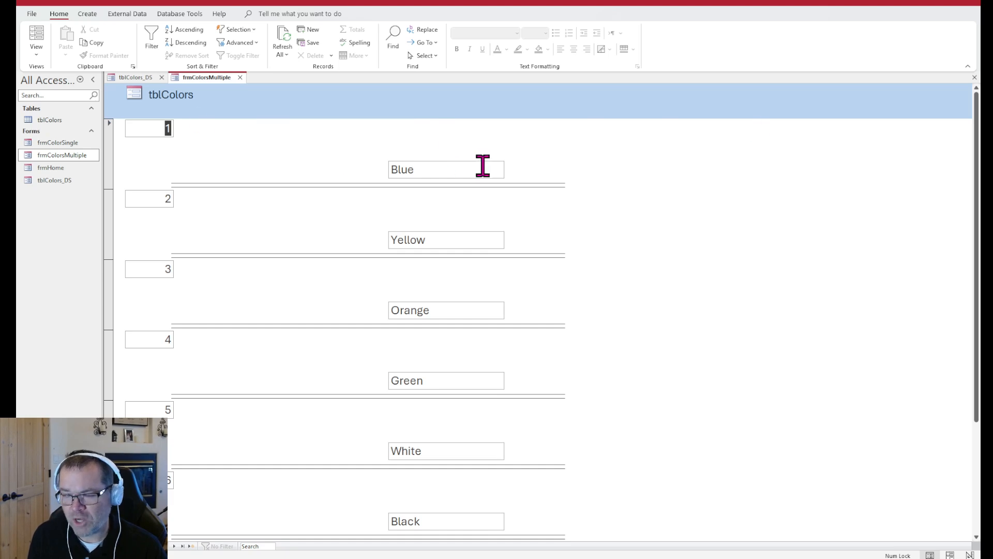
left_click(134, 78)
left_click(262, 92)
left_click(265, 90)
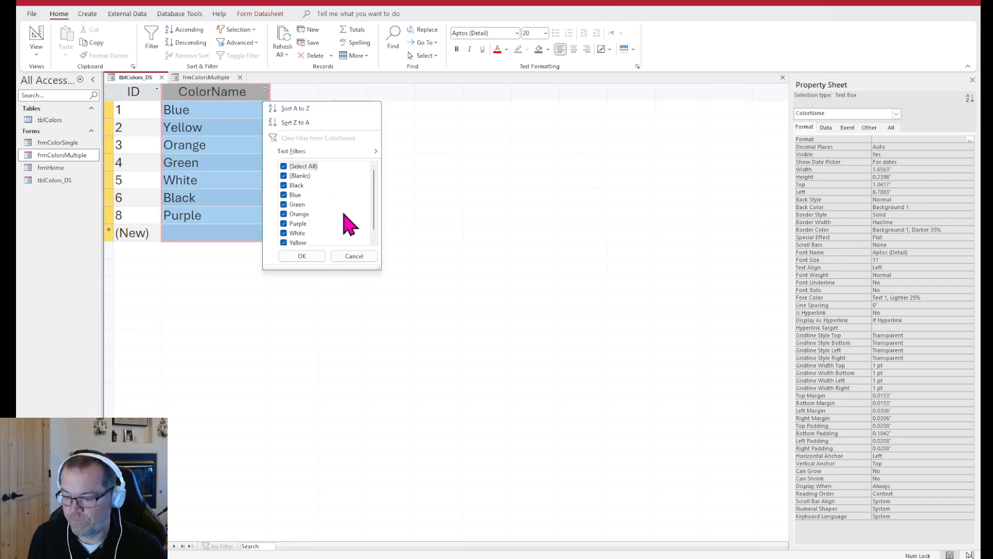
left_click(356, 256)
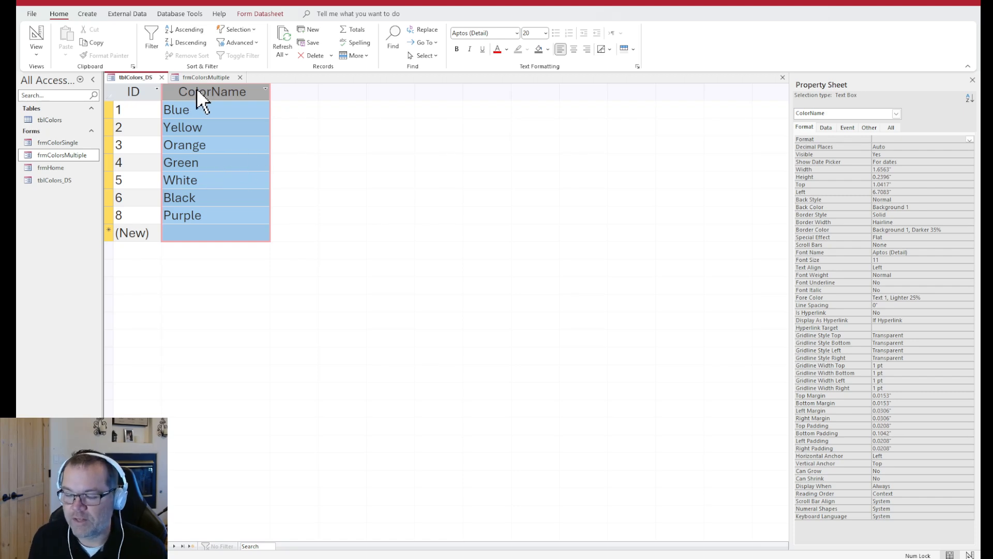
left_click(240, 77)
left_click(162, 78)
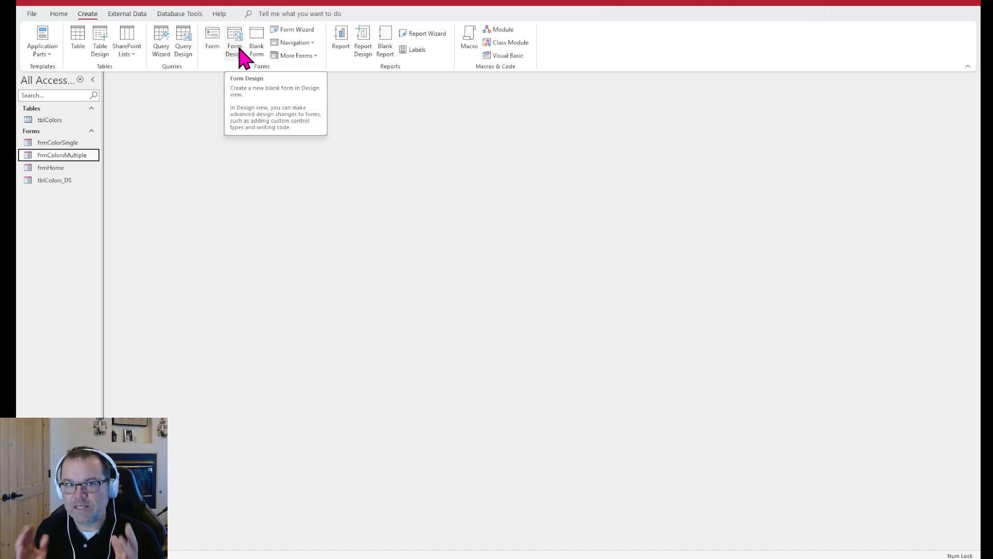
Create an automatic form based on frmColorsMultiple and close it without saving
left_click(213, 37)
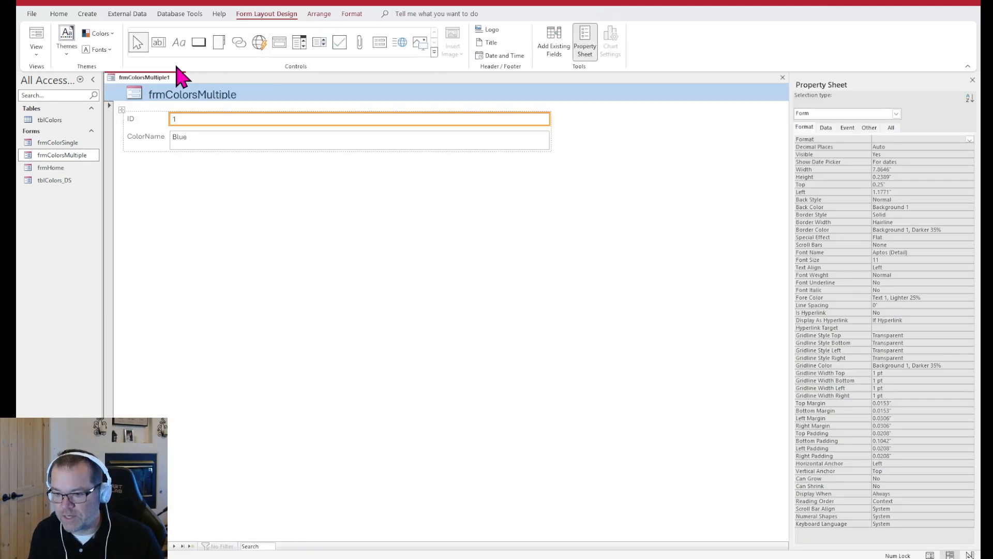
left_click(179, 77)
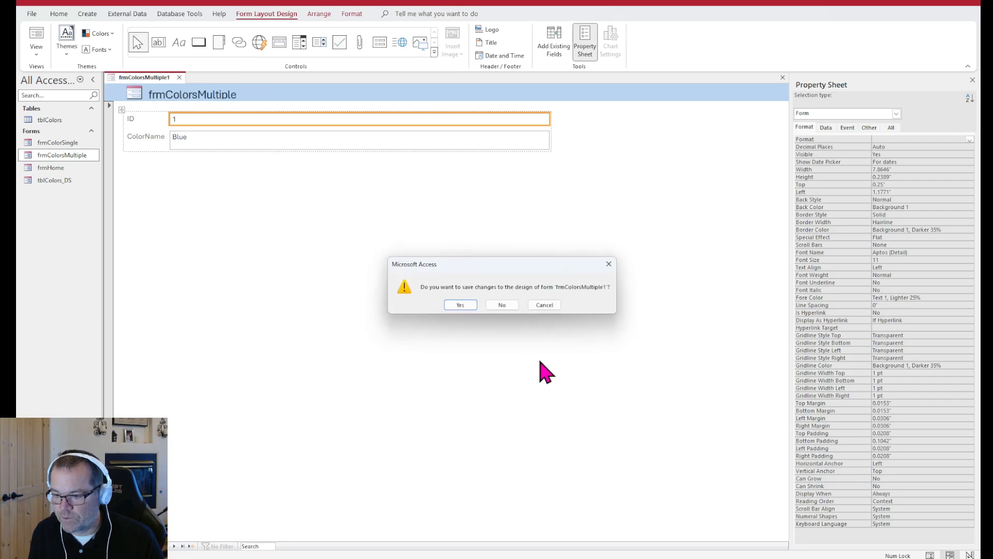
left_click(503, 306)
Create a blank form in Design View, widen it to about 7.63 inches, and close it without saving
left_click(87, 13)
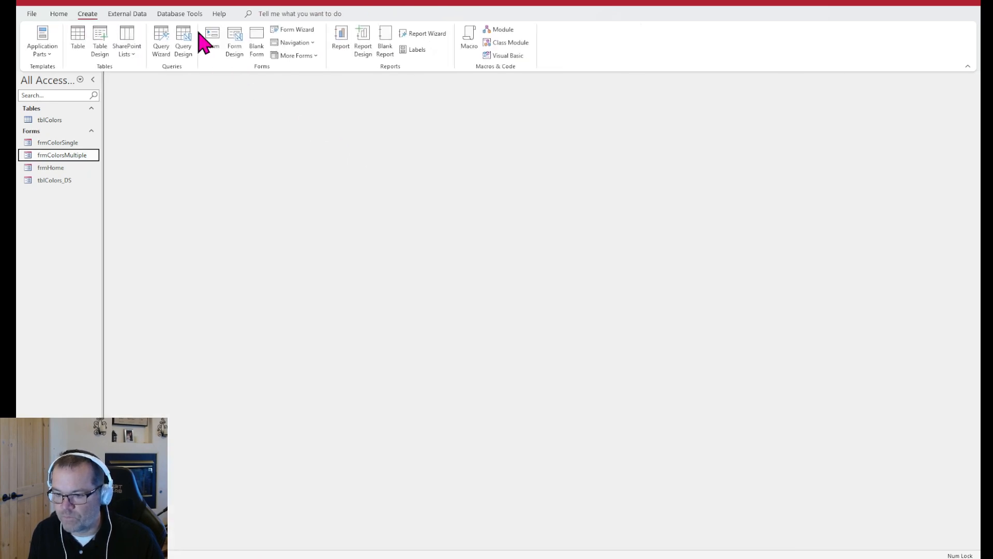
left_click(230, 41)
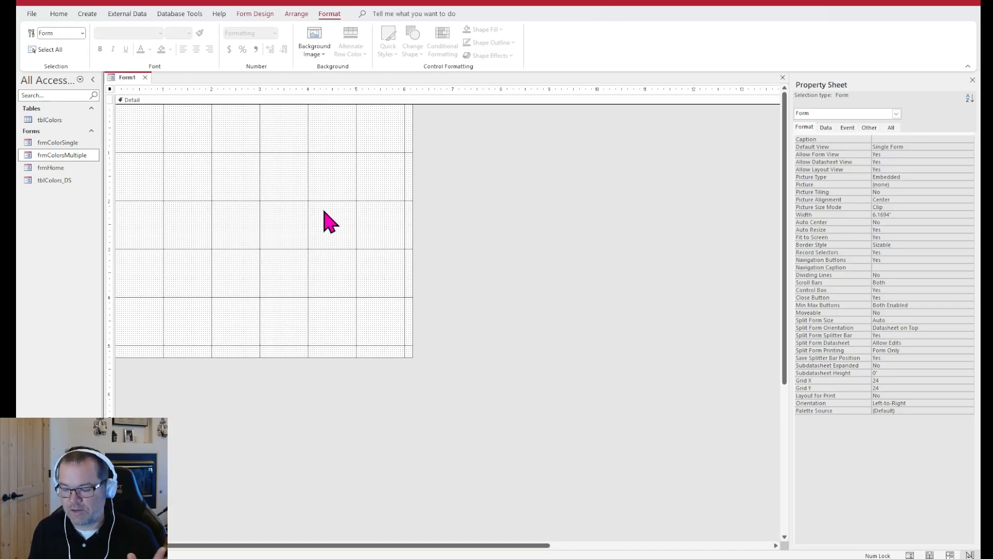
left_click_drag(412, 210, 483, 215)
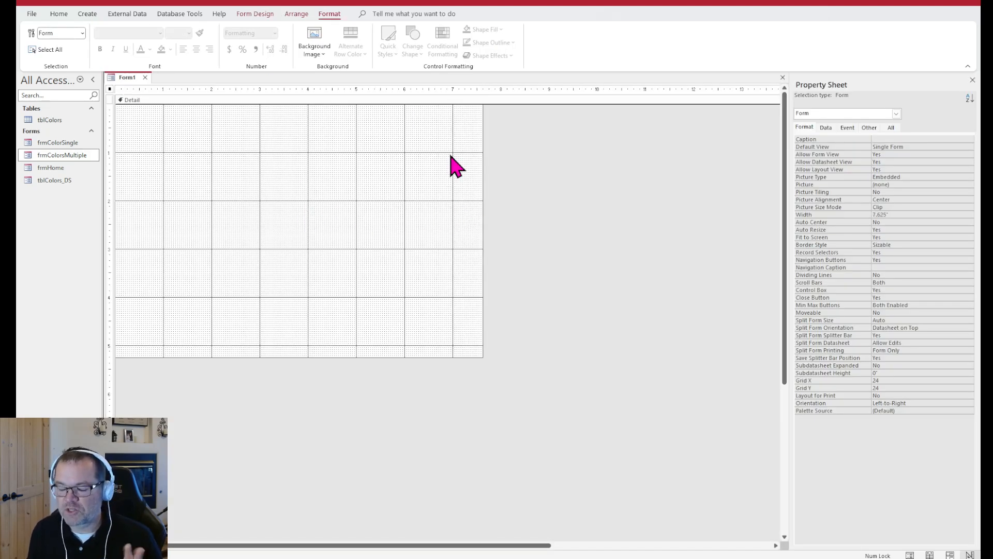
left_click(145, 78)
left_click(512, 306)
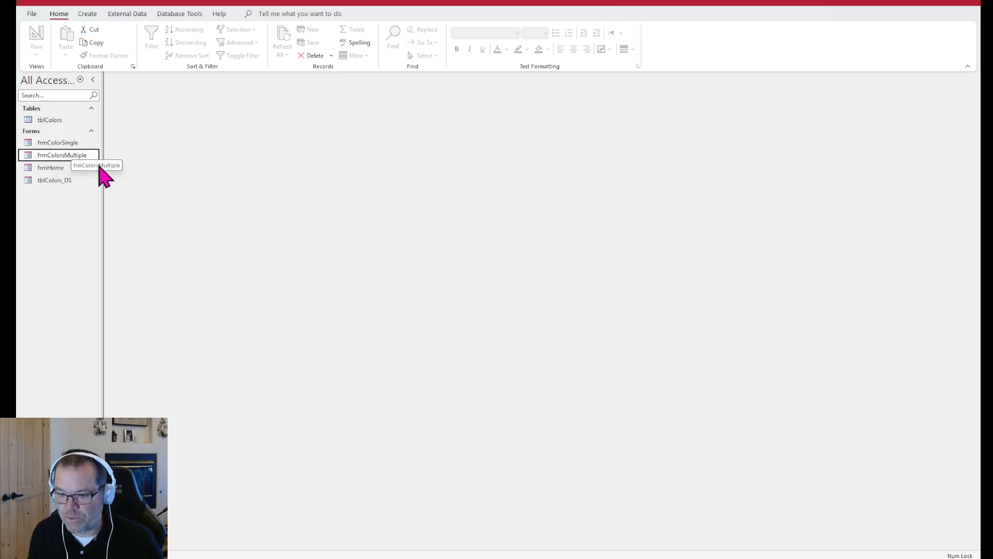
Open frmColorsMultiple and try to delete the entire Purple record with ID 8
double_click(62, 156)
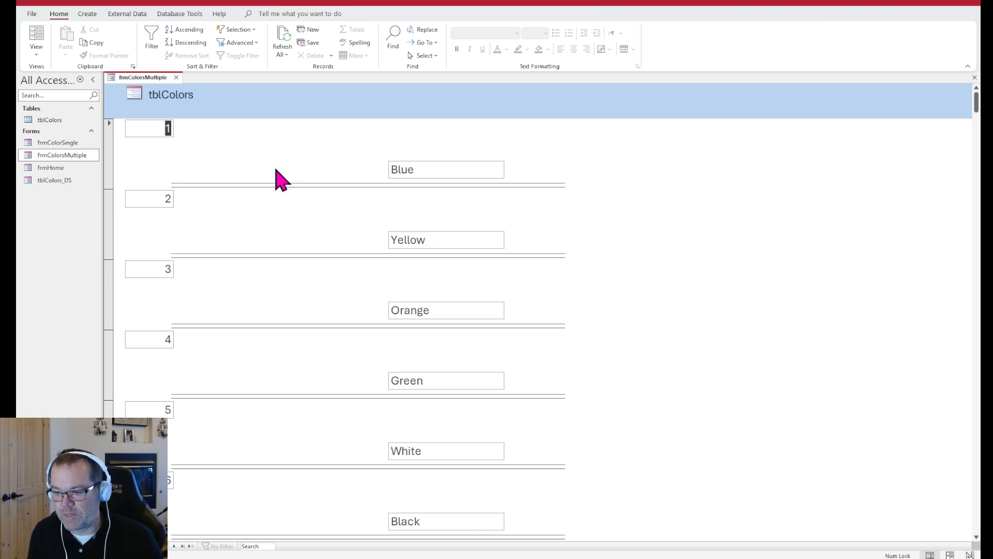
scroll(271, 187, "down", 3)
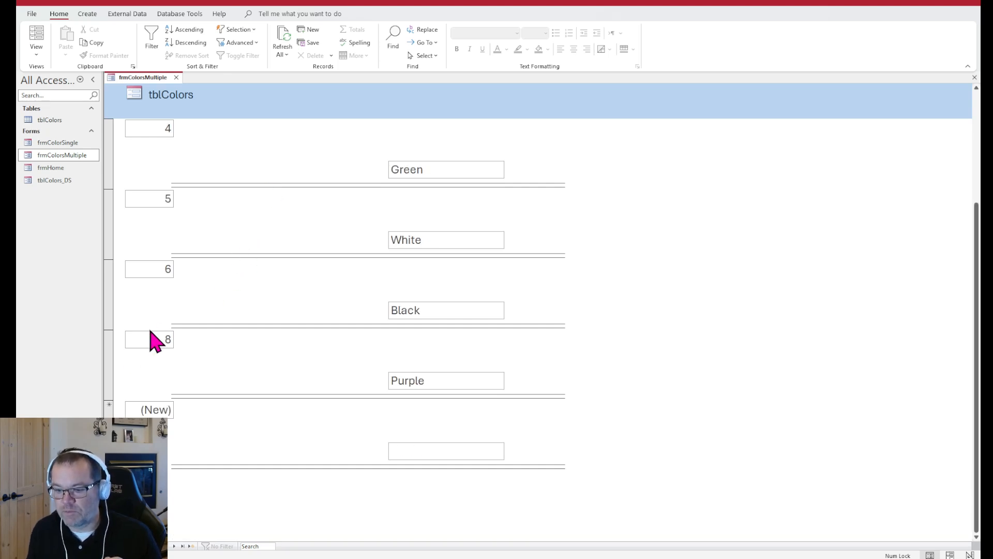
left_click(108, 370)
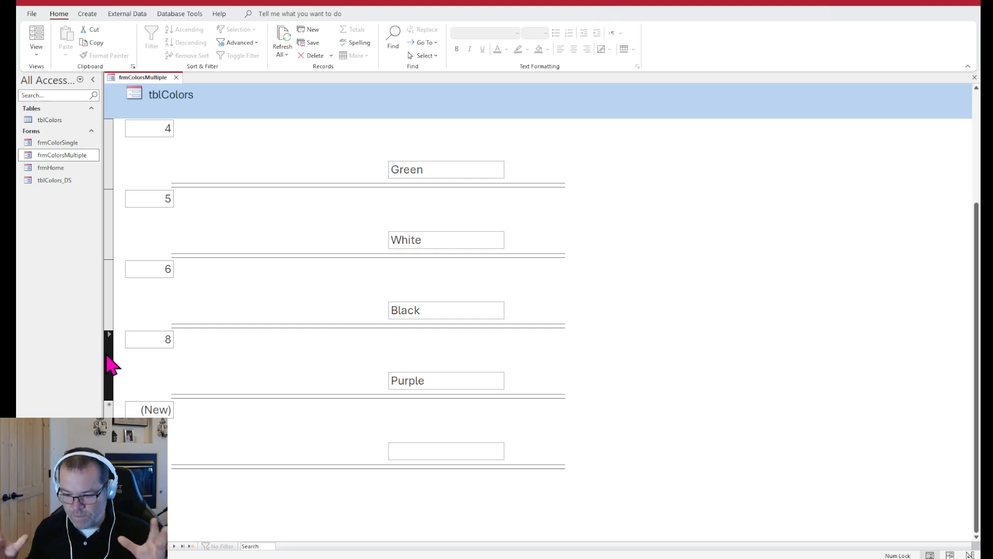
key("Delete")
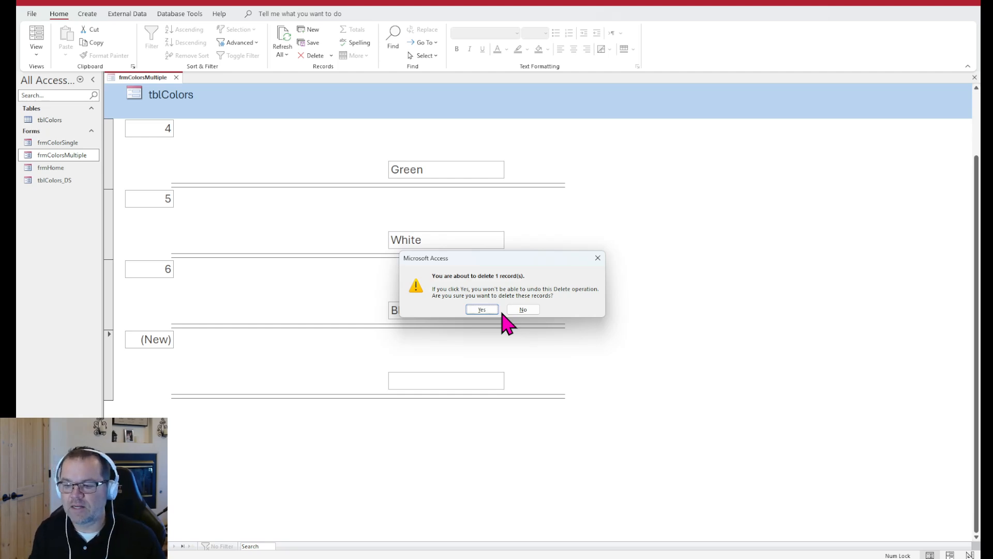
key("Return")
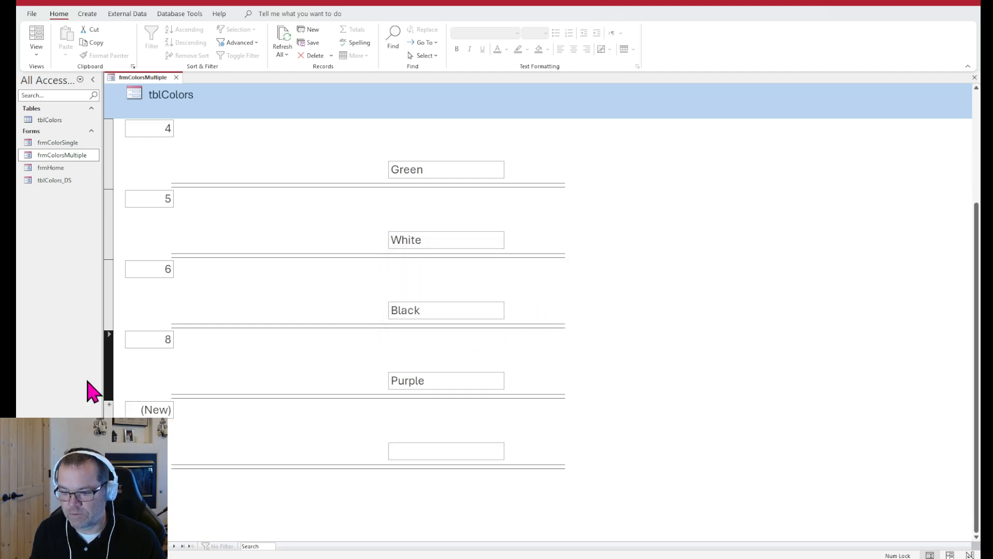
Change the Purple record's ColorName to Rock Purple and close frmColorsMultiple
left_click(437, 379)
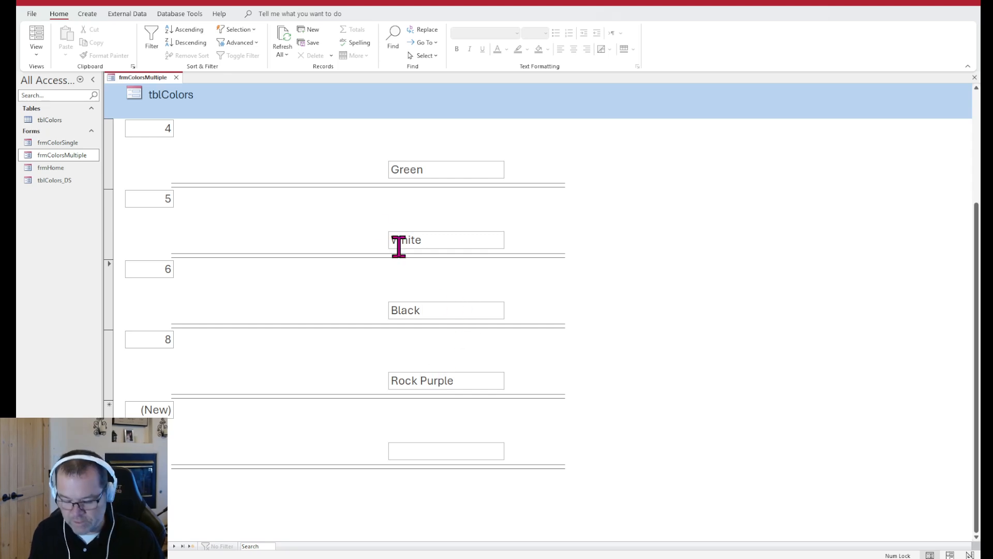
left_click(176, 77)
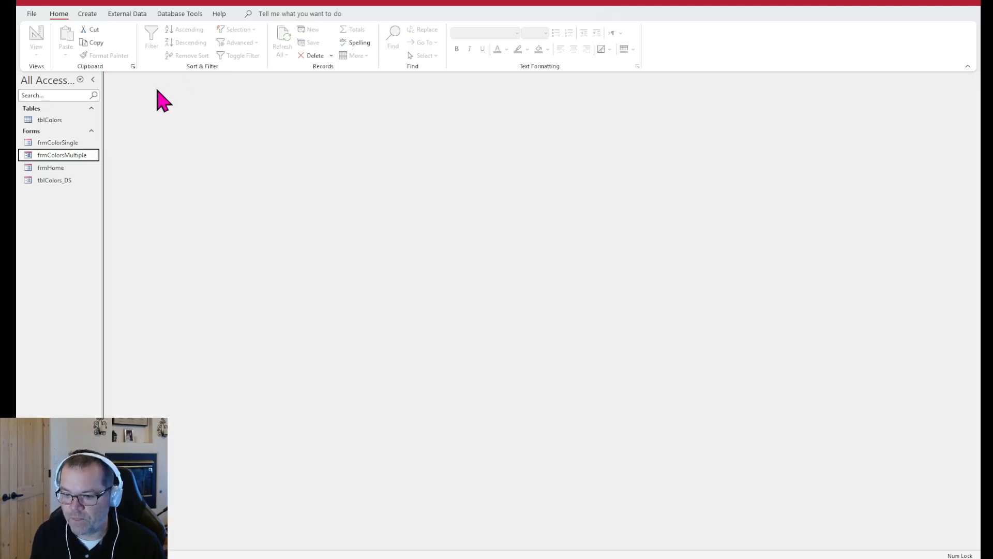
Open the tblColors table, examine the ColorName value of record 8, and close the table
left_click(57, 132)
left_click(57, 119)
double_click(57, 120)
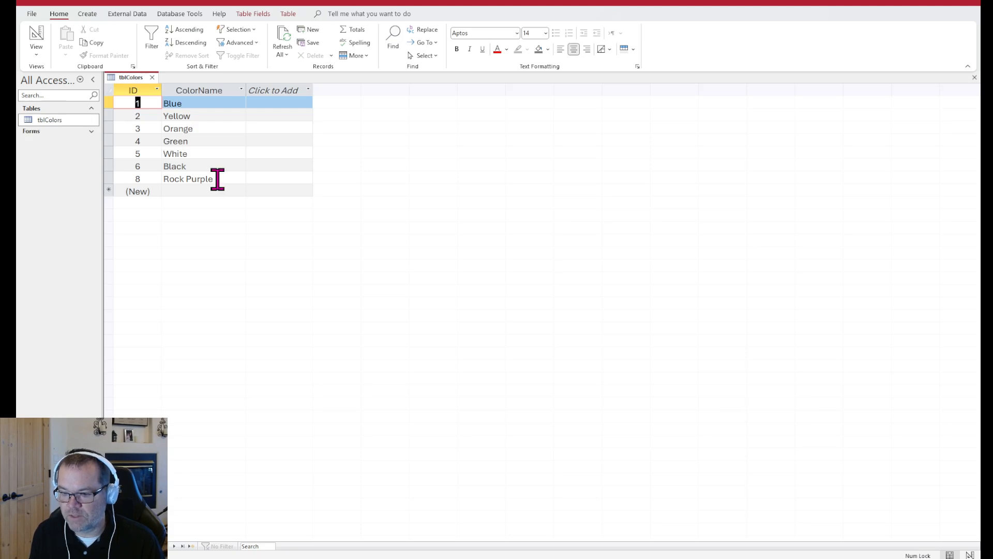
left_click(217, 179)
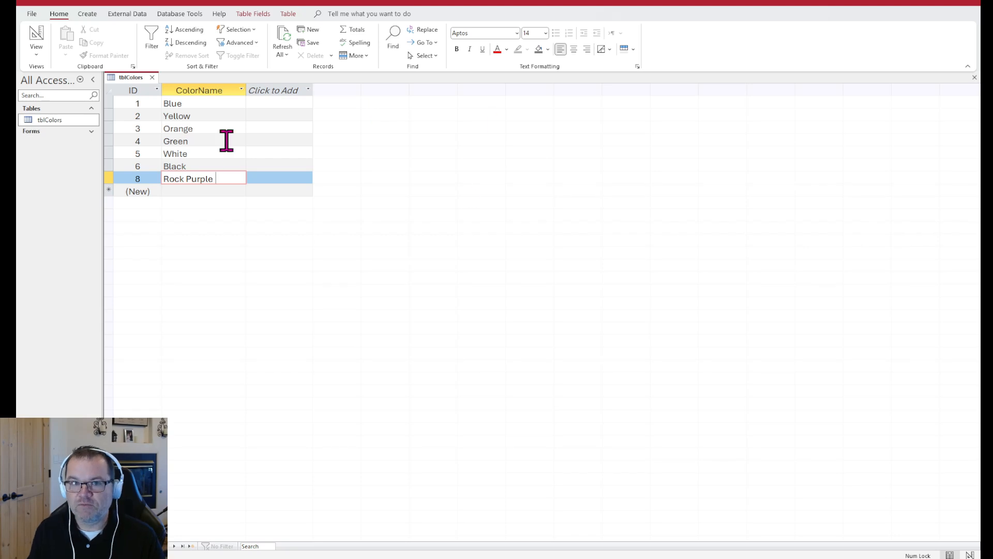
left_click(56, 132)
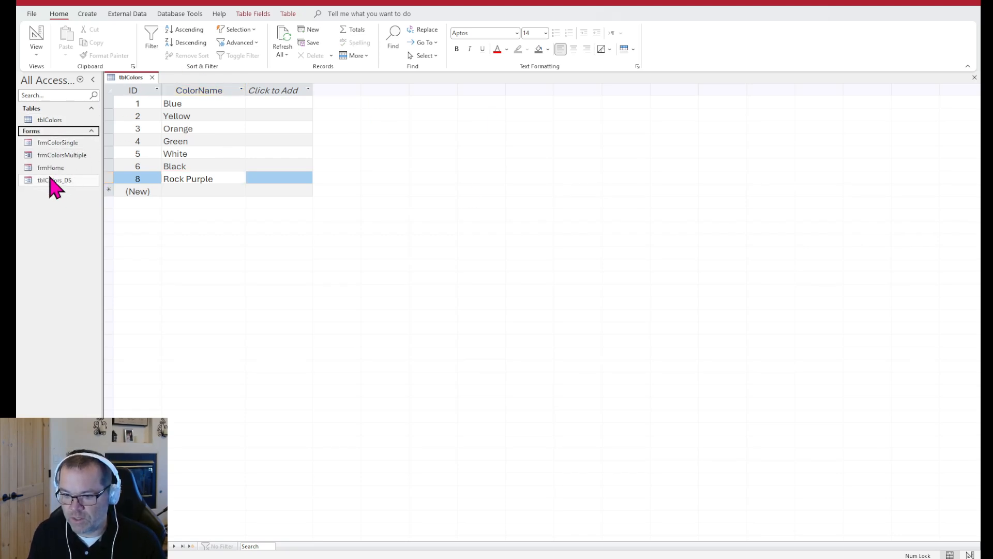
left_click(132, 78)
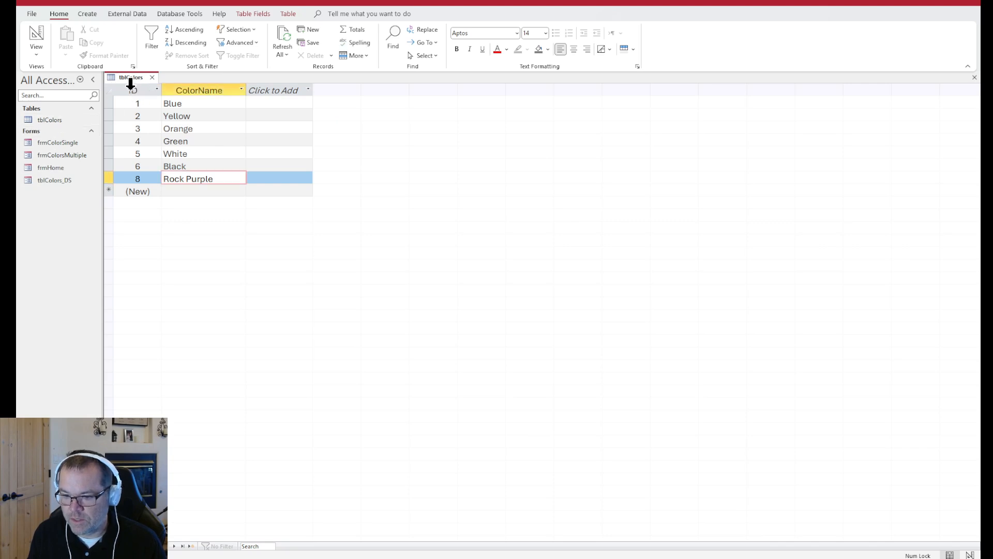
left_click(61, 121)
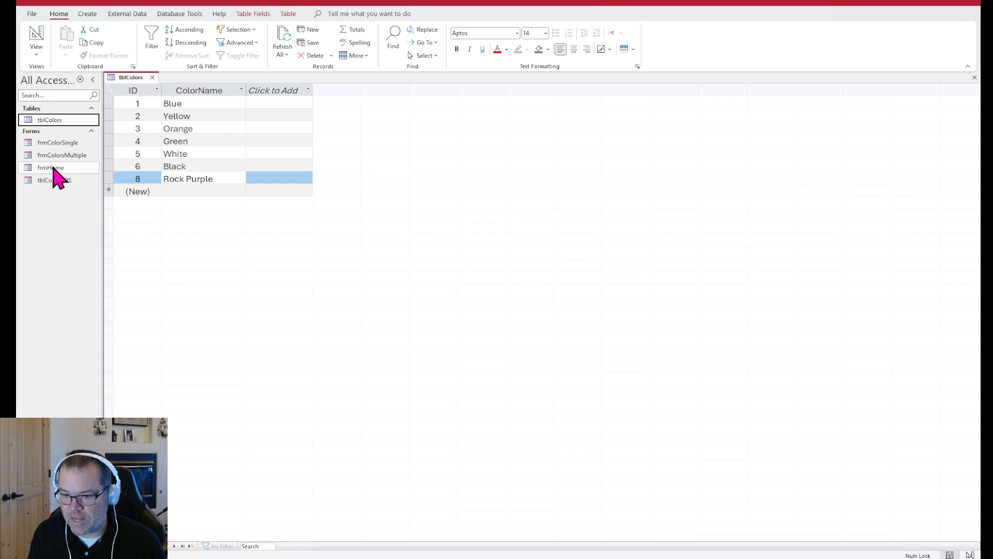
left_click(152, 77)
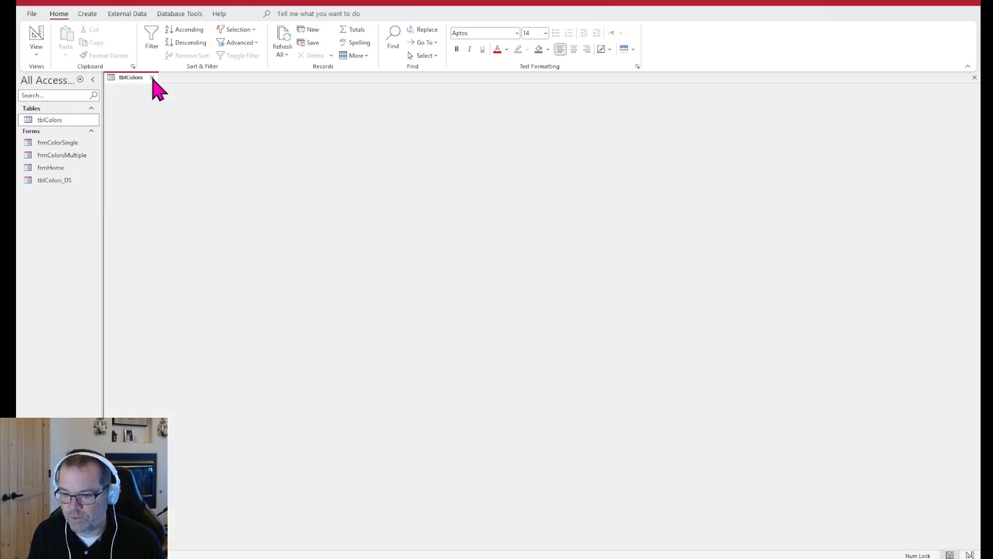
Open frmColorSingle, erase the ColorName value Blue in the first record, and undo the erasure
double_click(66, 142)
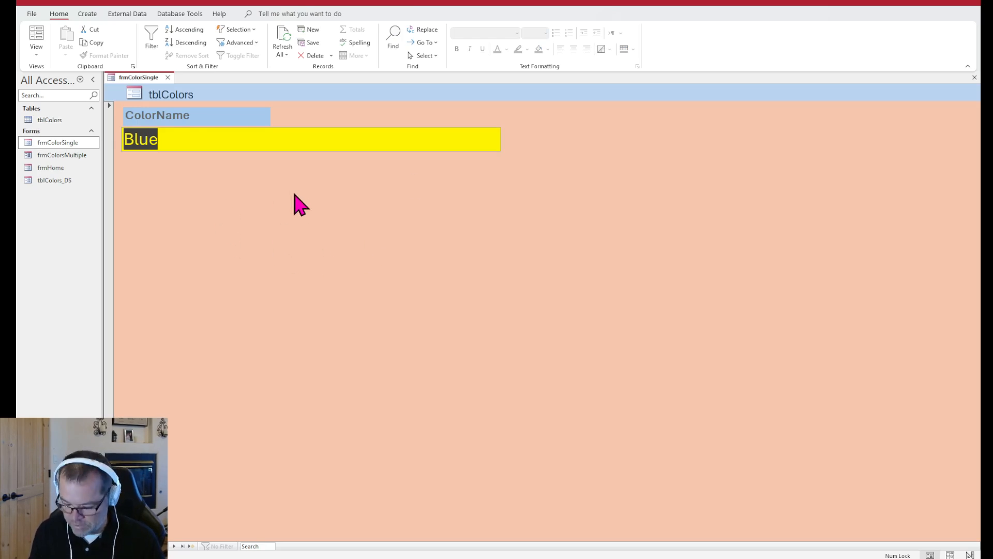
key("Delete")
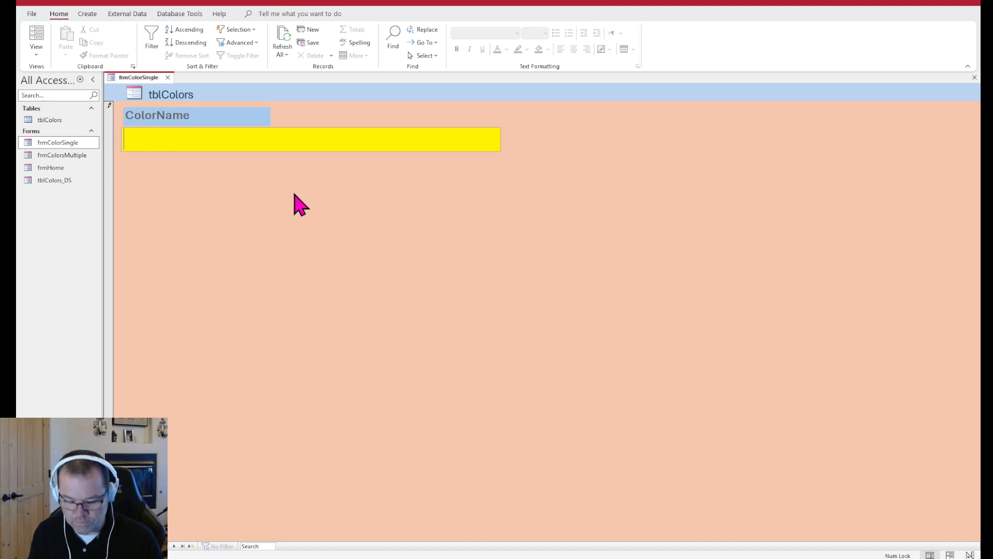
key("ctrl+z")
left_click(311, 56)
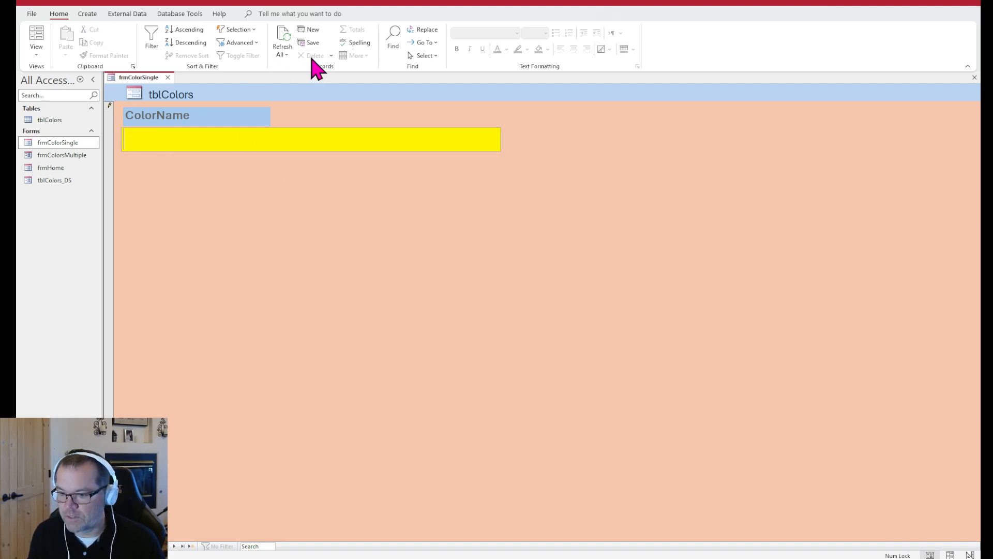
key("ctrl+z")
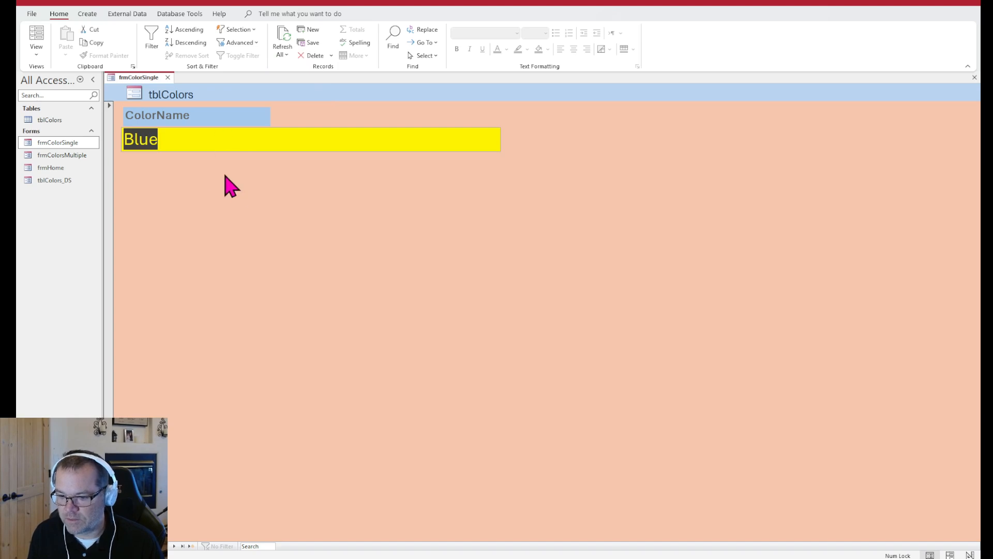
Try to delete the entire Blue record in frmColorSingle, and decline the deletion
left_click(108, 147)
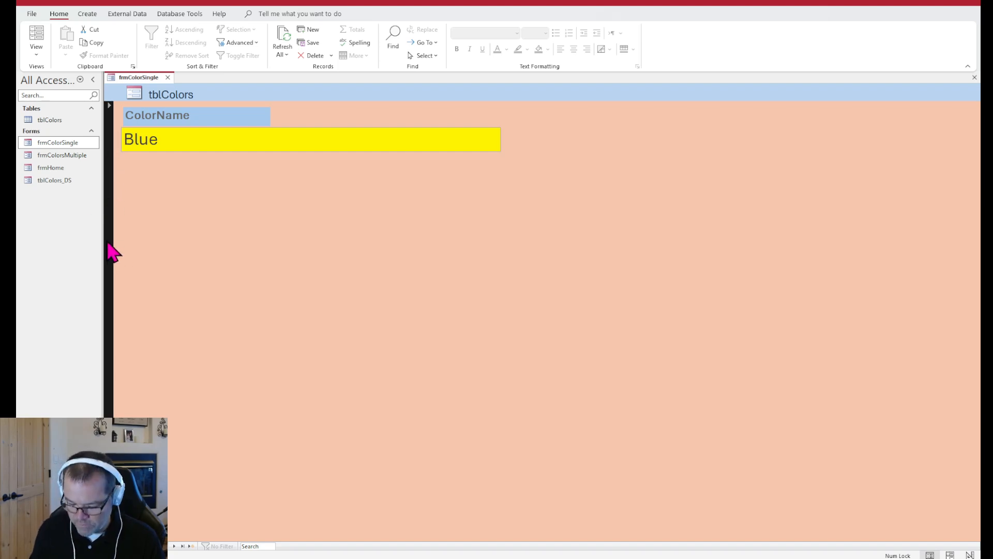
key("Delete")
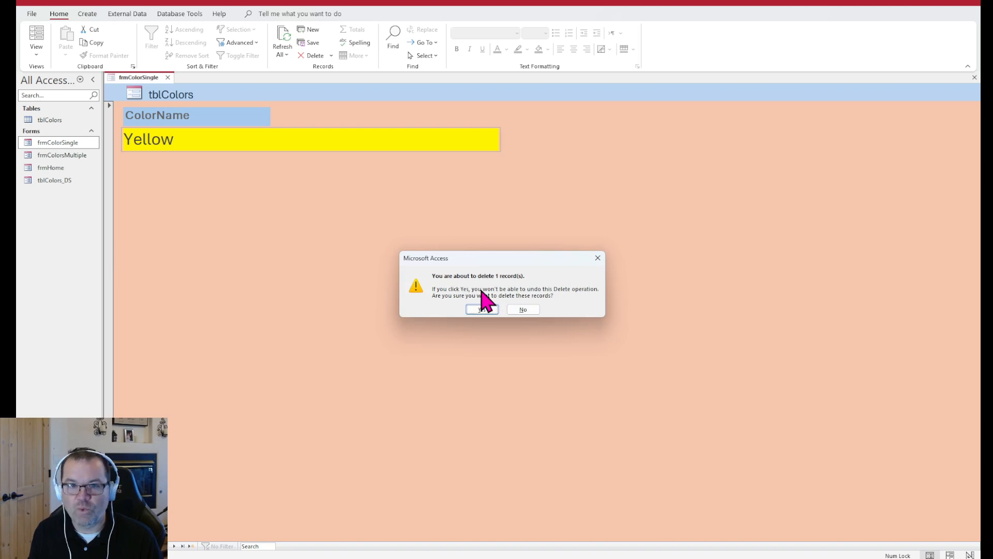
left_click(523, 310)
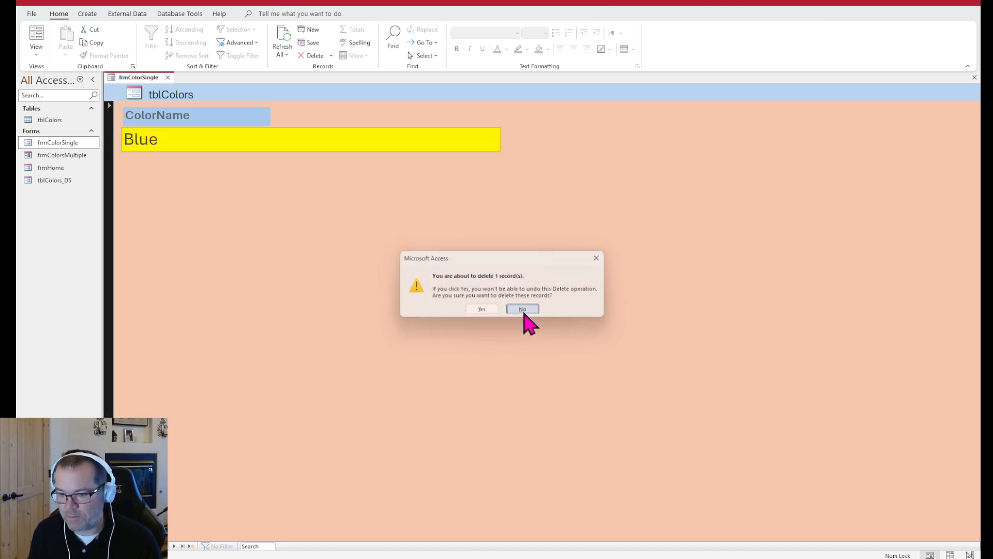
Close frmColorSingle, try to delete the Blue record in frmColorsMultiple, decline the deletion, and close the form
left_click(168, 77)
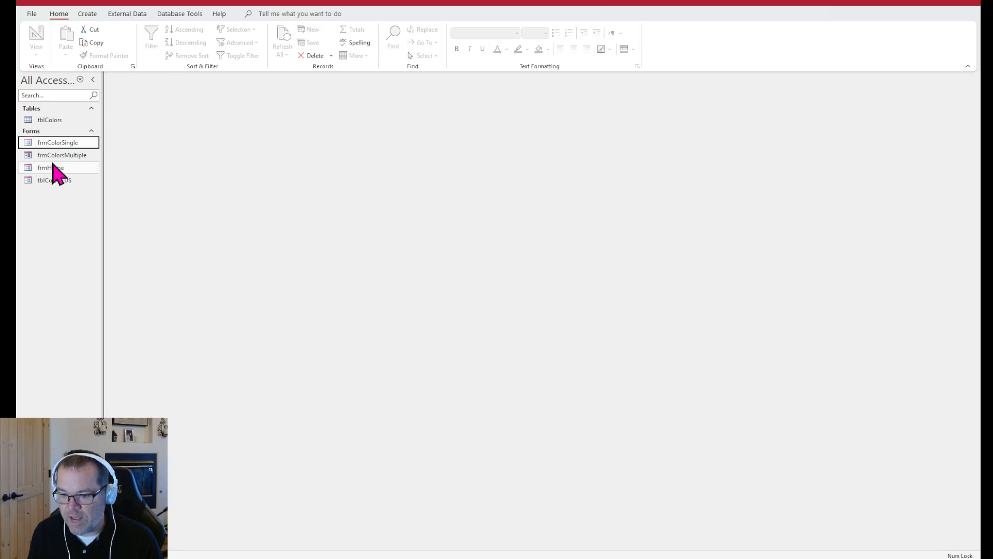
double_click(54, 157)
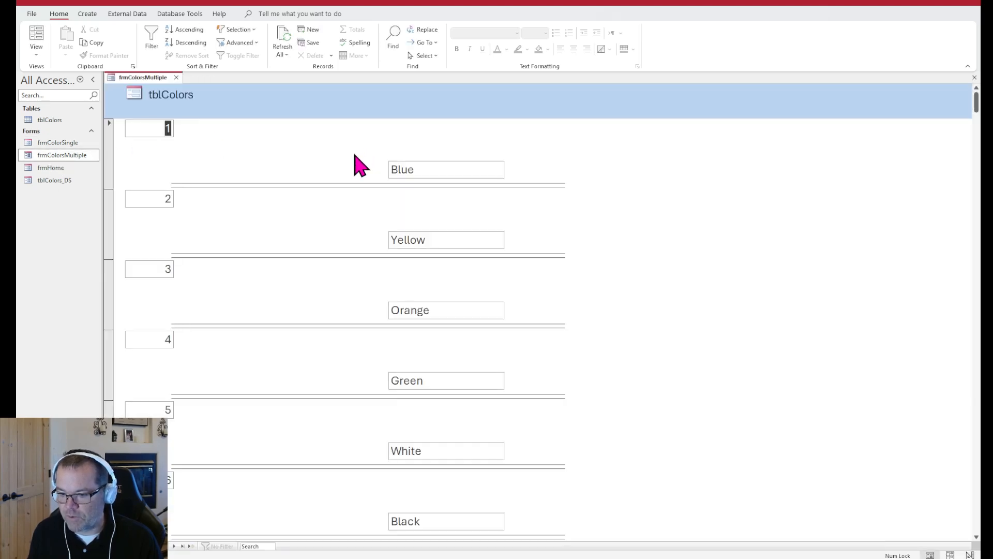
left_click(109, 160)
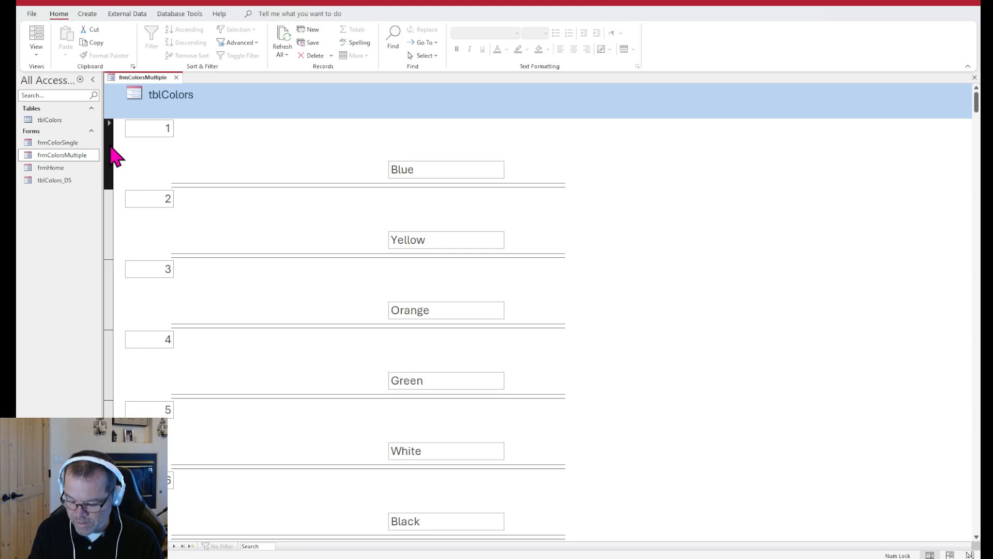
key("Delete")
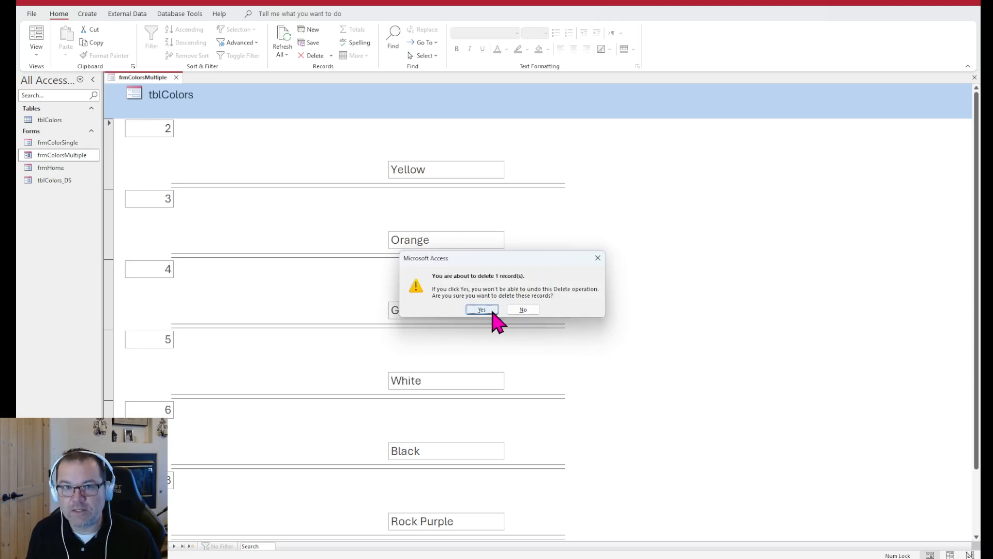
left_click(517, 309)
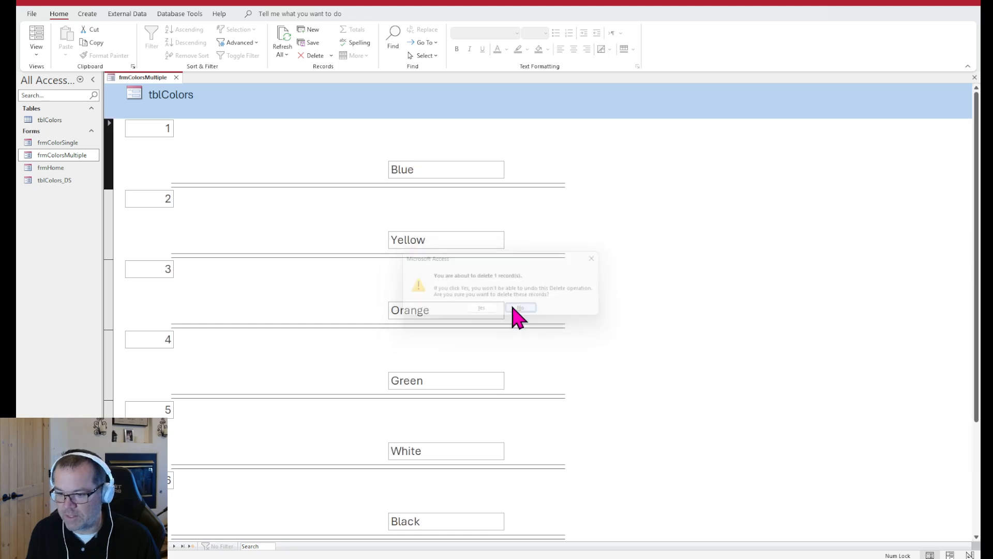
left_click(176, 77)
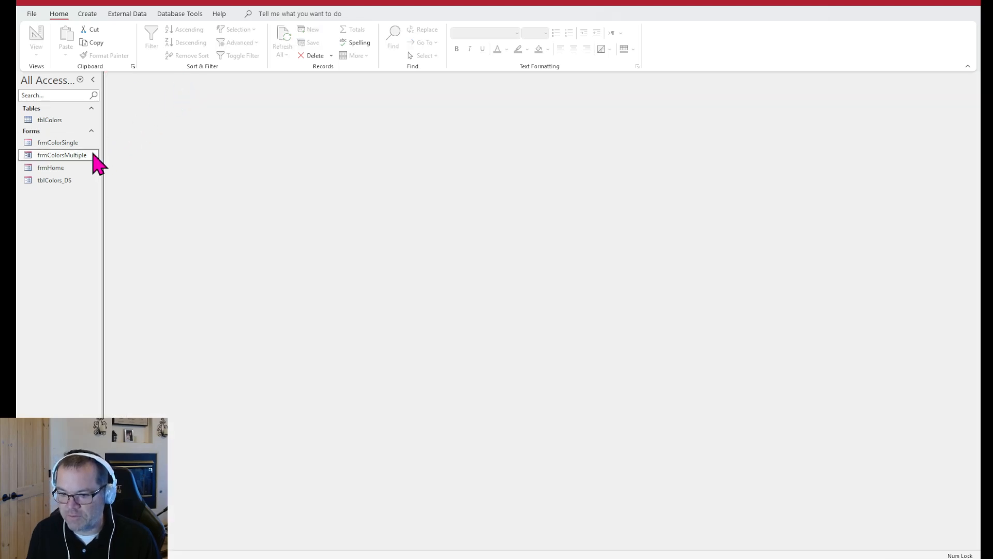
Open the tblColors_DS form, try to delete the entire Yellow record, decline the deletion, and close the form
double_click(56, 180)
left_click(231, 125)
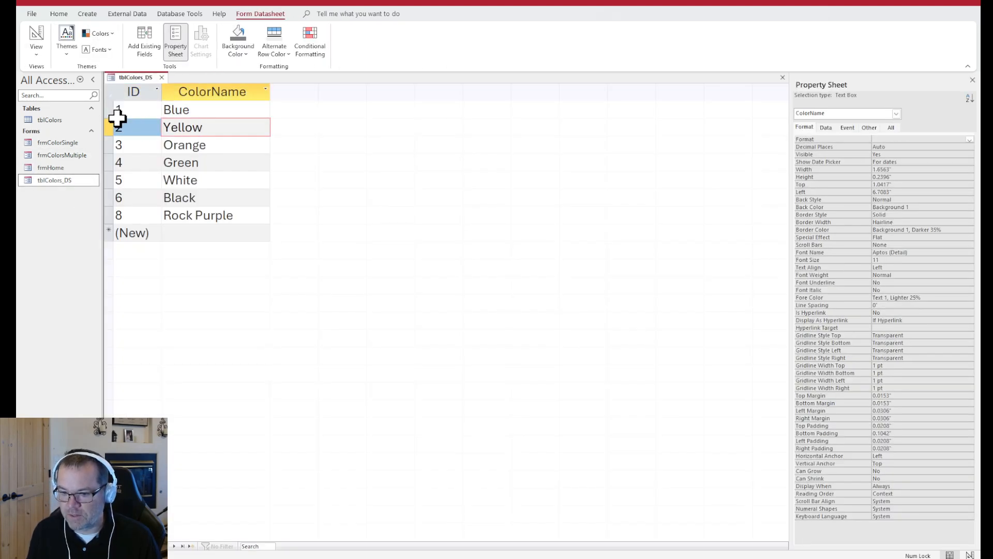
left_click(107, 124)
left_click(108, 109)
left_click(110, 145)
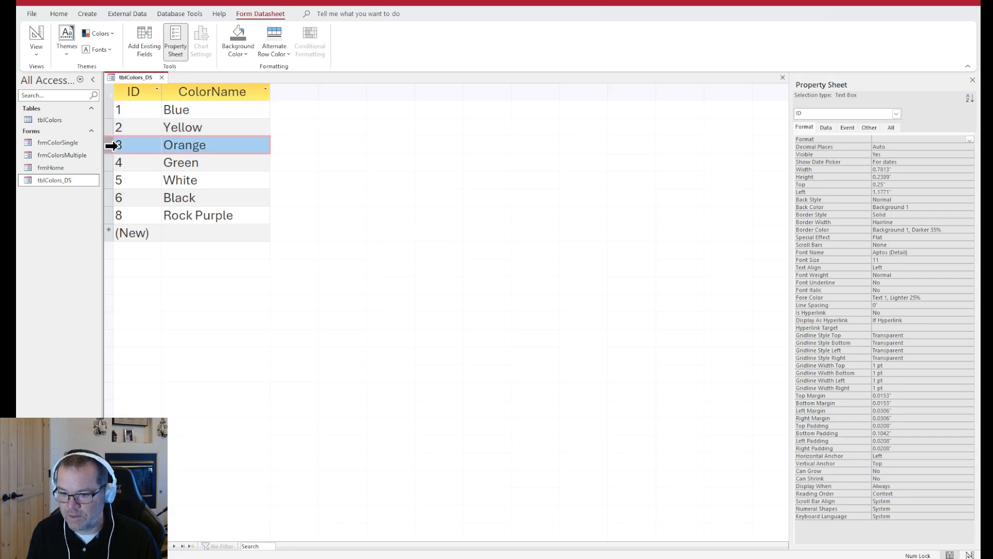
left_click(107, 164)
left_click(107, 141)
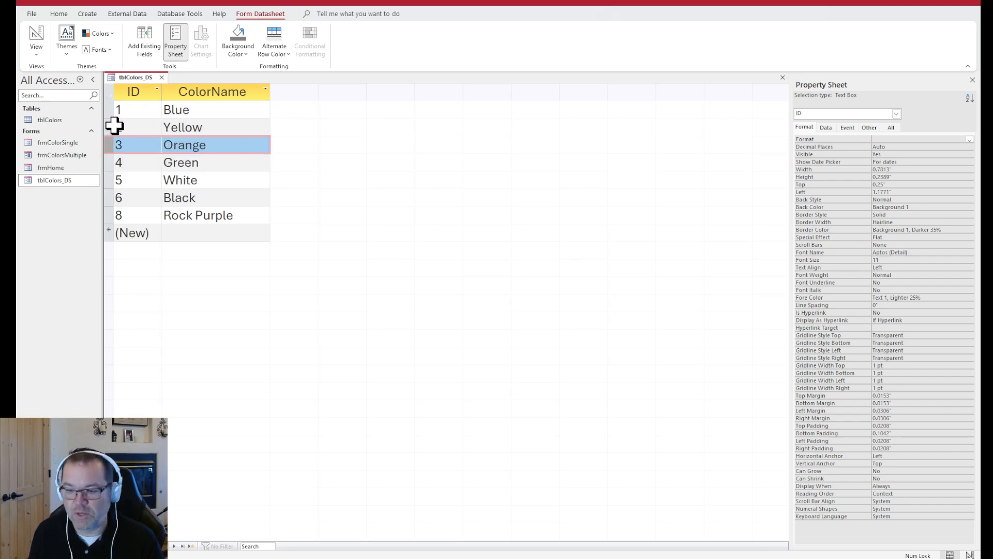
left_click(108, 127)
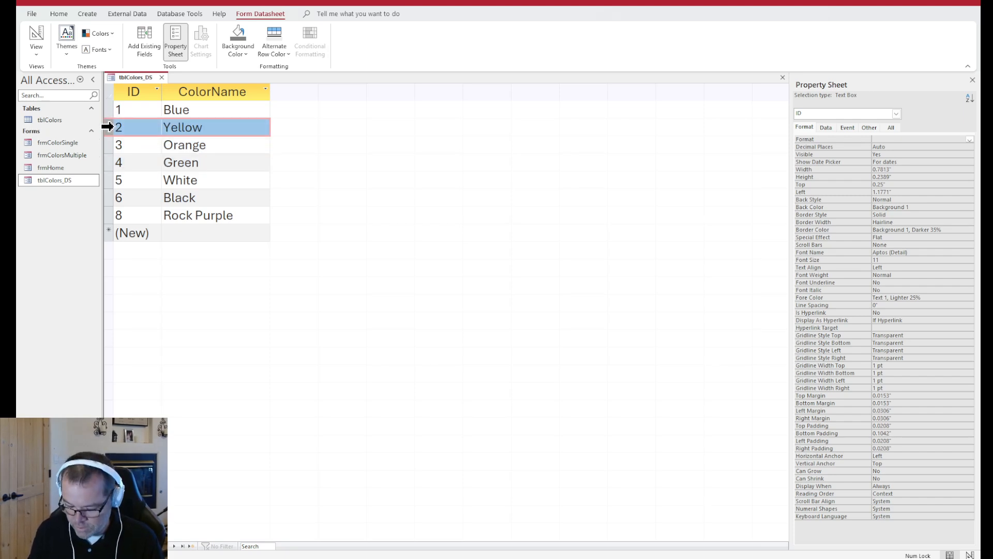
key("Delete")
left_click(523, 308)
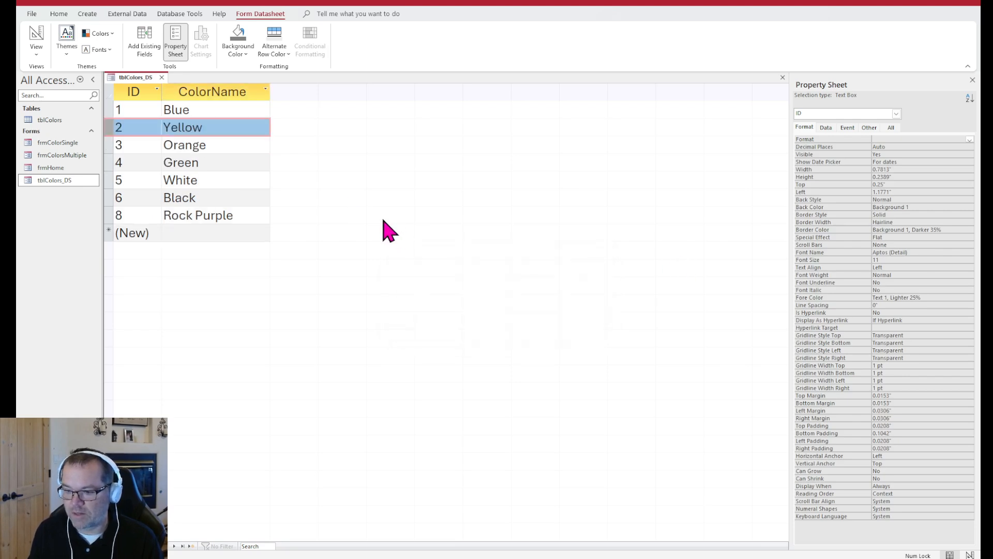
left_click(162, 77)
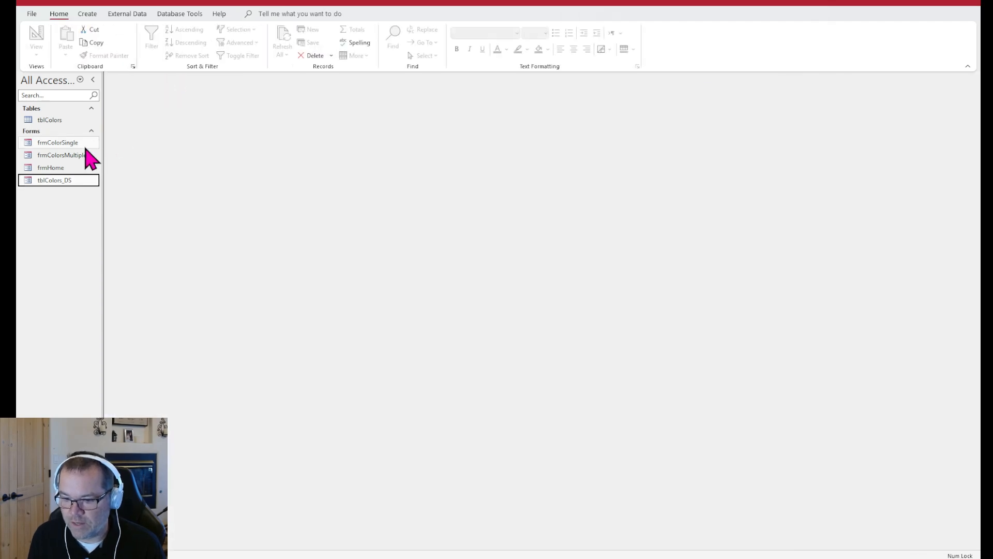
Open the frmHome form and examine its page links
double_click(55, 167)
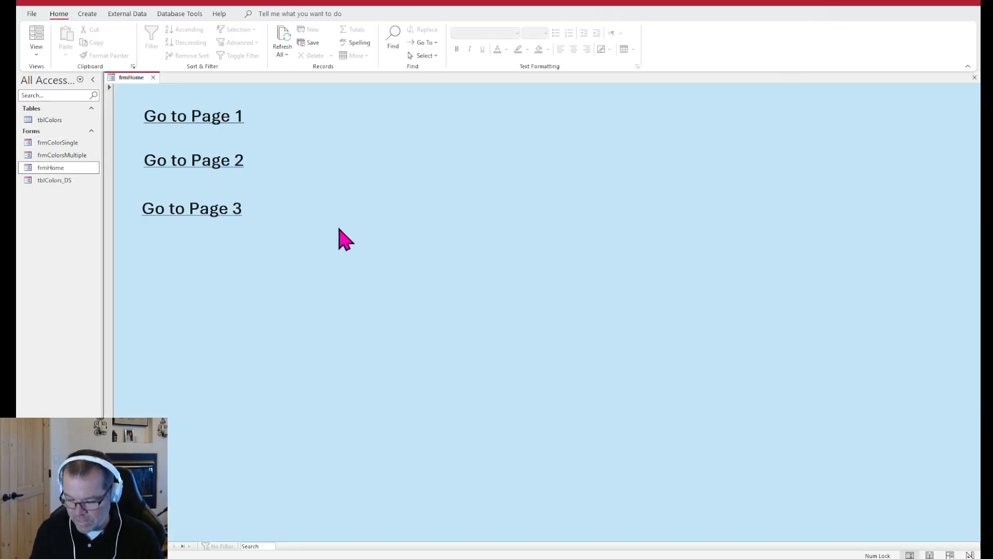
left_click(111, 256)
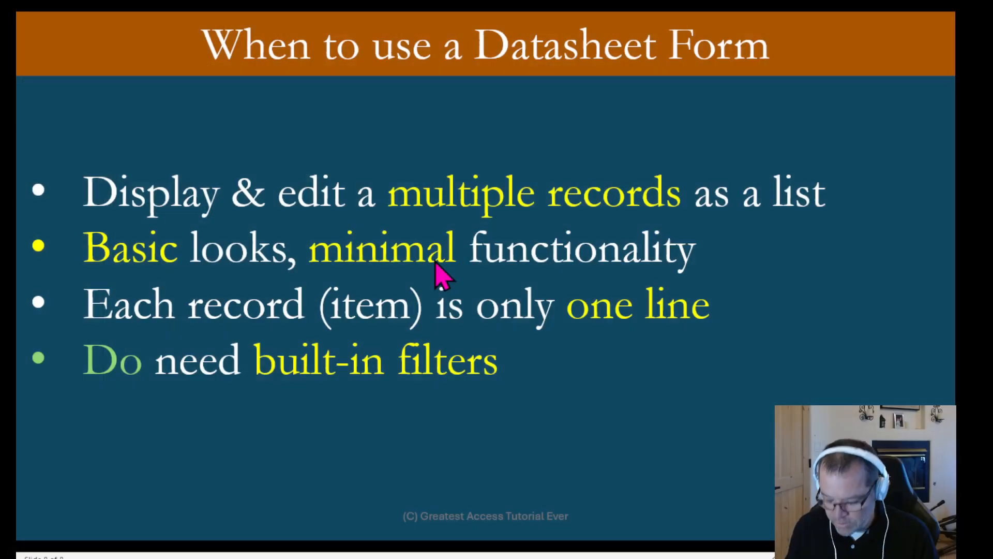
left_click(437, 275)
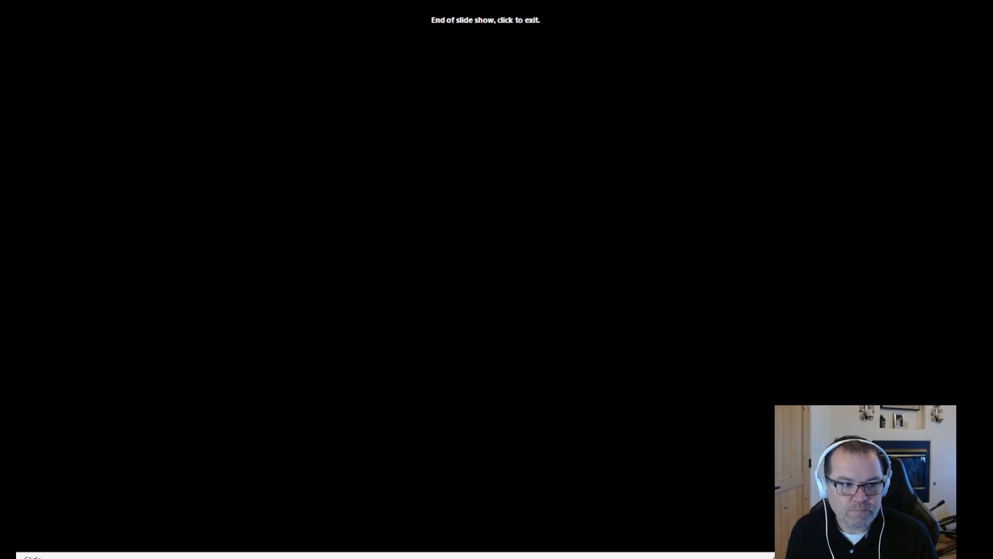